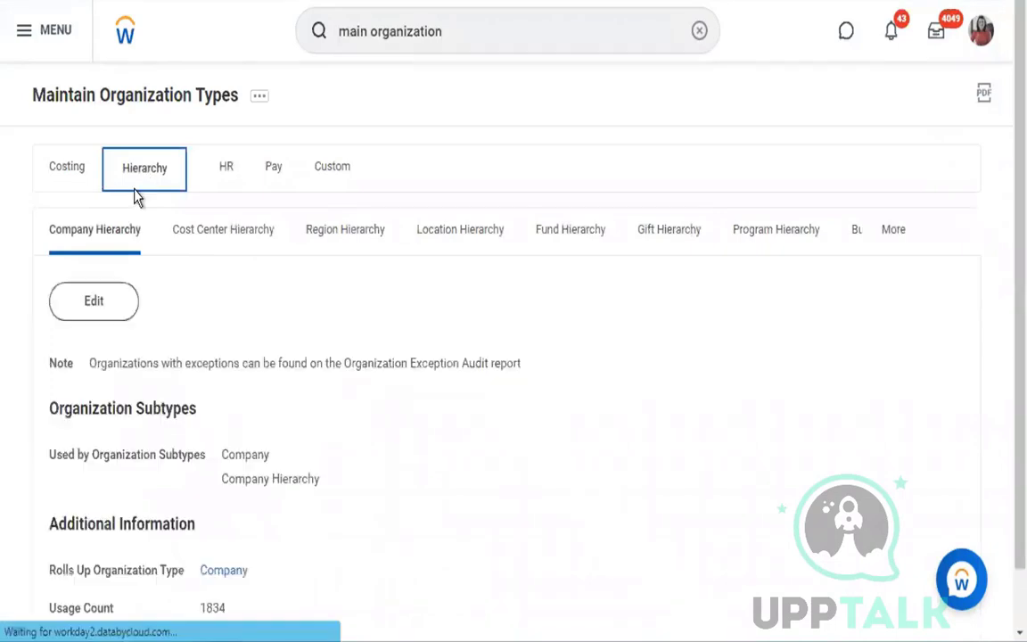
# - Review the Cost Center, Region and Location Hierarchy organization types and list the remaining hierarchy types
pyautogui.click(227, 247)
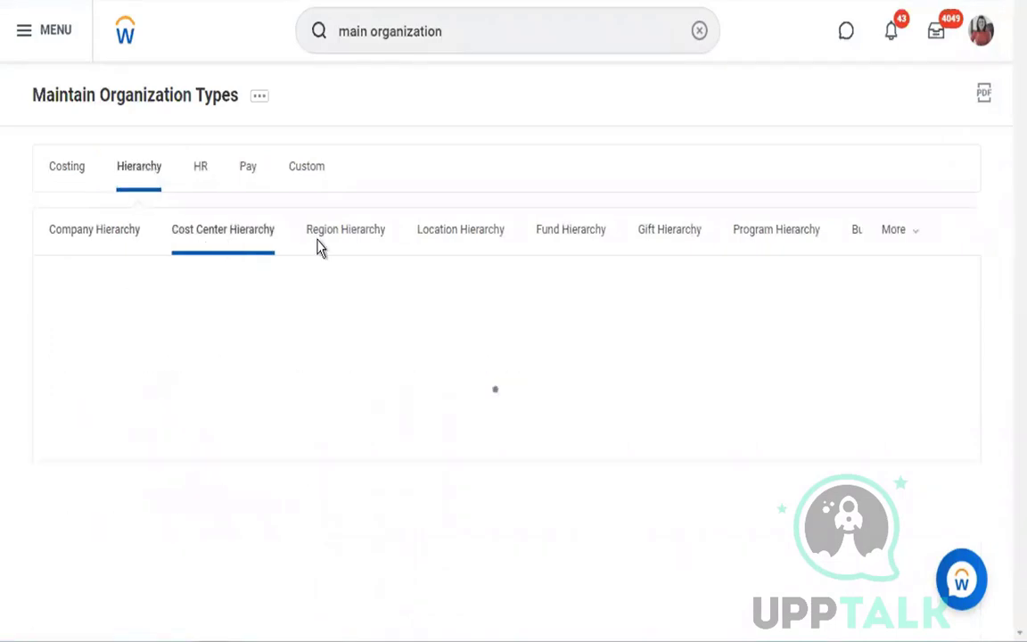
pyautogui.click(357, 251)
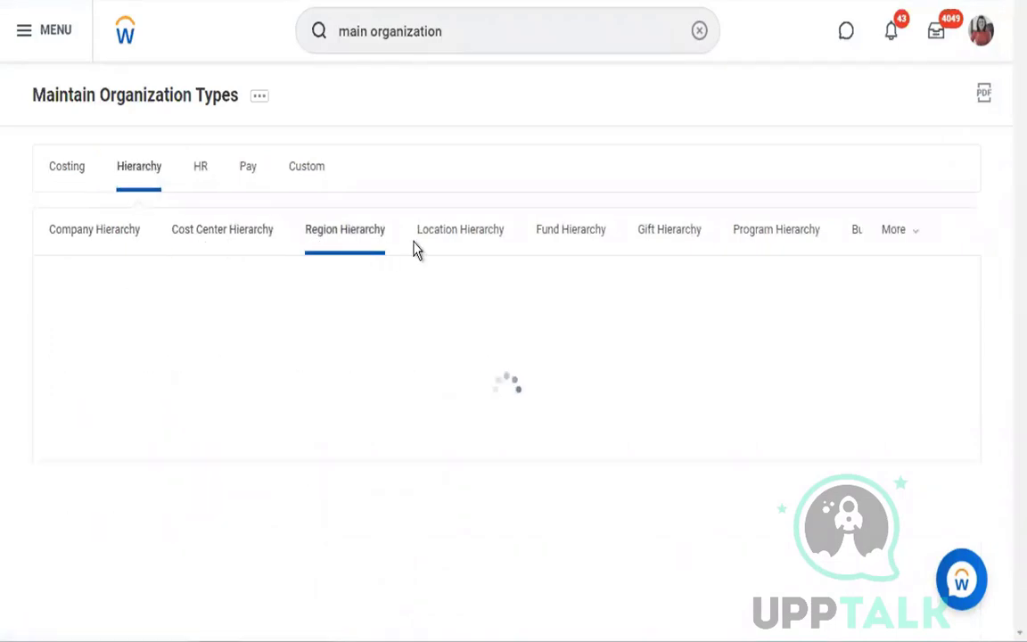
pyautogui.click(461, 248)
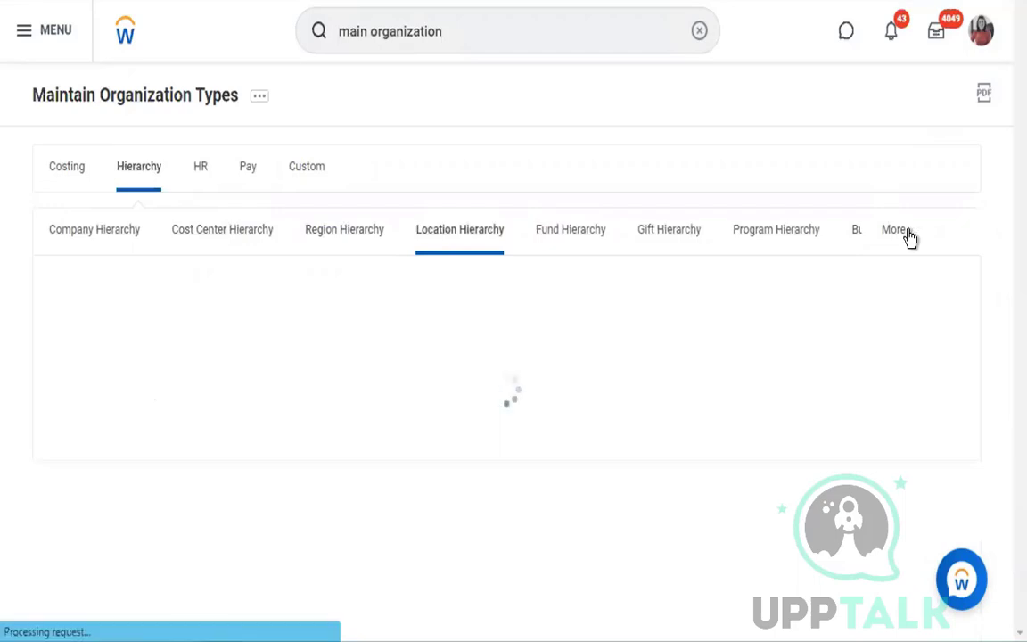
pyautogui.click(895, 230)
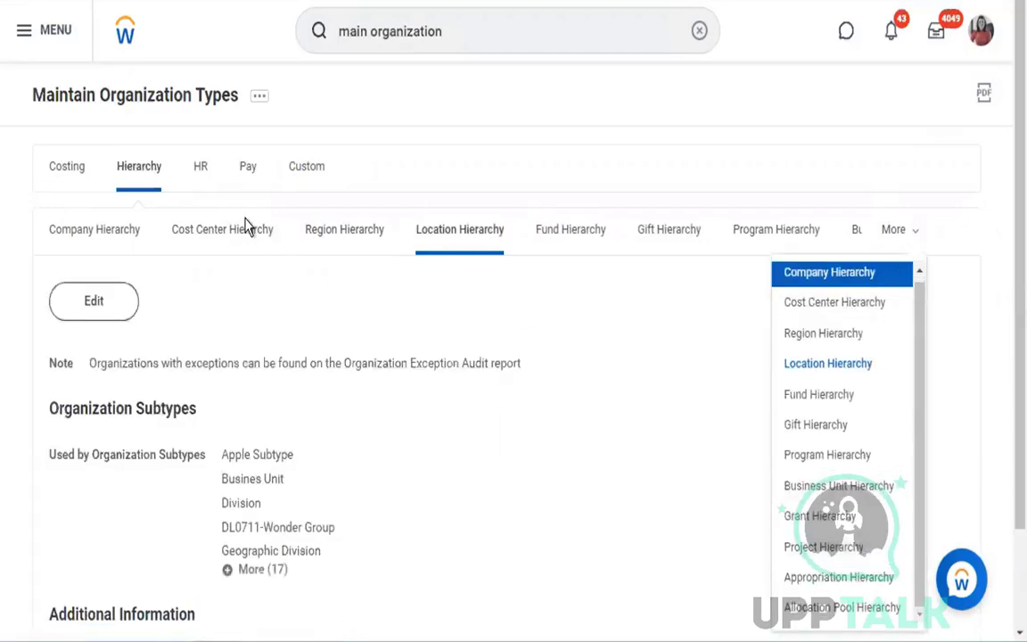
# - Review the HR organization types Supervisory, Retiree and Workteam, examining the subtypes and additional information of Supervisory
pyautogui.click(208, 187)
pyautogui.click(203, 178)
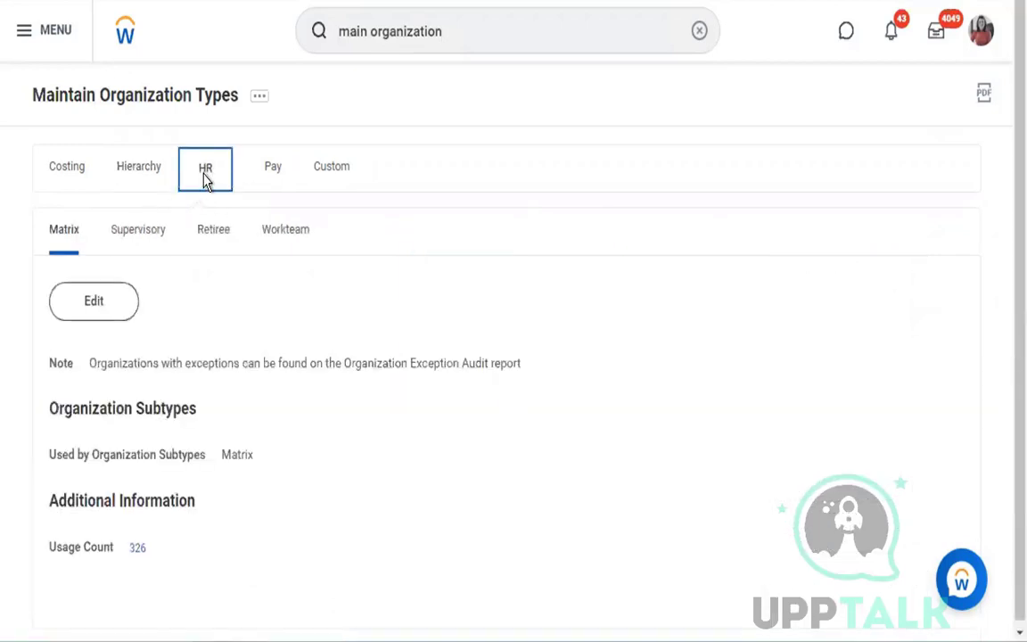
pyautogui.click(152, 237)
pyautogui.click(218, 248)
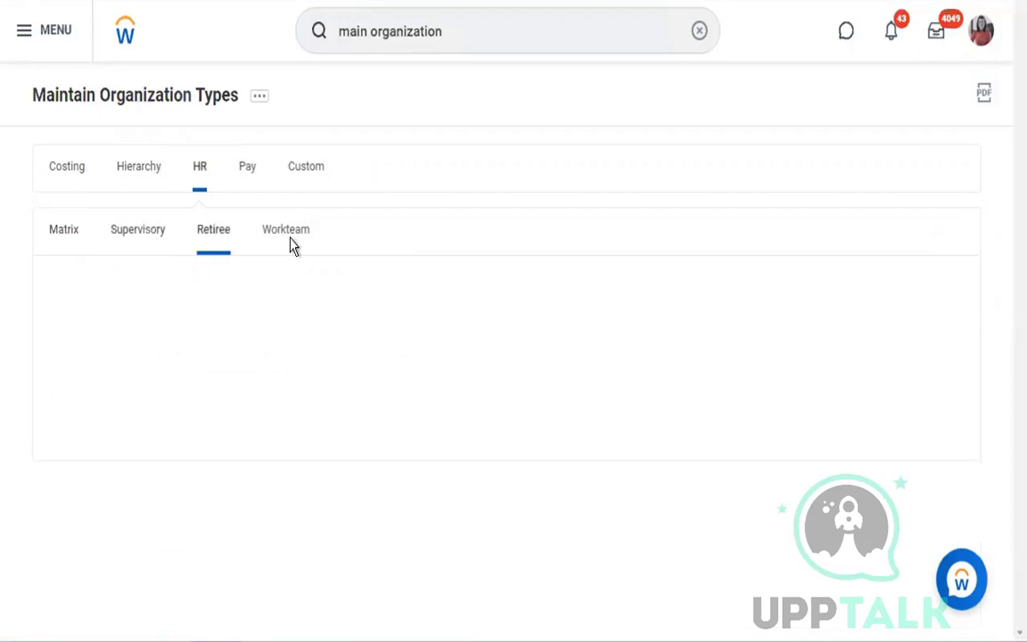
pyautogui.click(300, 246)
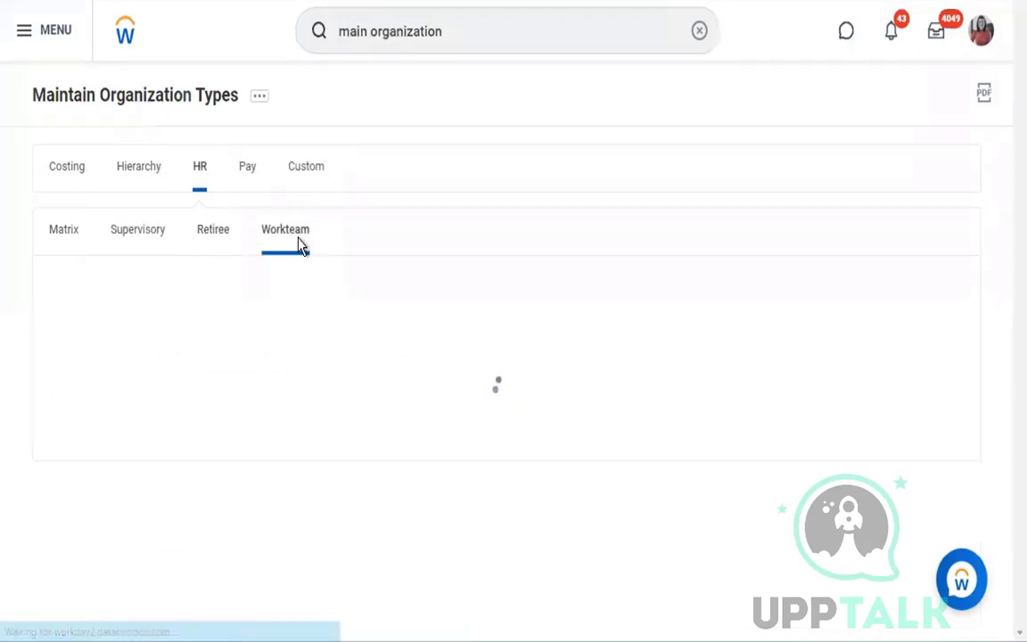
pyautogui.click(155, 251)
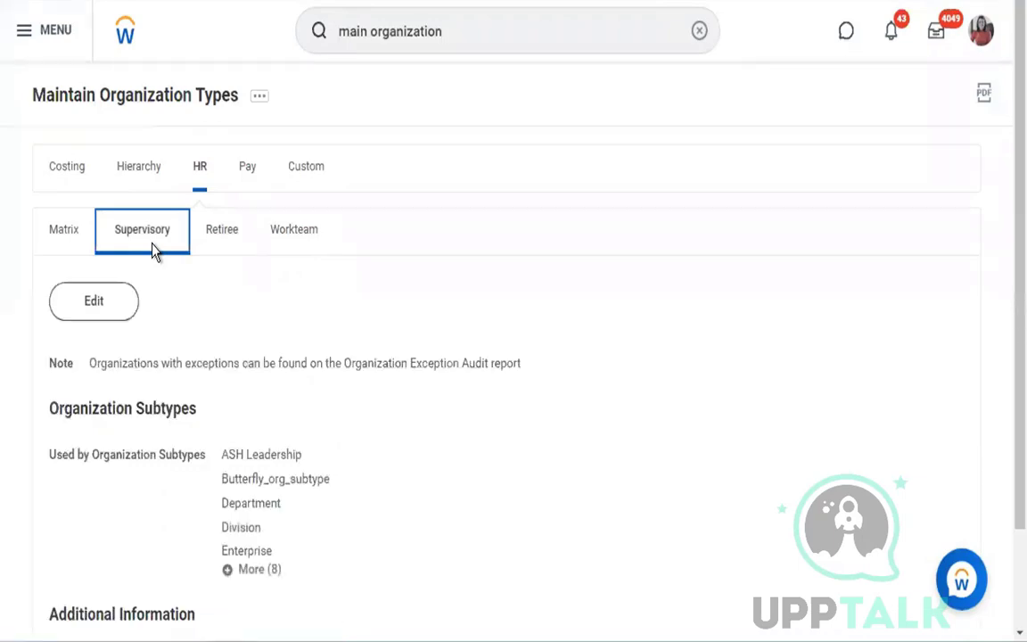
pyautogui.scroll(-2, 445, 408)
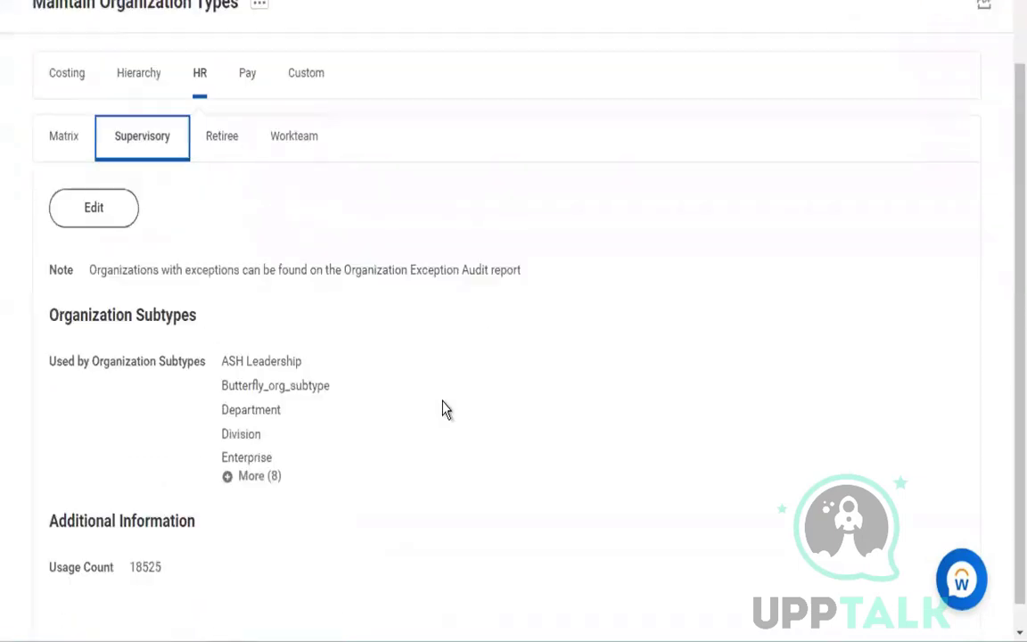
pyautogui.scroll(2, 445, 408)
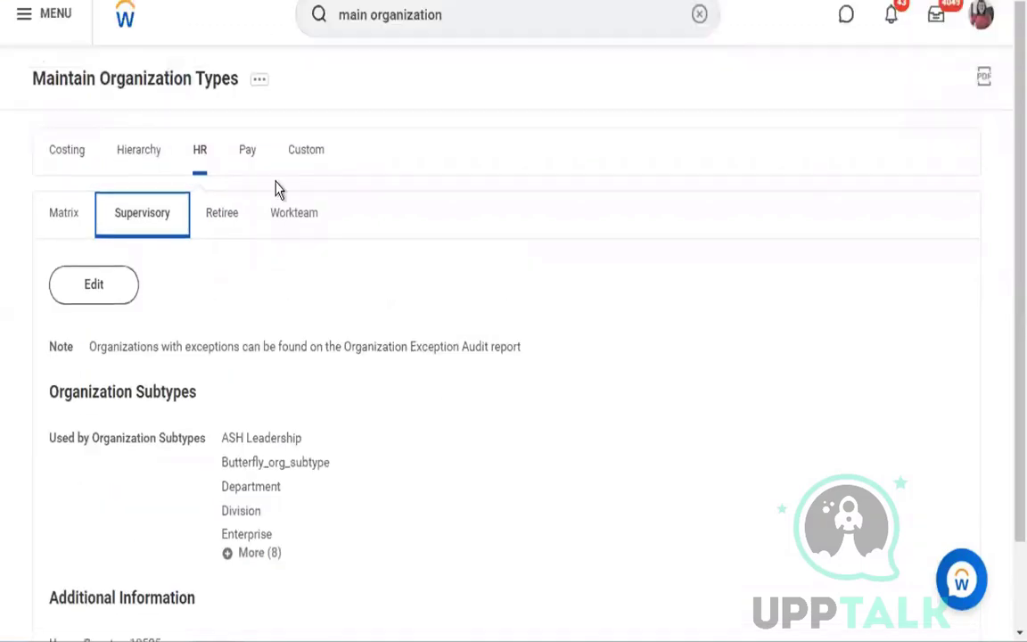
# - View the Pay and Custom organization types and return to the HR types
pyautogui.click(249, 162)
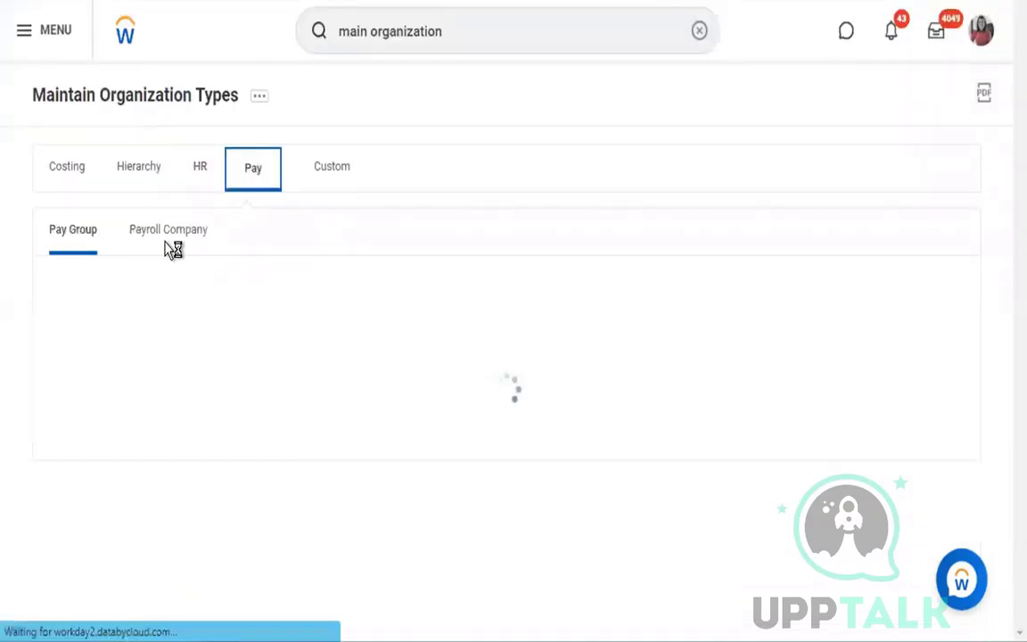
pyautogui.click(313, 175)
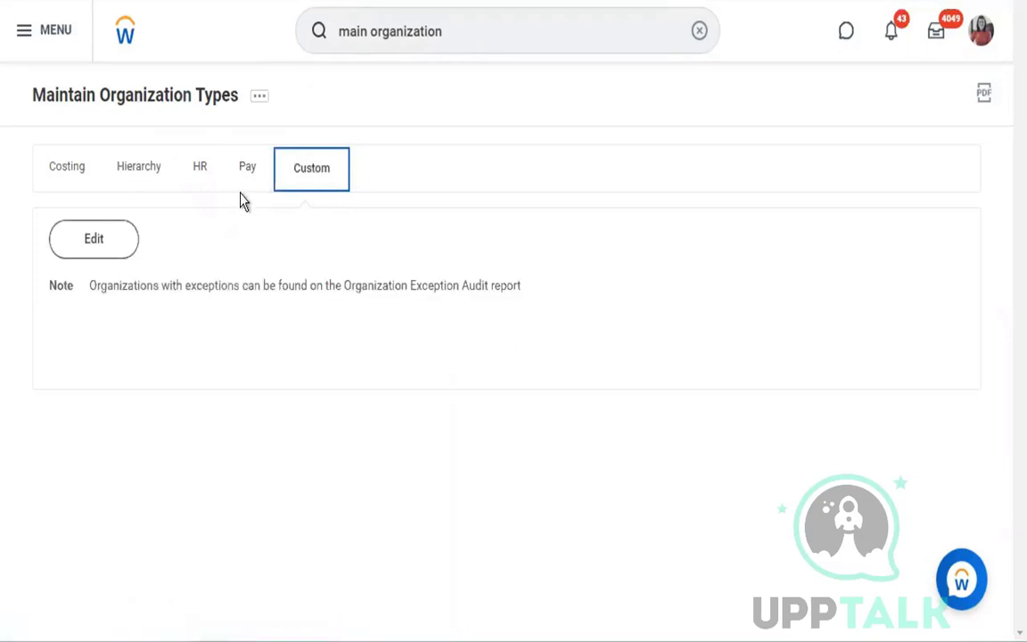
pyautogui.click(201, 169)
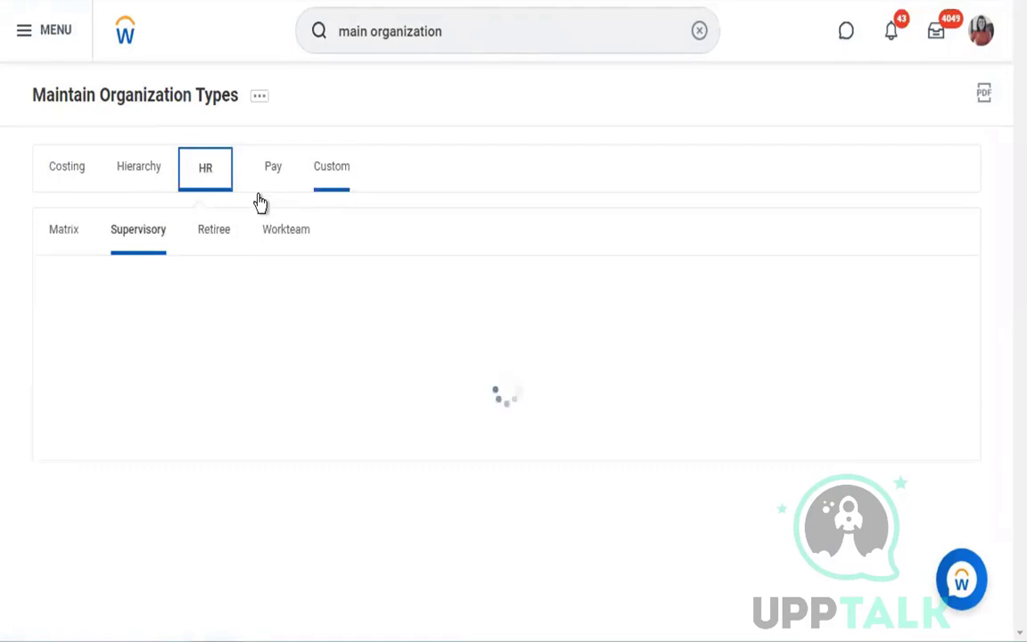
# - Review the Company, Cost Center and Location types under Costing and return to the Hierarchy types
pyautogui.click(69, 175)
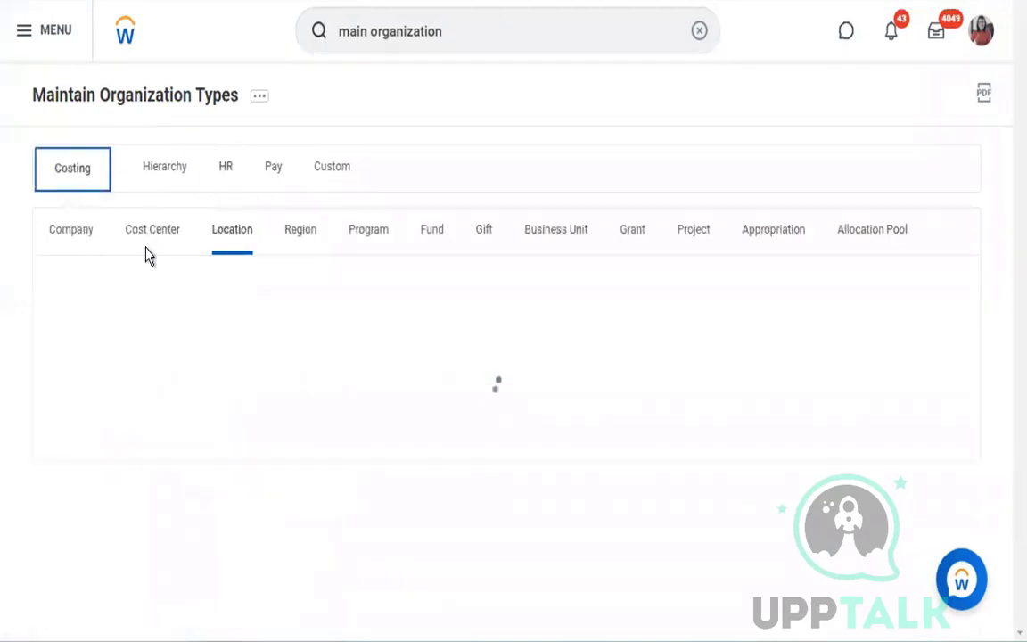
pyautogui.click(76, 238)
pyautogui.click(250, 243)
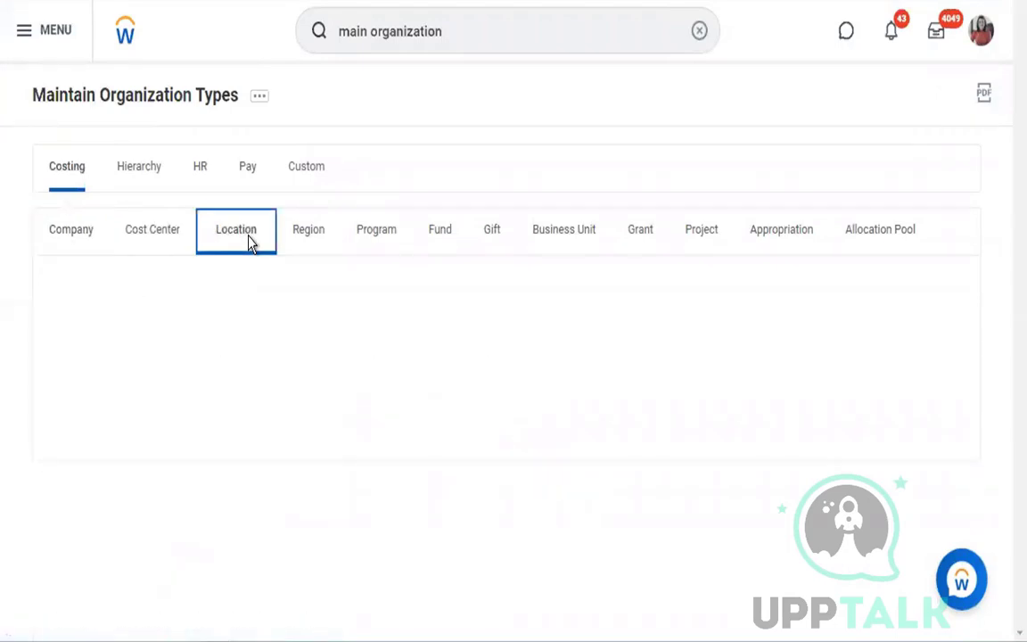
pyautogui.click(167, 246)
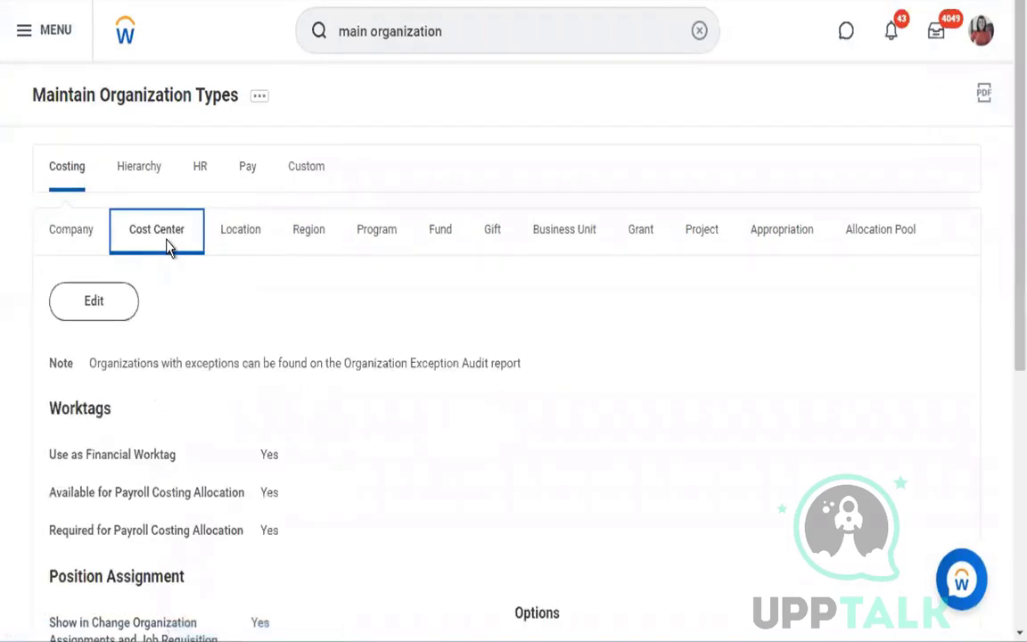
pyautogui.click(236, 242)
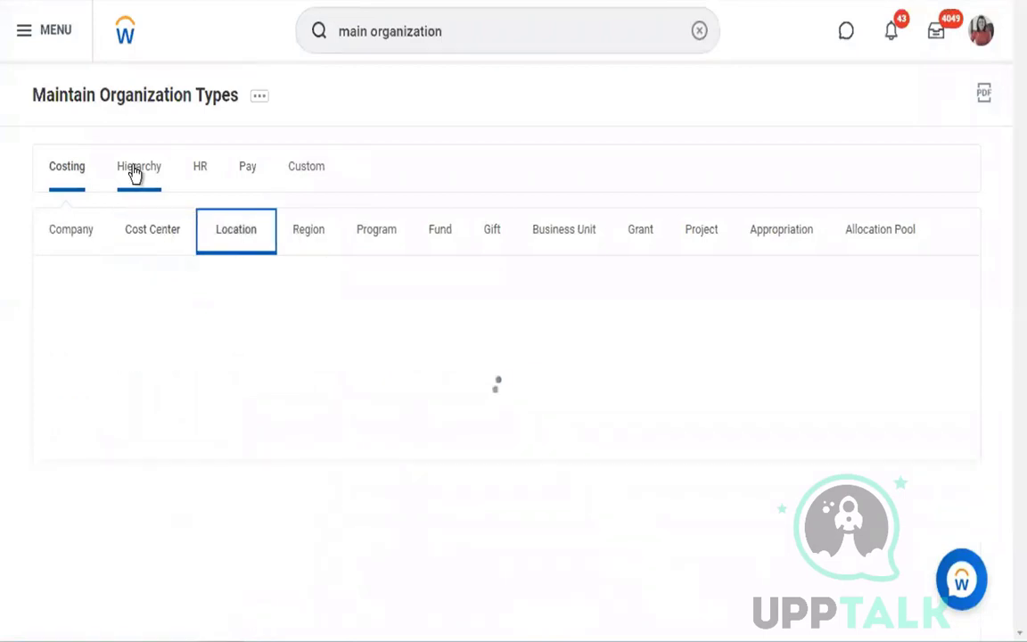
pyautogui.click(134, 172)
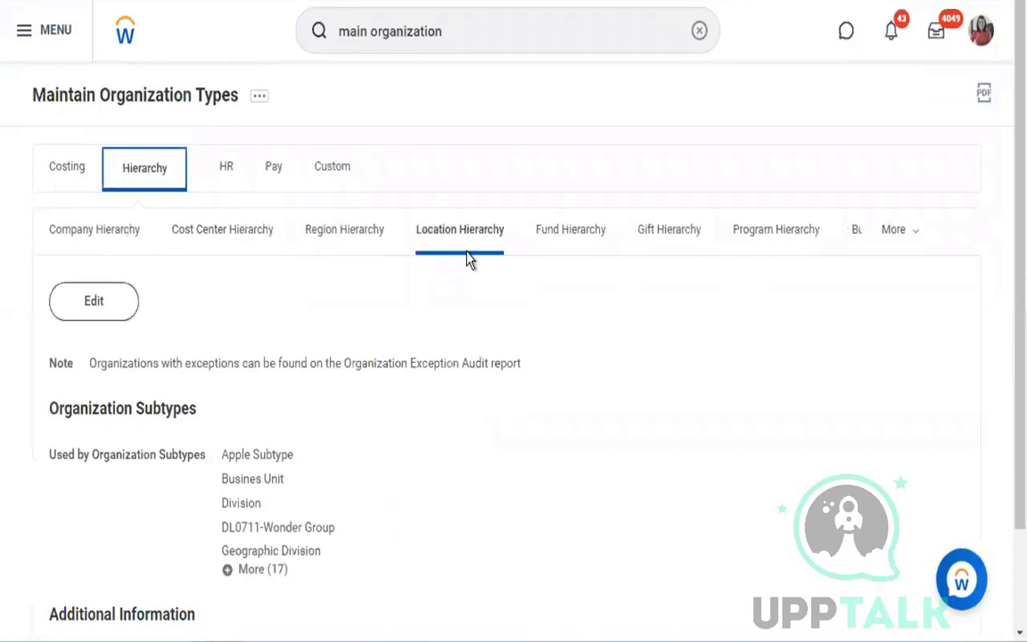
# - Search for "create company" and open the Create Company task
pyautogui.click(491, 35)
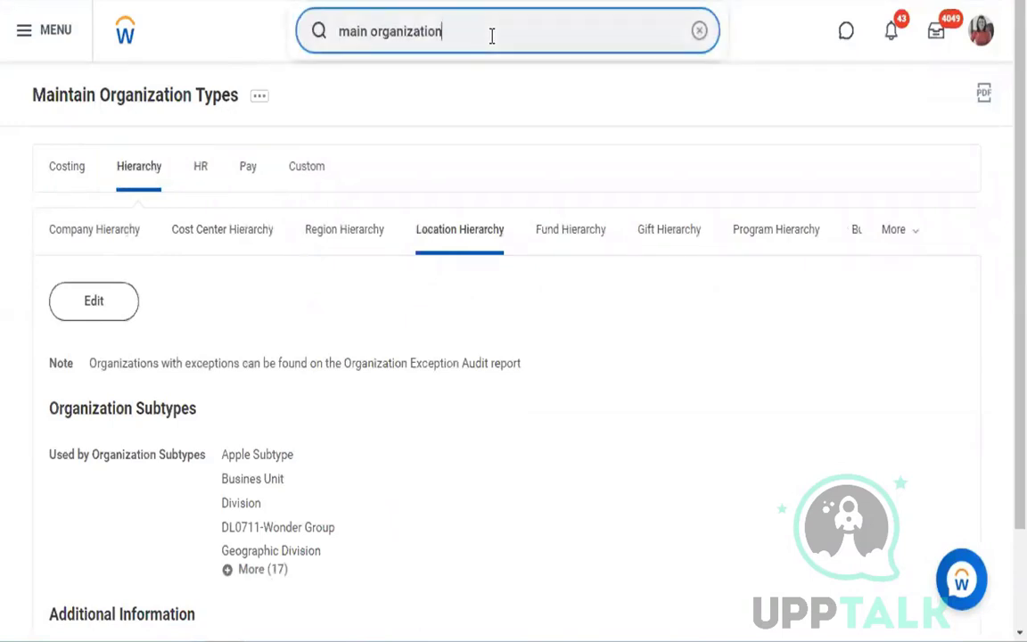
pyautogui.tripleClick(491, 36)
pyautogui.press('BackSpace')
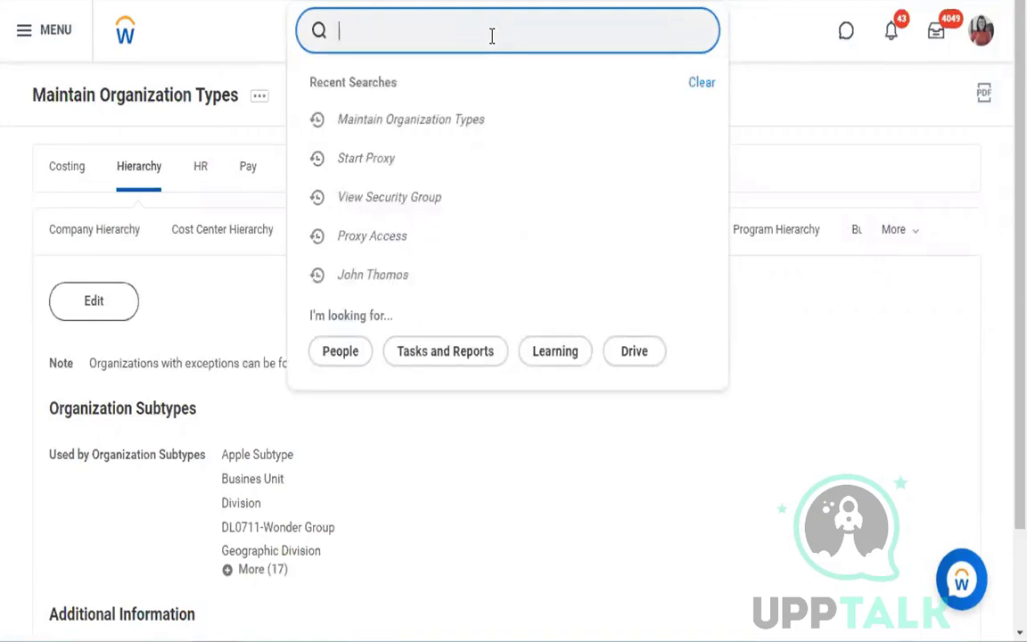
pyautogui.write('create company')
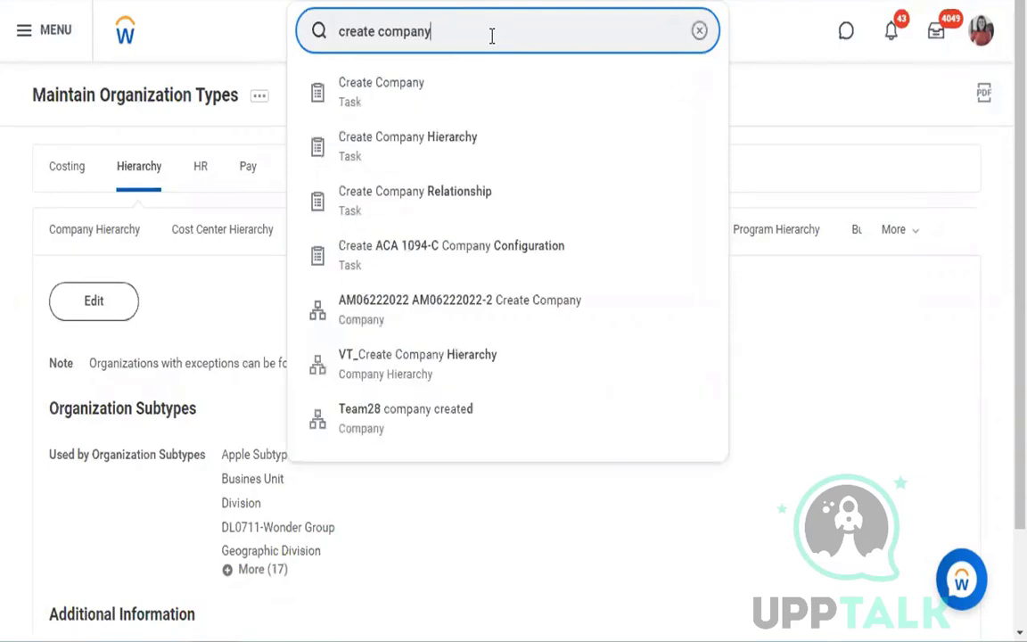
pyautogui.click(423, 101)
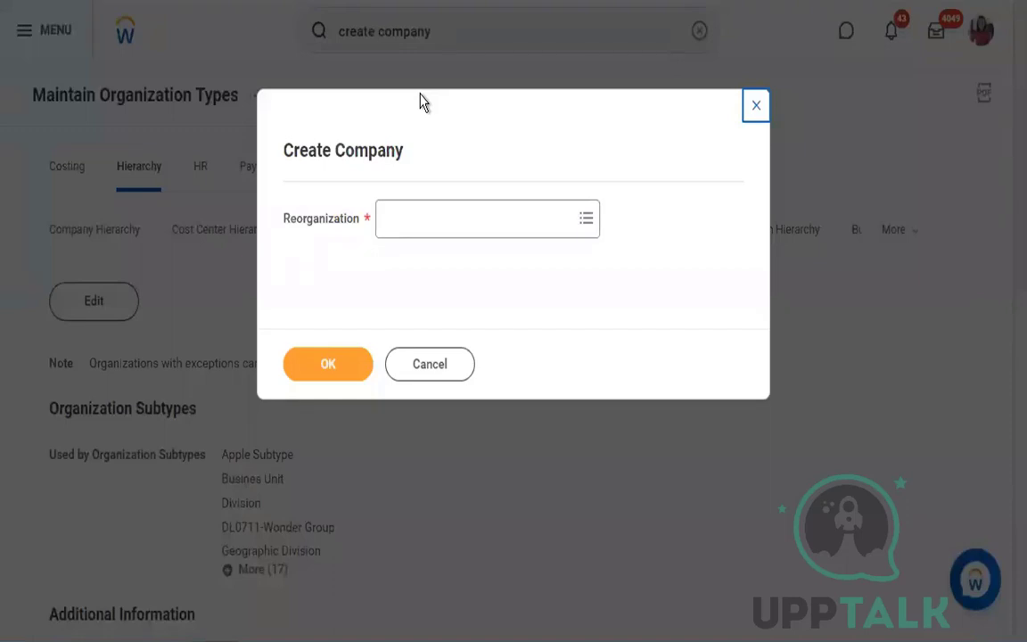
# - Start creating a new reorganization for the required Reorganization value of the company
pyautogui.moveTo(285, 223); pyautogui.dragTo(357, 230)
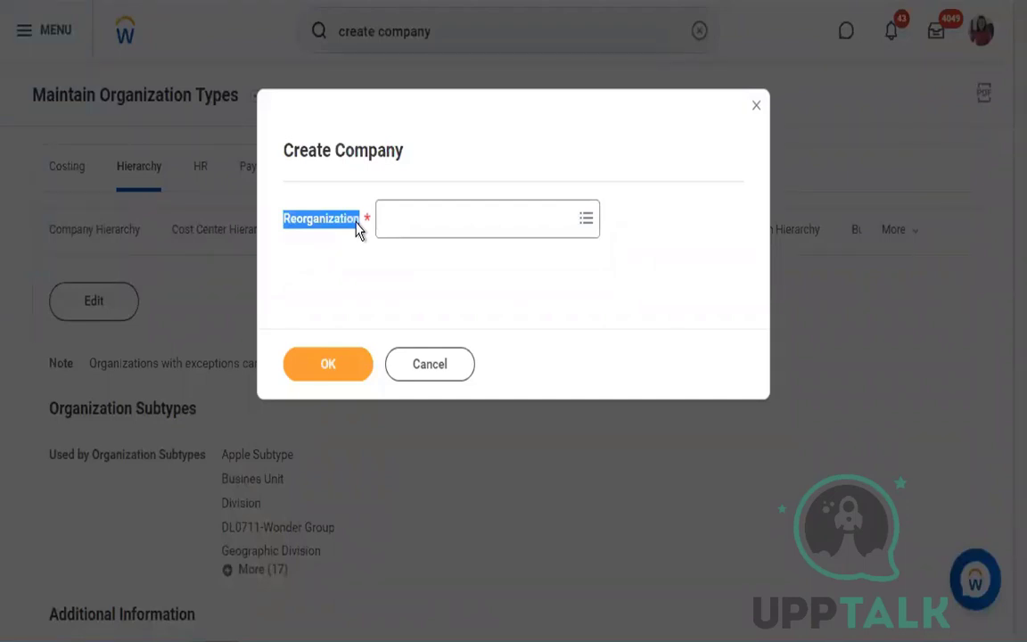
pyautogui.click(535, 278)
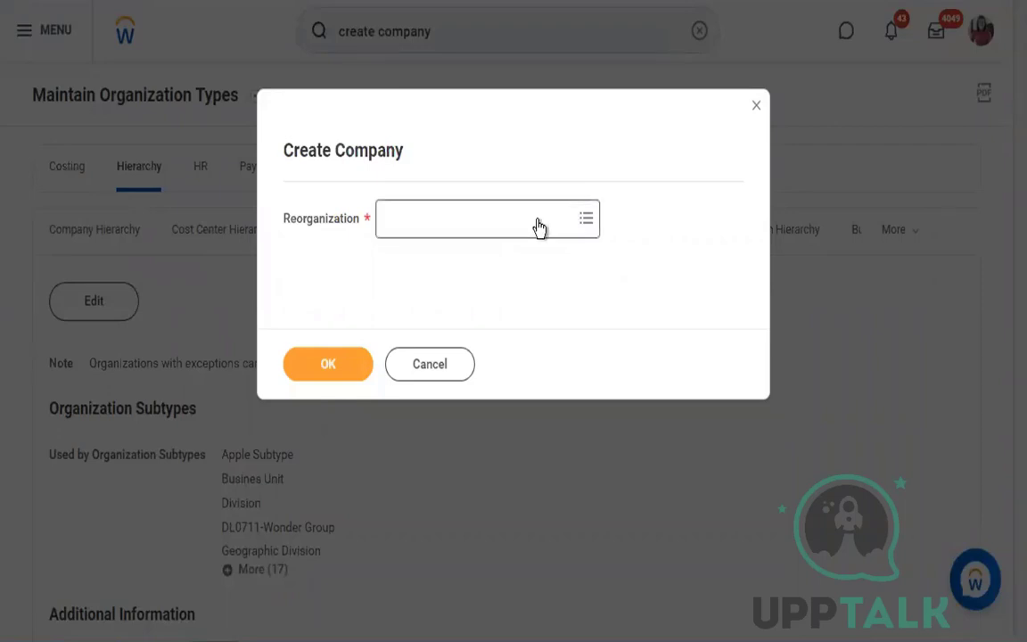
pyautogui.click(539, 228)
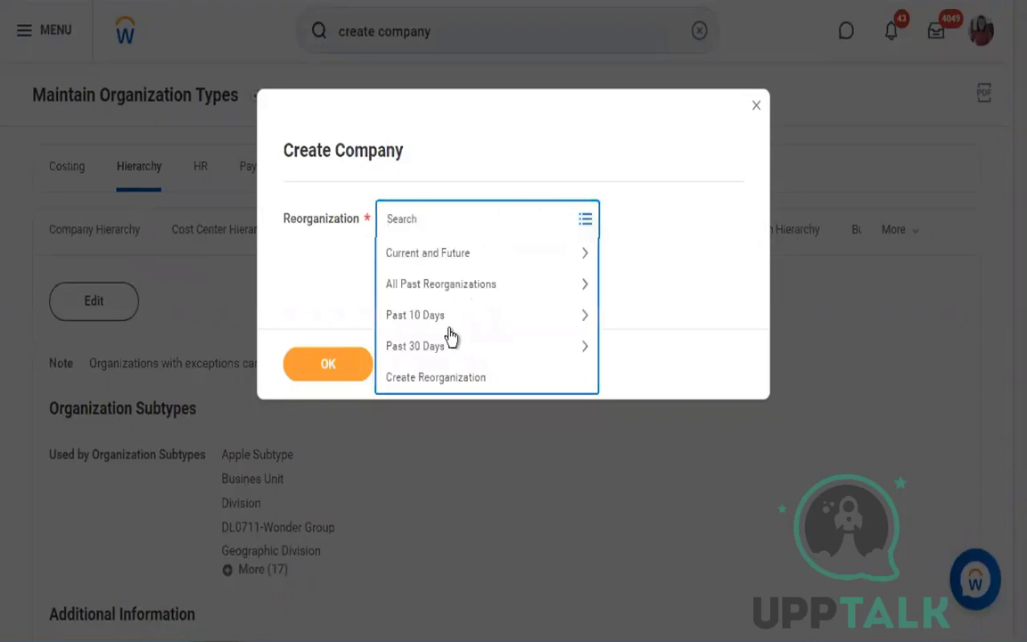
pyautogui.click(470, 383)
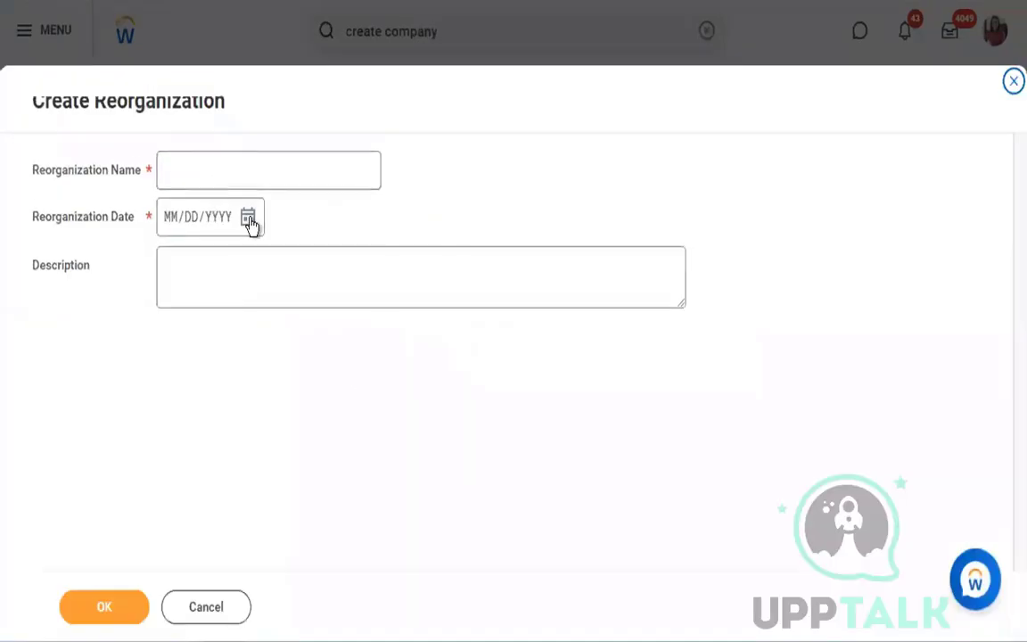
# - Set the reorganization date to 09/01/2022 and the reorganization name to CF_Batch_09_2022
pyautogui.click(248, 219)
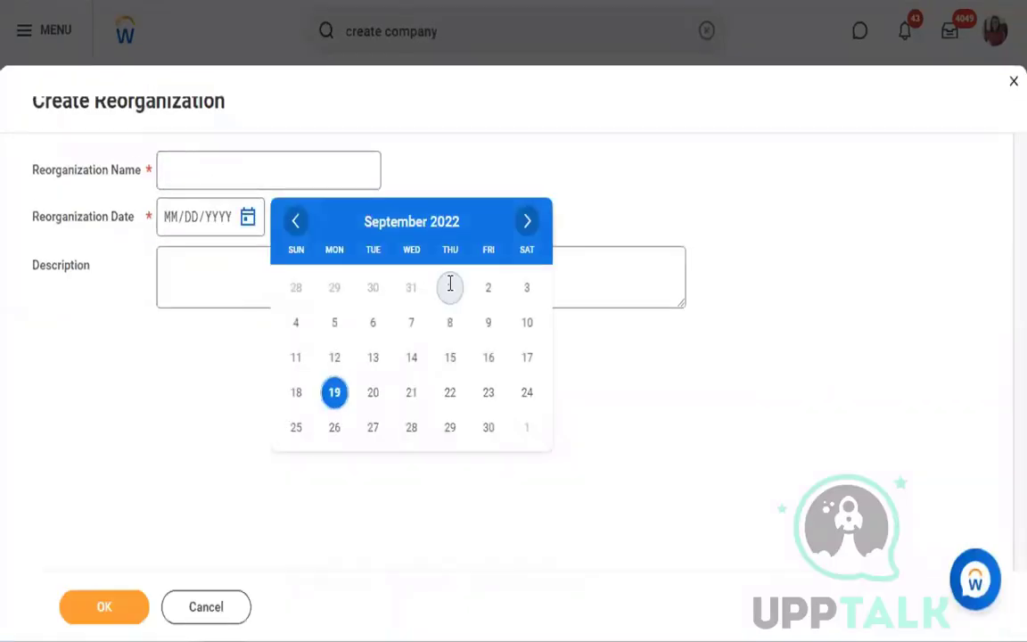
pyautogui.click(450, 284)
pyautogui.click(256, 174)
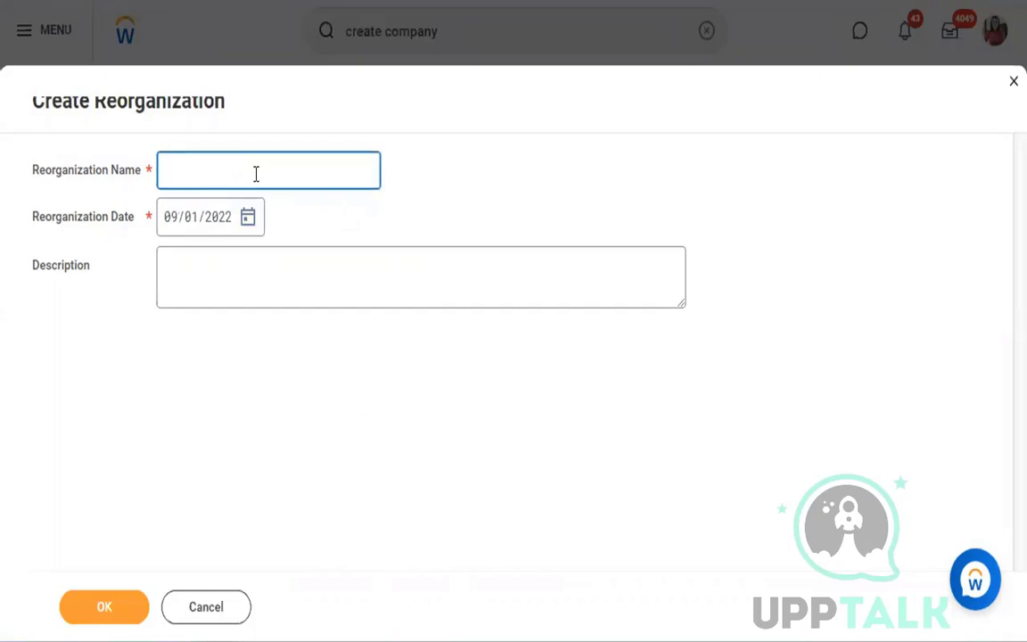
pyautogui.write('CF_Batch_09_')
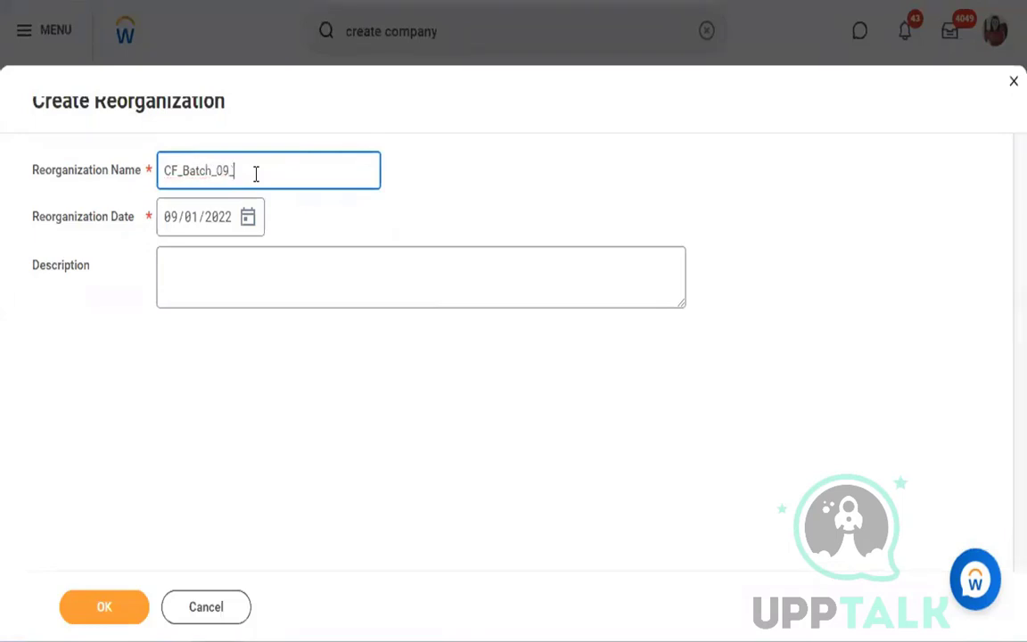
pyautogui.write('2022')
pyautogui.hotkey('ctrl', 'a')
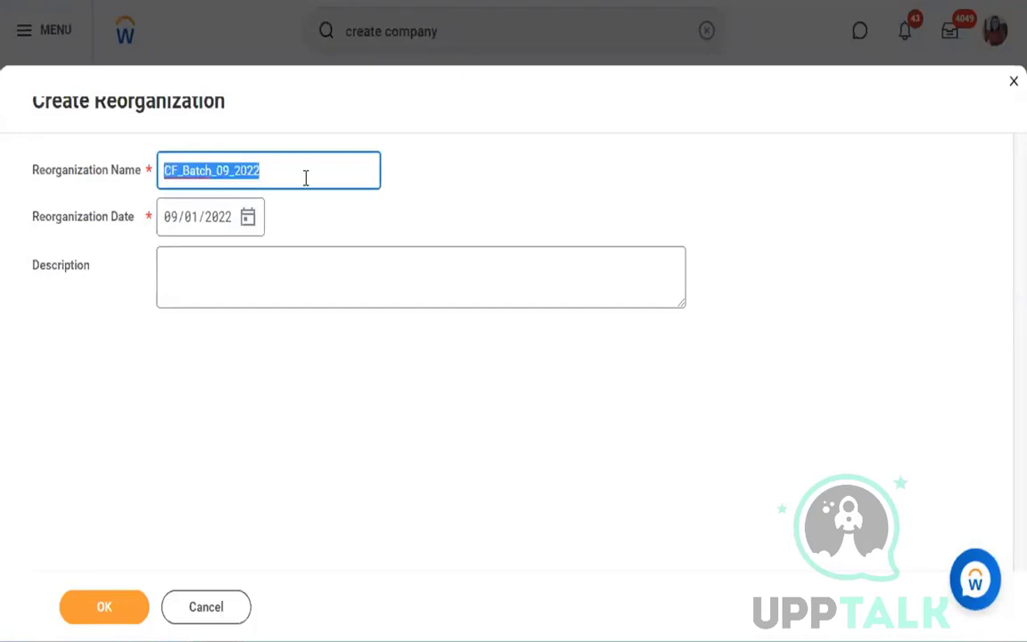
pyautogui.click(515, 212)
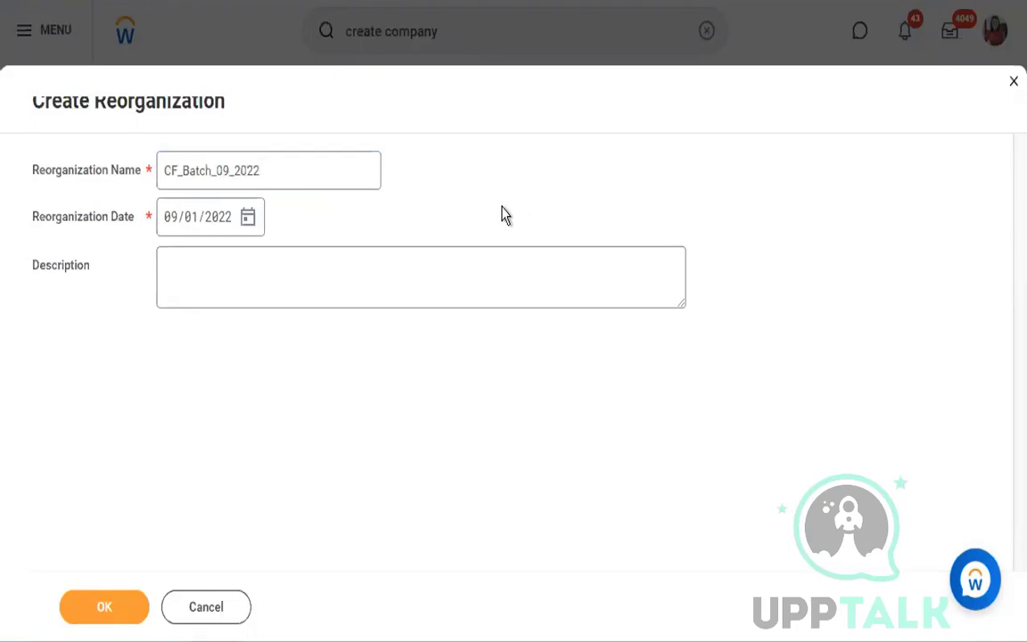
# - Enter the reorganization description "Creating of Comapny, Cost Center and Location"
pyautogui.click(388, 260)
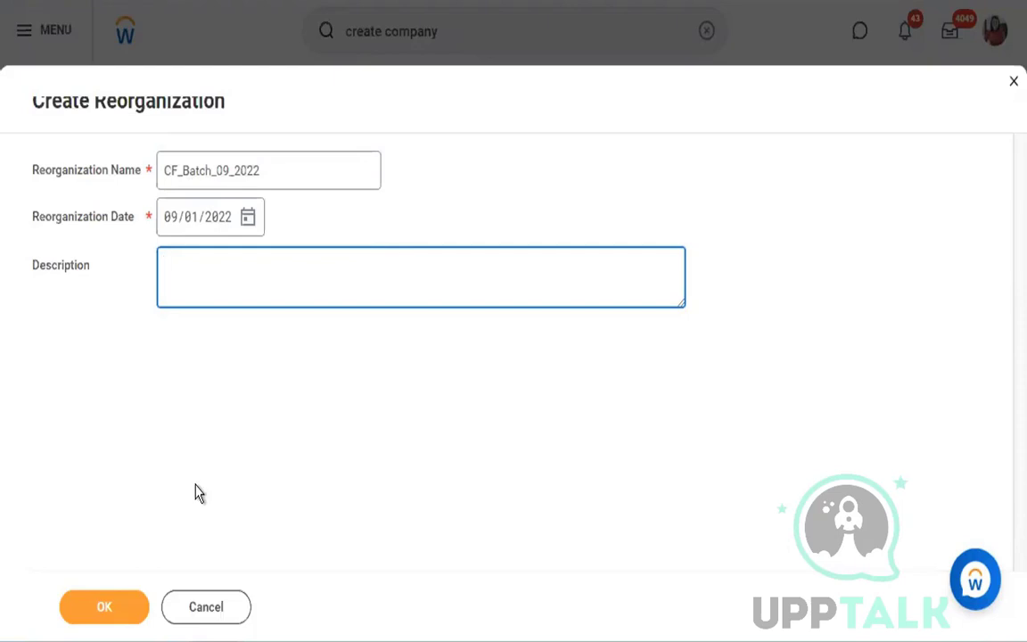
pyautogui.write('Creating of Comapny, ')
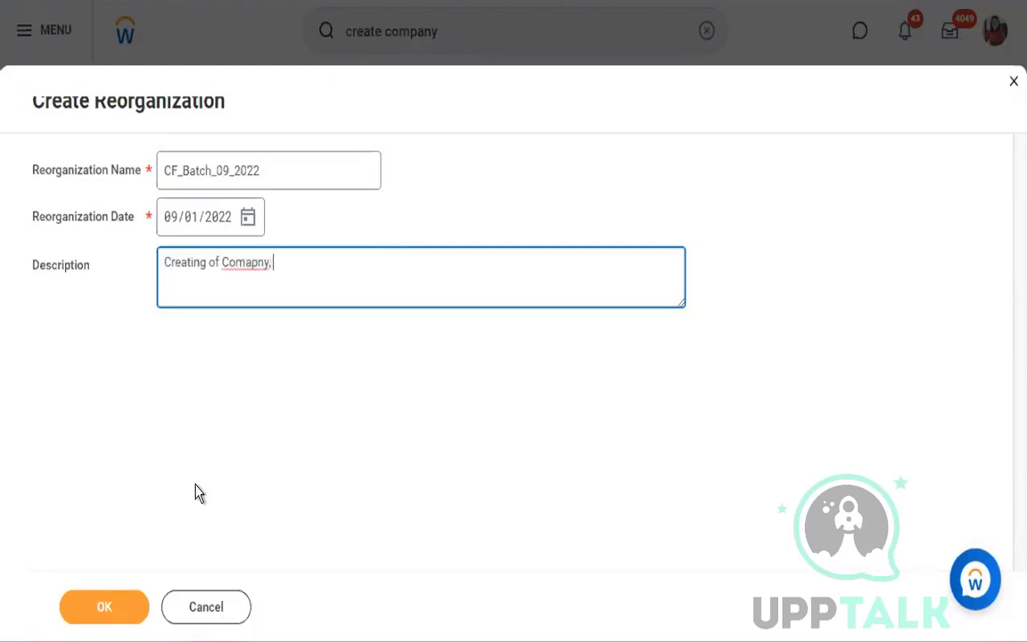
pyautogui.write('Cost Center an')
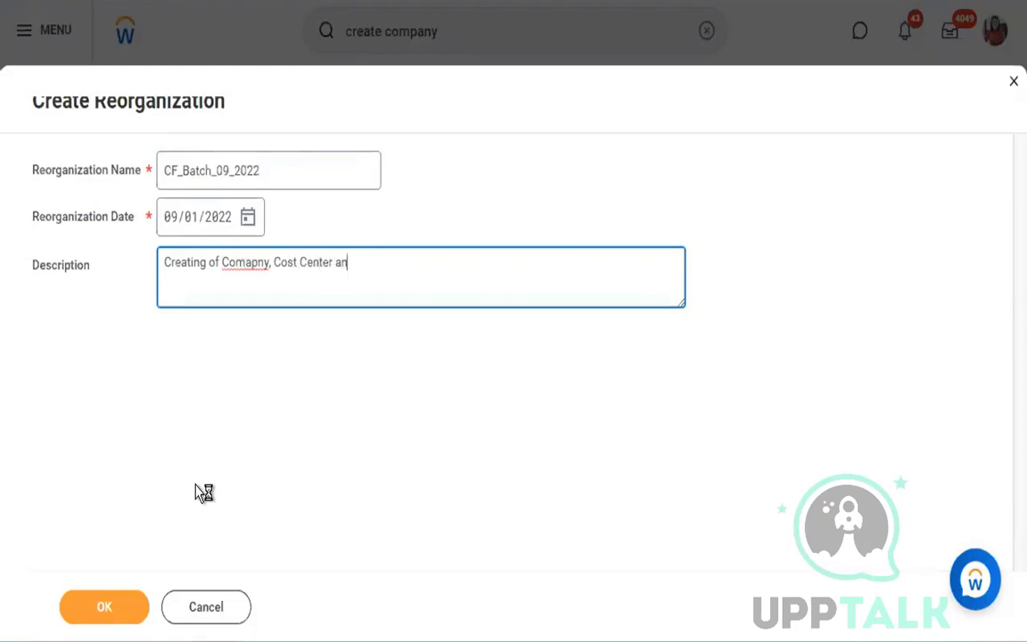
pyautogui.write('d Location')
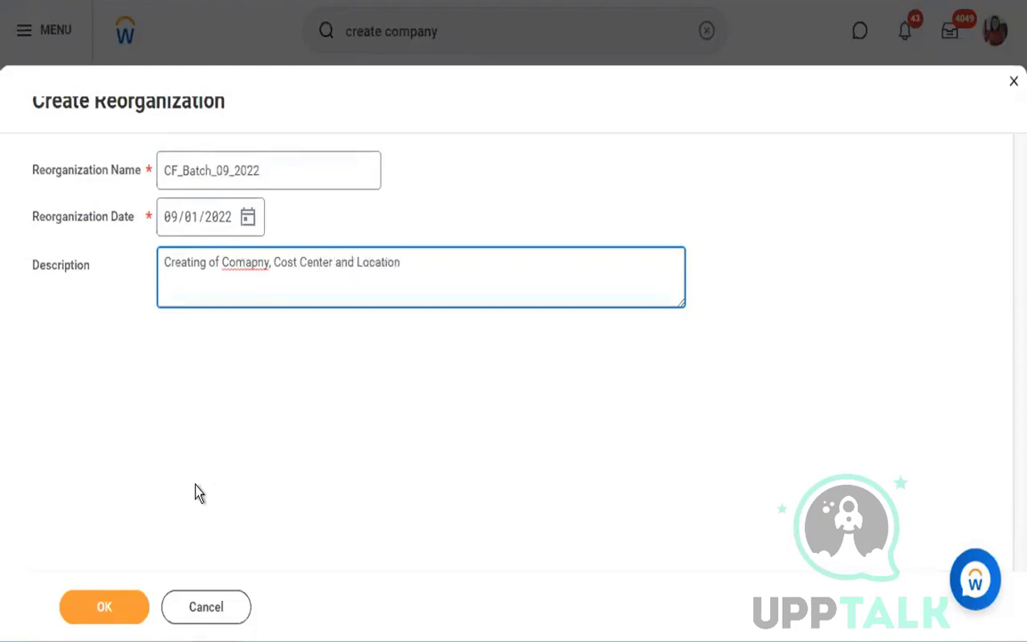
# - Correct the misspelled word in the reorganization description to "Company", then save the reorganization and continue creating the company with it
pyautogui.click(250, 264)
pyautogui.press('BackSpace')
pyautogui.write('a')
pyautogui.moveTo(273, 266); pyautogui.dragTo(331, 266)
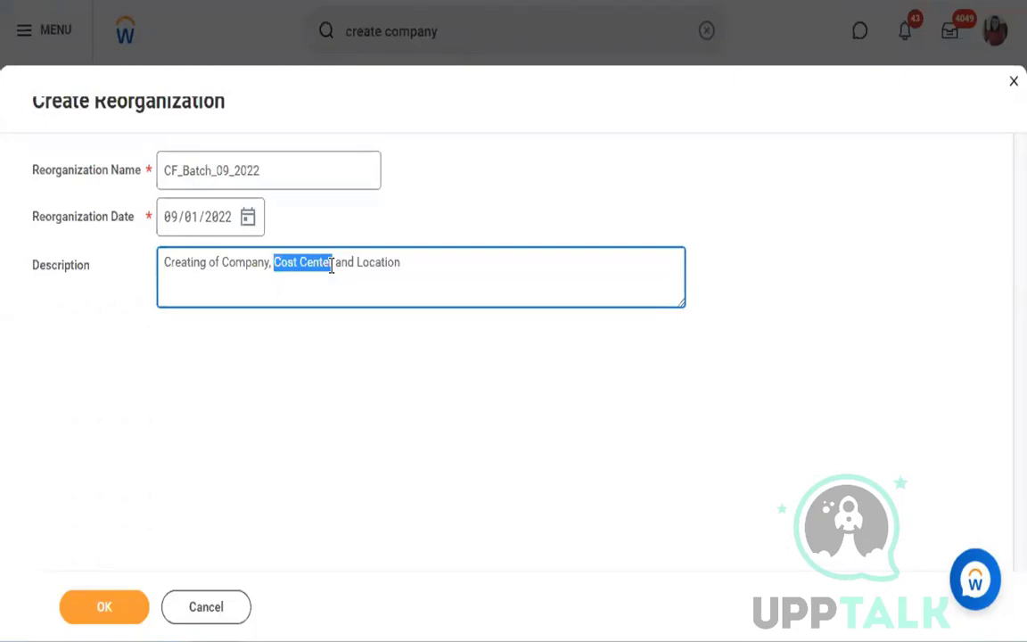
pyautogui.click(129, 595)
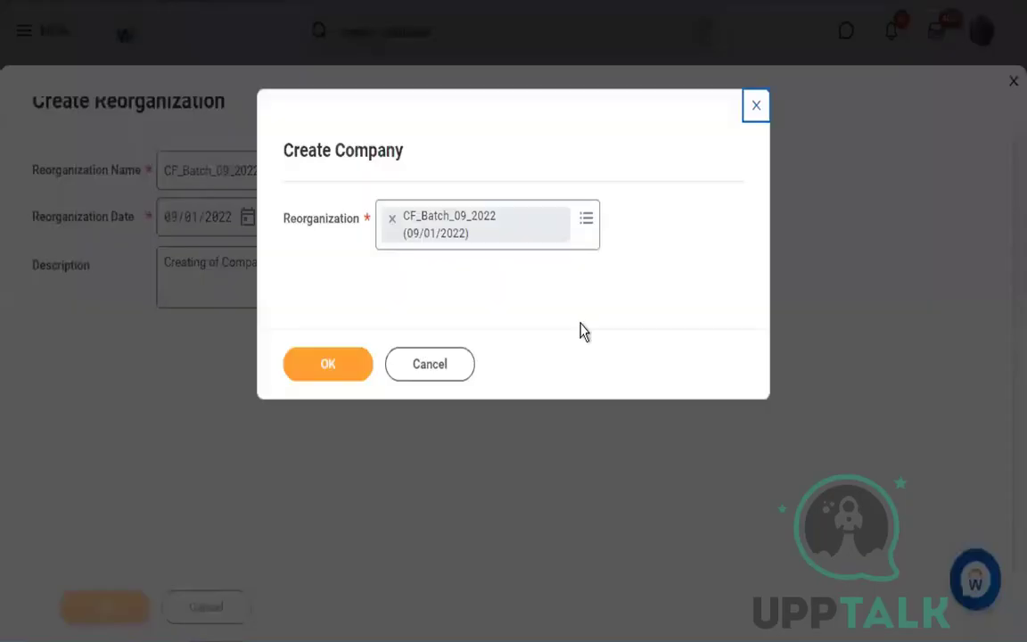
pyautogui.click(359, 375)
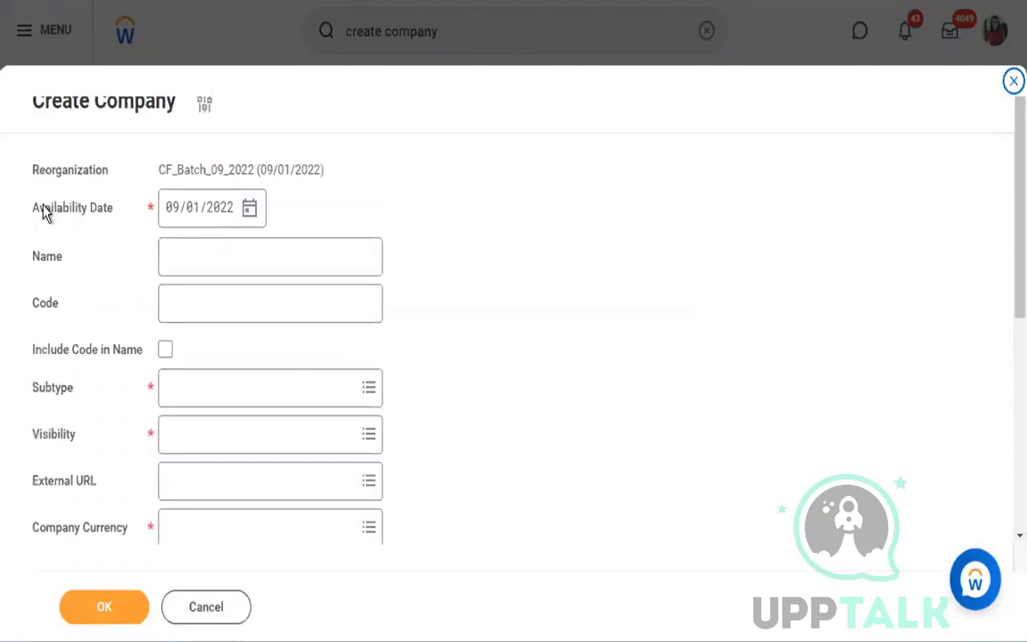
# - Enter "Flexgun Inc" as the name of the new company
pyautogui.click(271, 254)
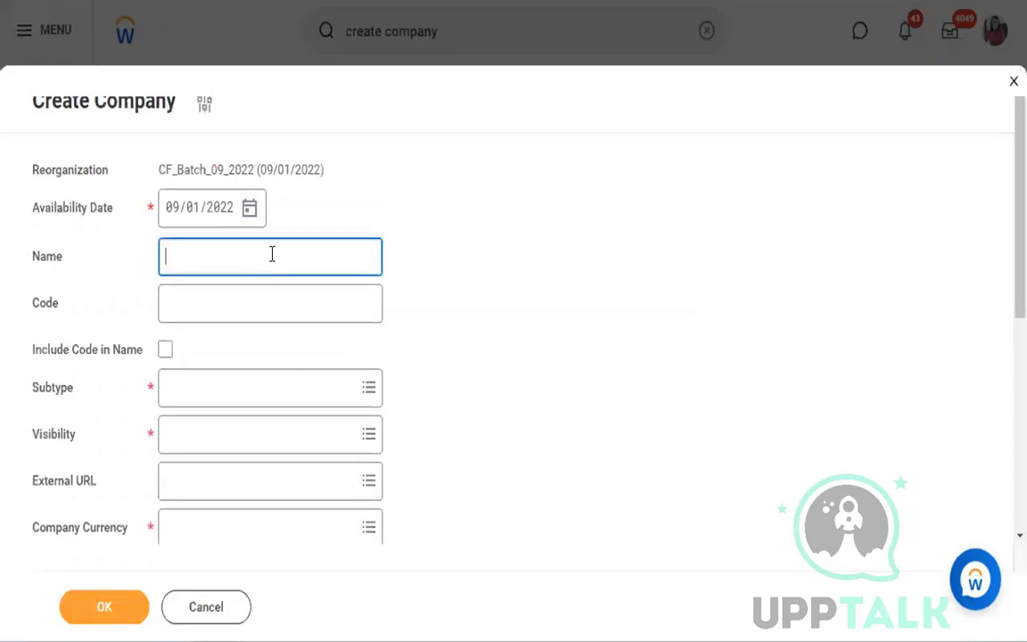
pyautogui.scroll(-2, 526, 388)
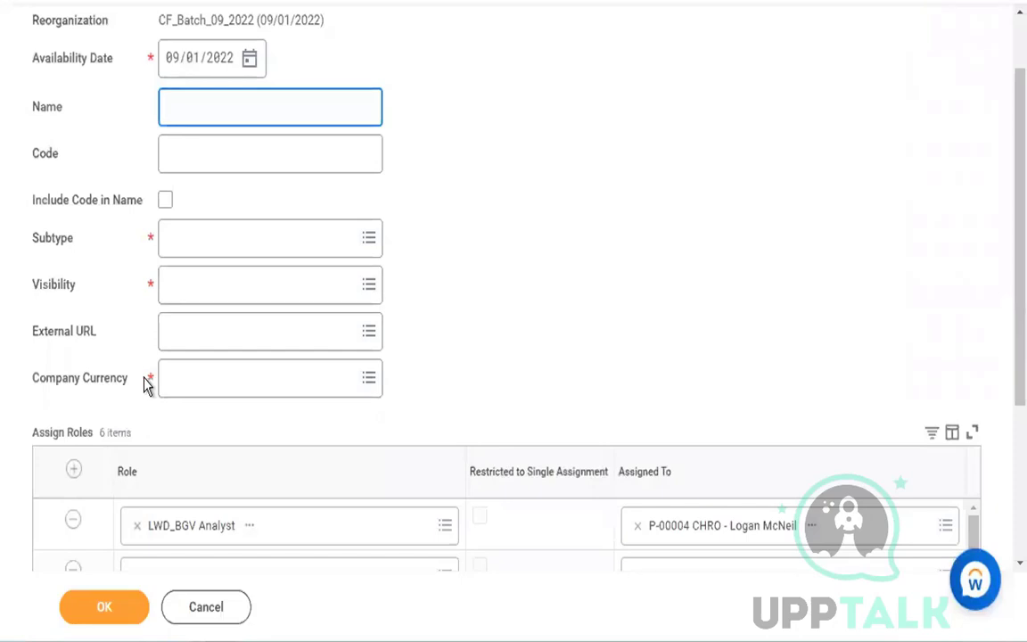
pyautogui.scroll(1, 602, 155)
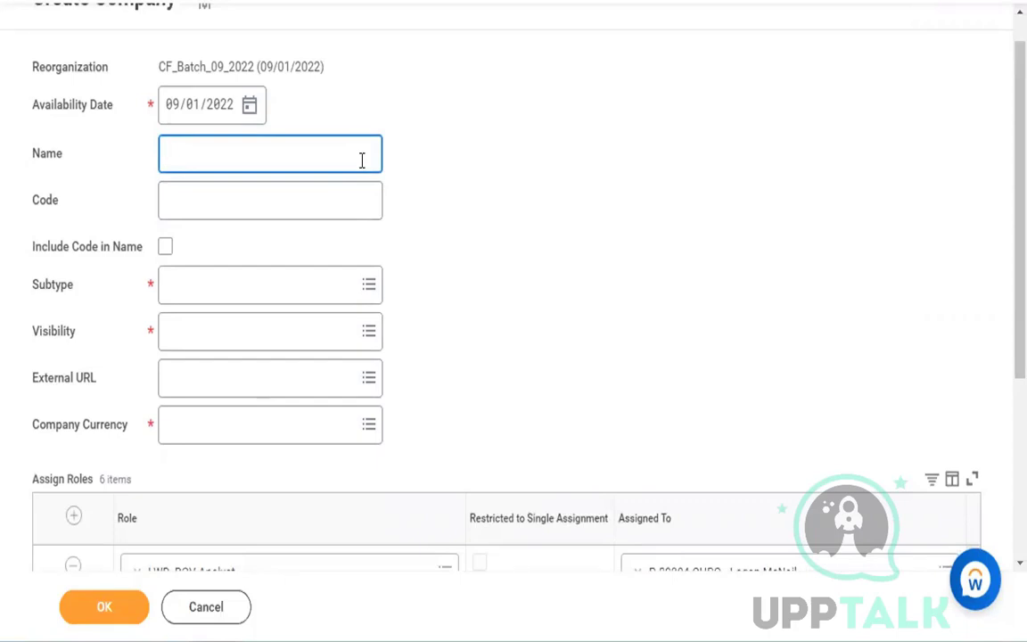
pyautogui.write('Flexgun Inc')
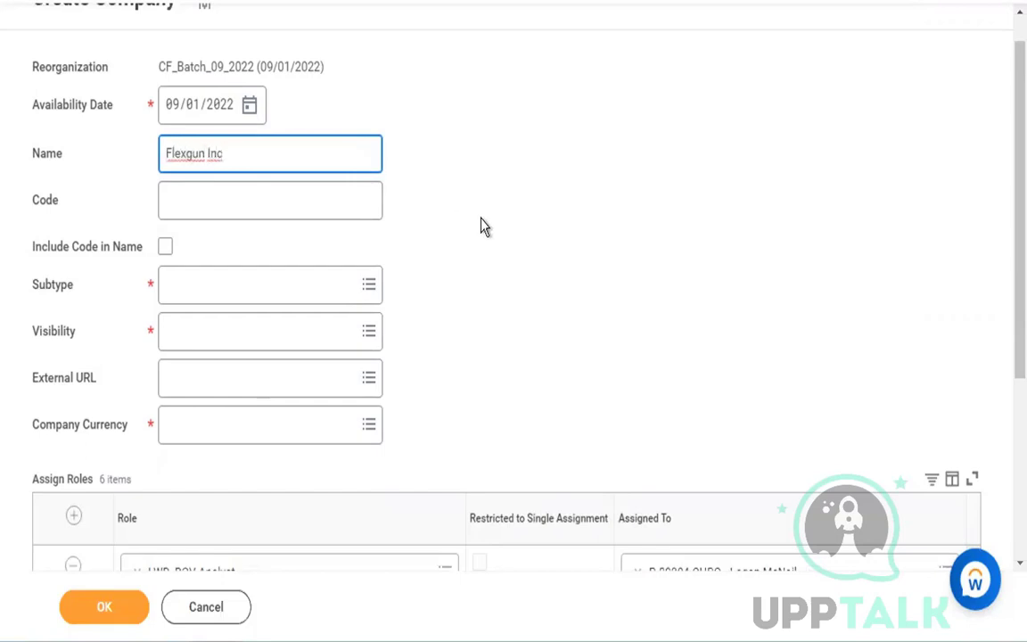
pyautogui.doubleClick(196, 153)
pyautogui.click(424, 144)
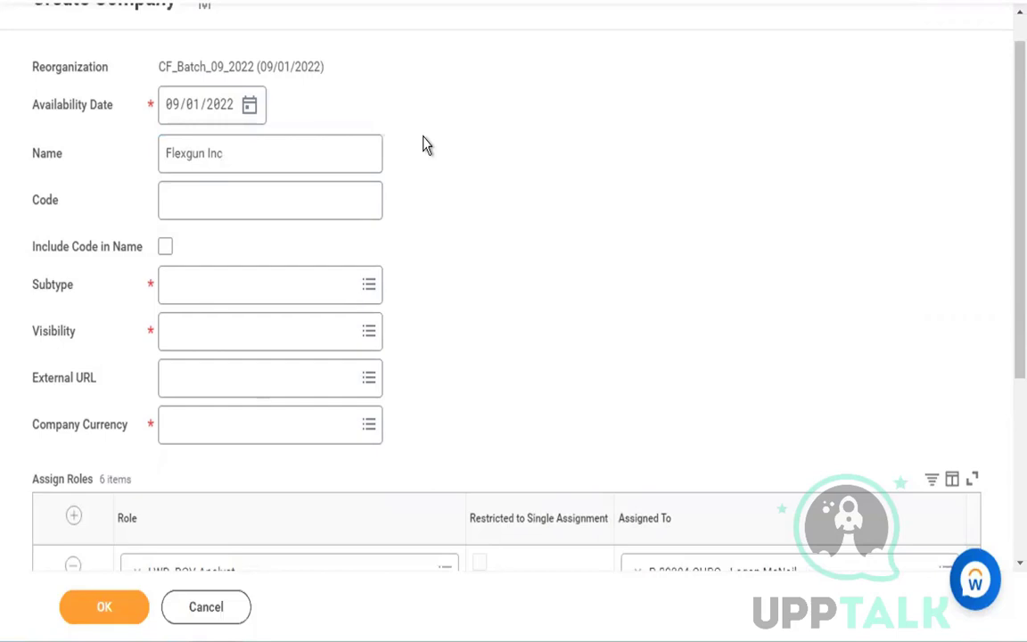
pyautogui.click(242, 153)
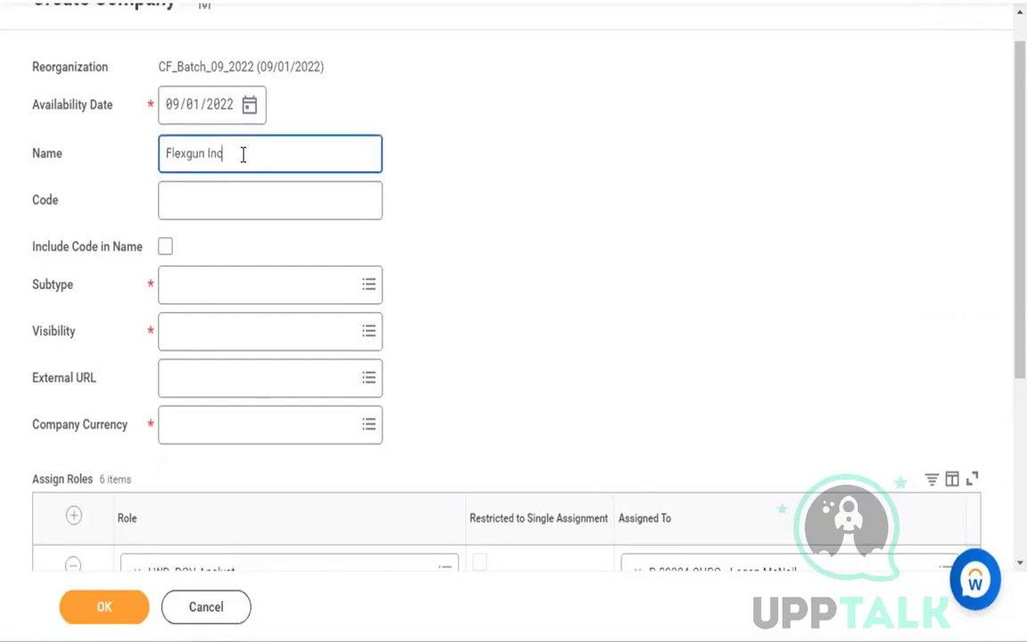
pyautogui.doubleClick(187, 155)
pyautogui.click(524, 174)
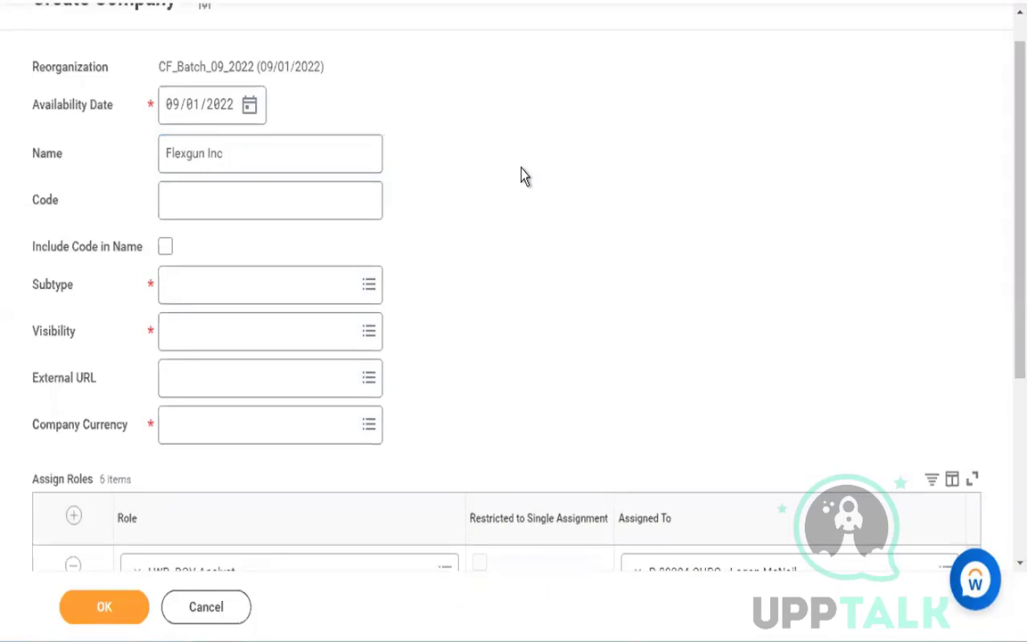
pyautogui.doubleClick(187, 153)
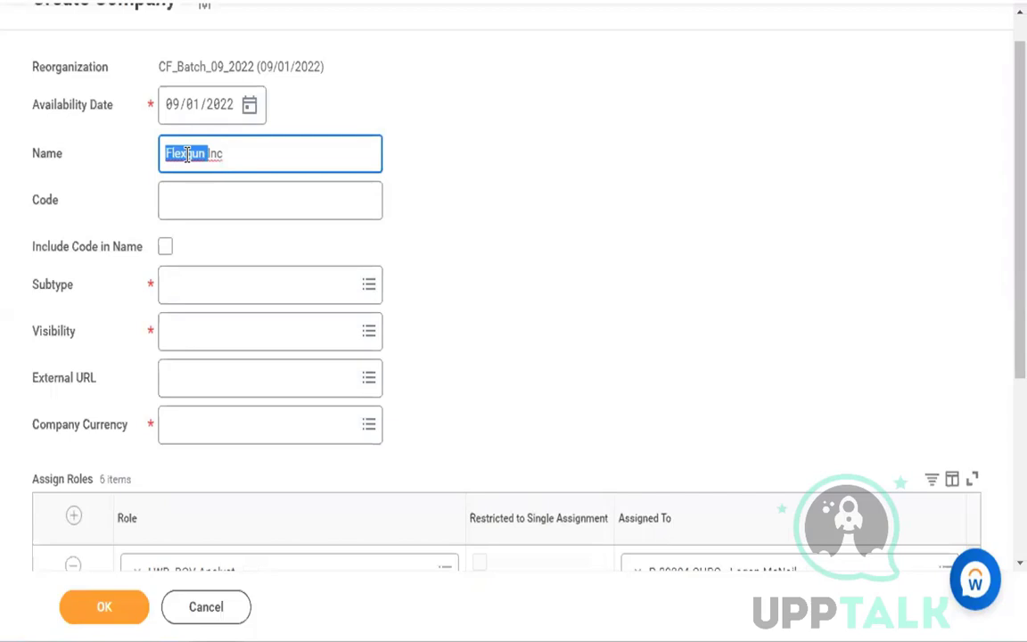
pyautogui.click(183, 154)
pyautogui.click(268, 155)
pyautogui.click(256, 206)
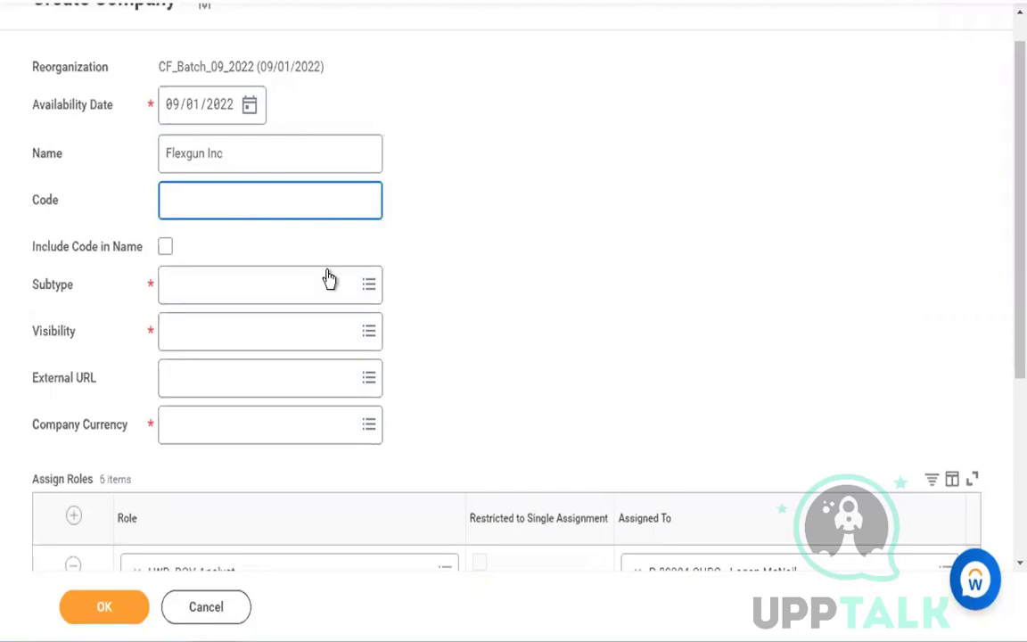
# - Set the company's subtype to Company and its visibility to Everyone
pyautogui.moveTo(327, 288)
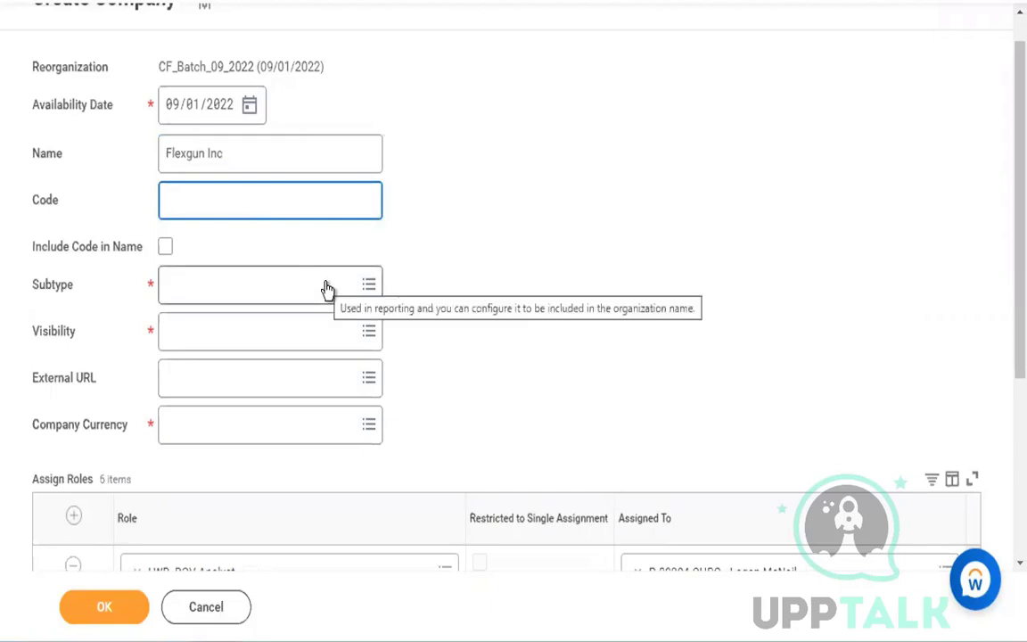
pyautogui.click(326, 284)
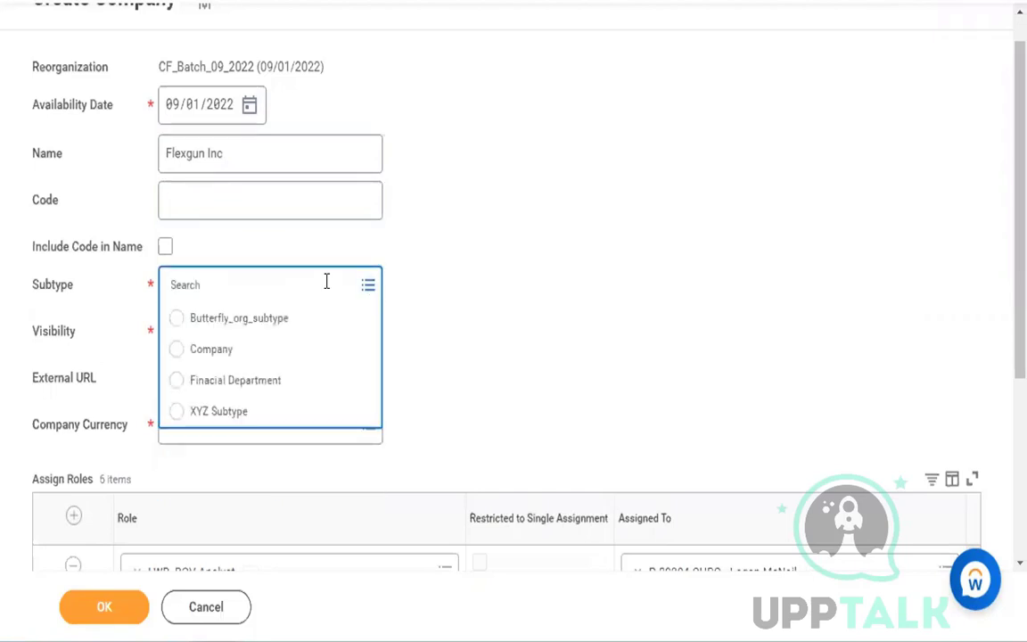
pyautogui.click(241, 355)
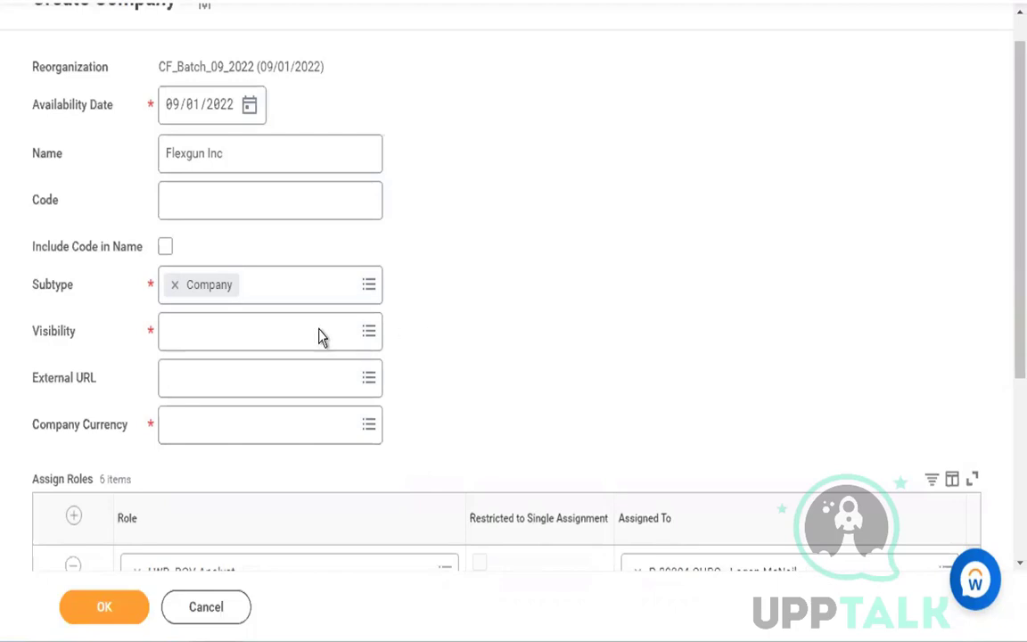
pyautogui.click(290, 334)
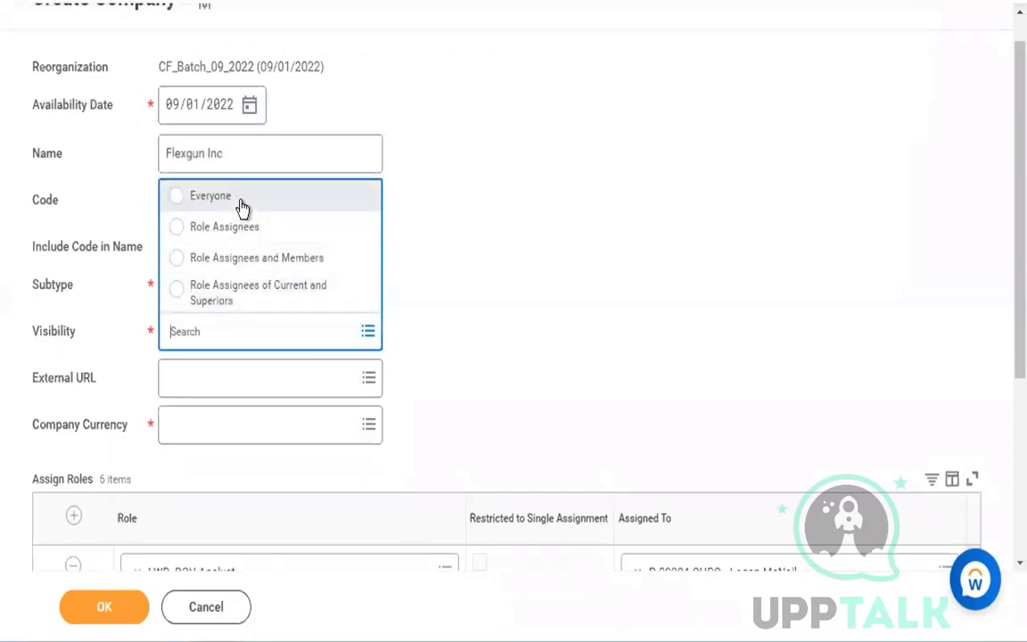
pyautogui.click(242, 207)
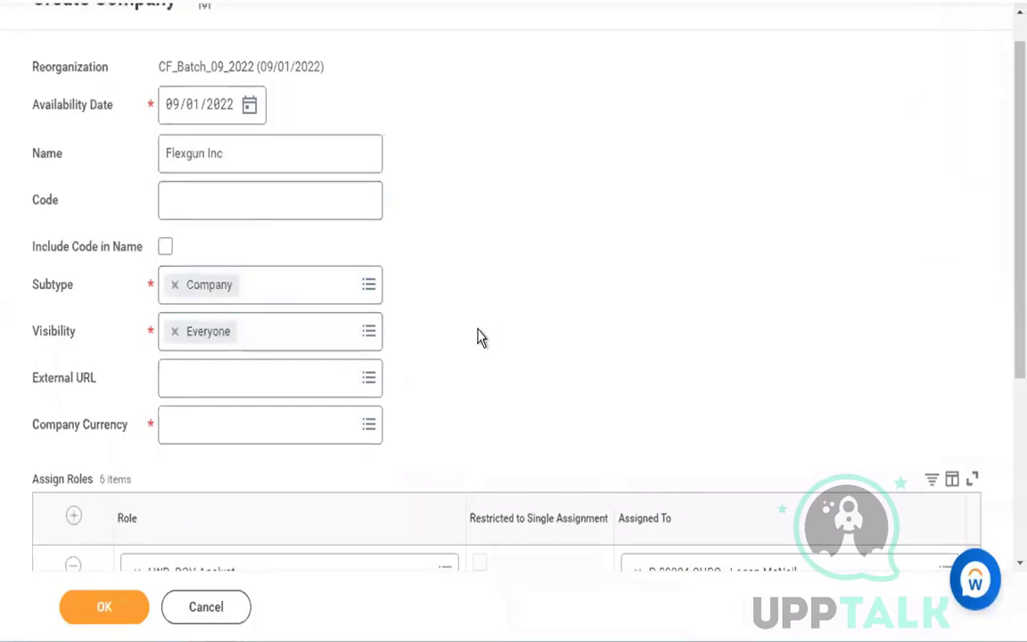
# - Set the company currency to USD
pyautogui.scroll(-2, 477, 337)
pyautogui.click(340, 342)
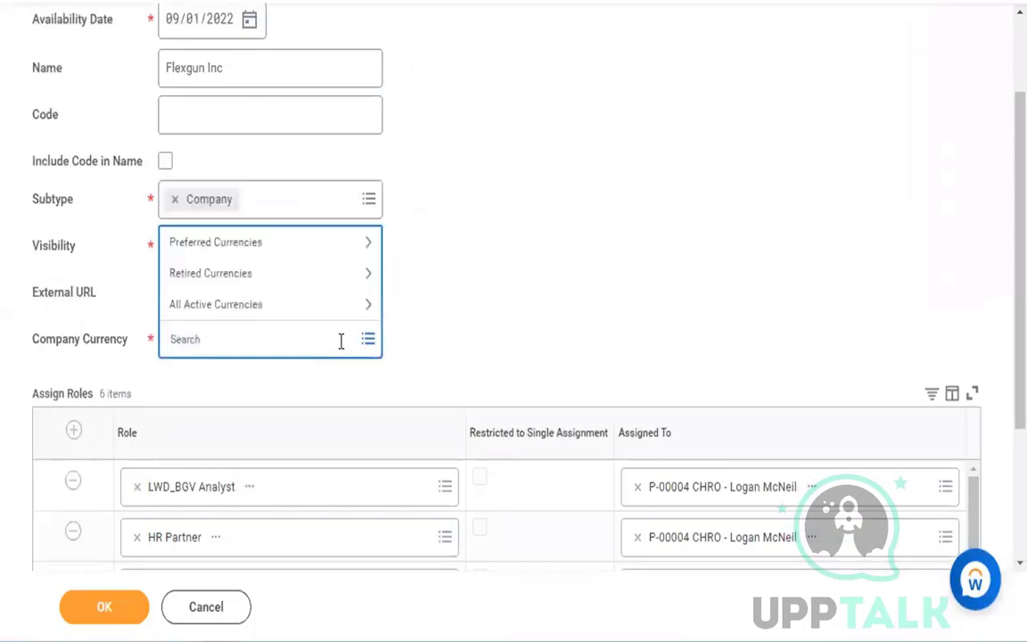
pyautogui.write('usd')
pyautogui.press('Return')
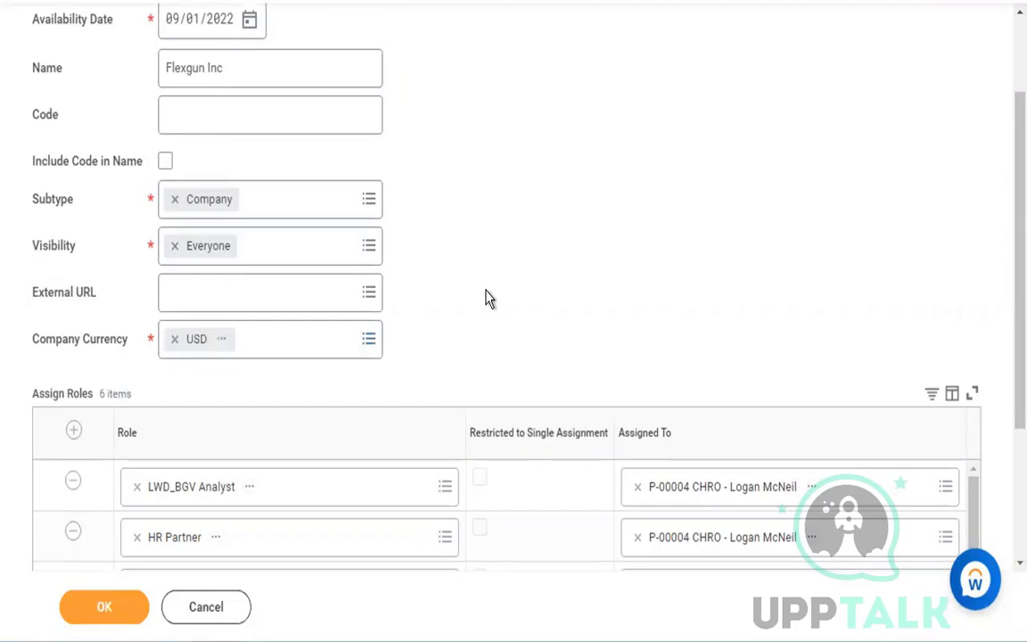
# - Check the role assignments, change the company name to "Flexgun Inc." with a closing period, and submit the company
pyautogui.scroll(-3, 485, 299)
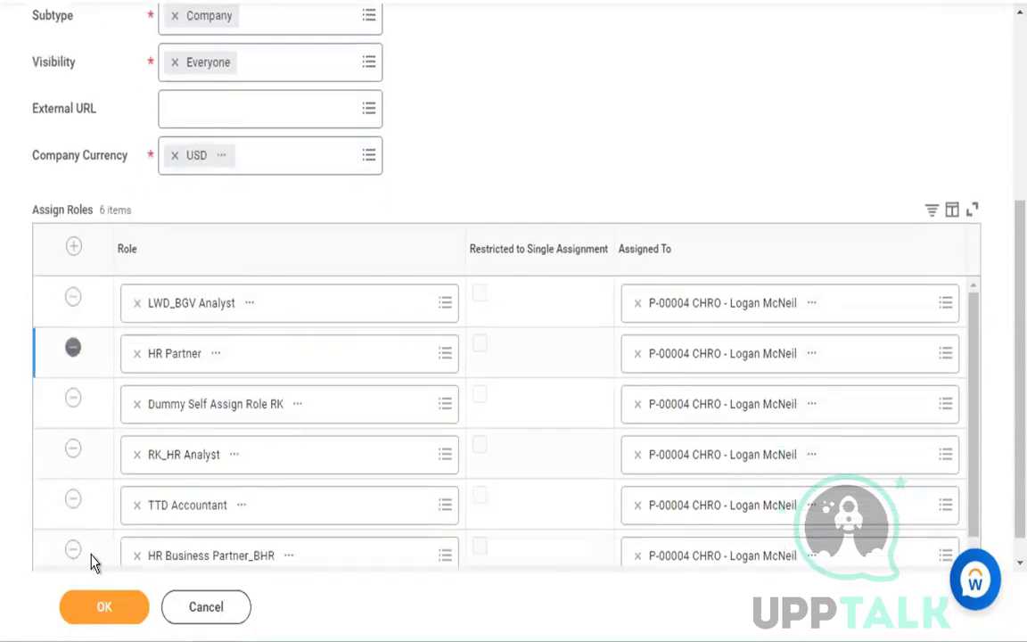
pyautogui.moveTo(33, 211); pyautogui.dragTo(96, 215)
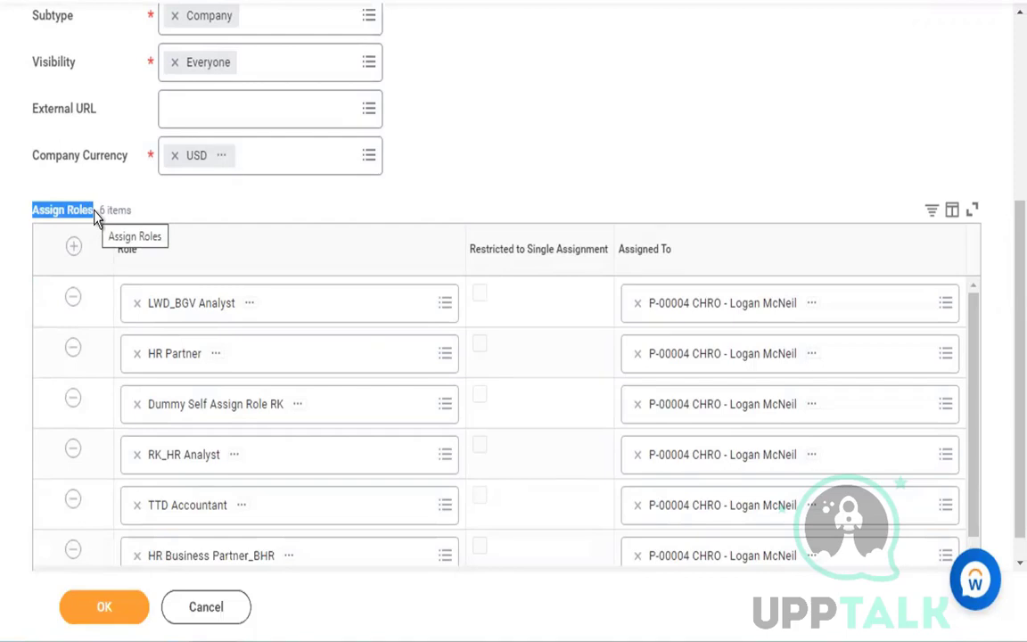
pyautogui.click(156, 216)
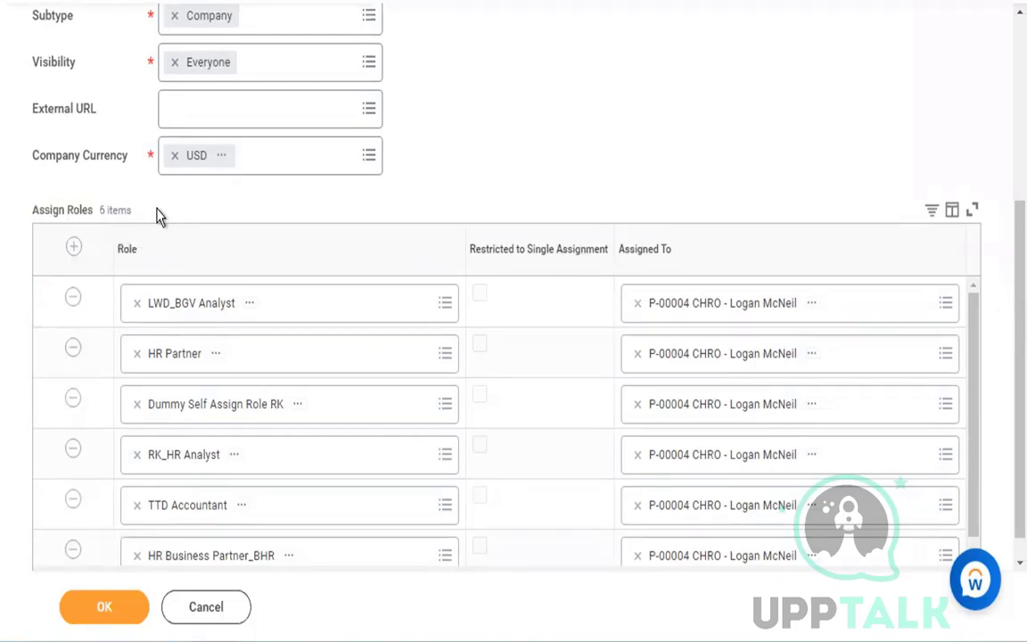
pyautogui.scroll(3, 532, 158)
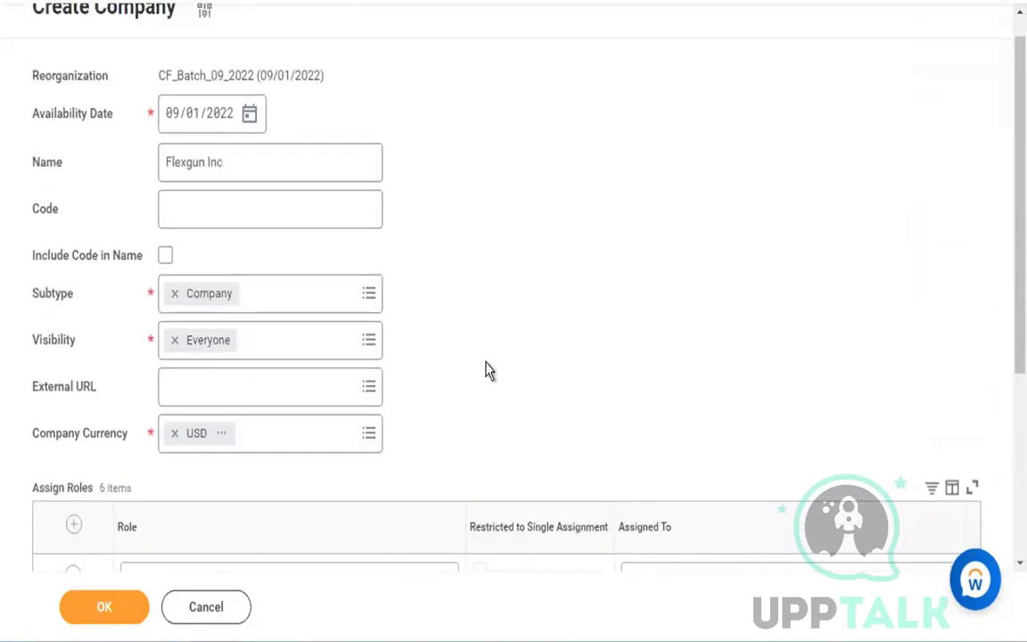
pyautogui.scroll(1, 489, 370)
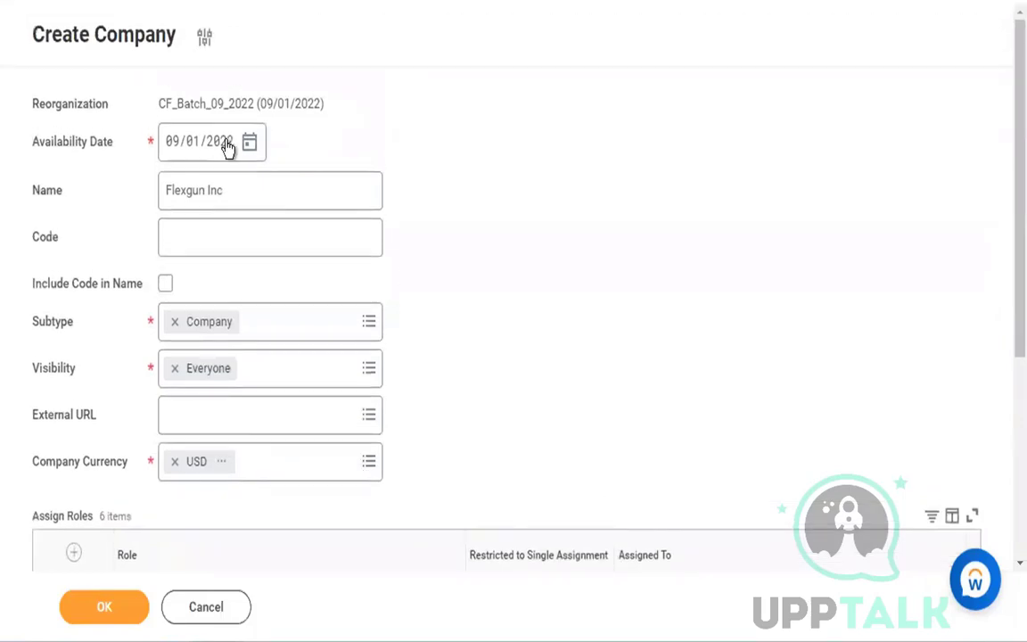
pyautogui.click(249, 194)
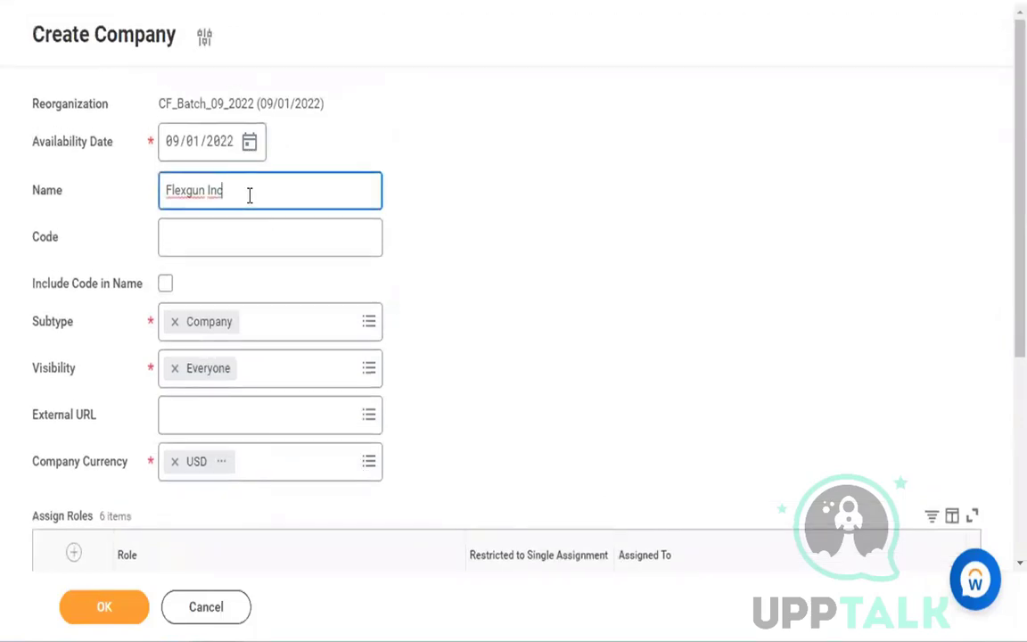
pyautogui.write('.')
pyautogui.click(618, 241)
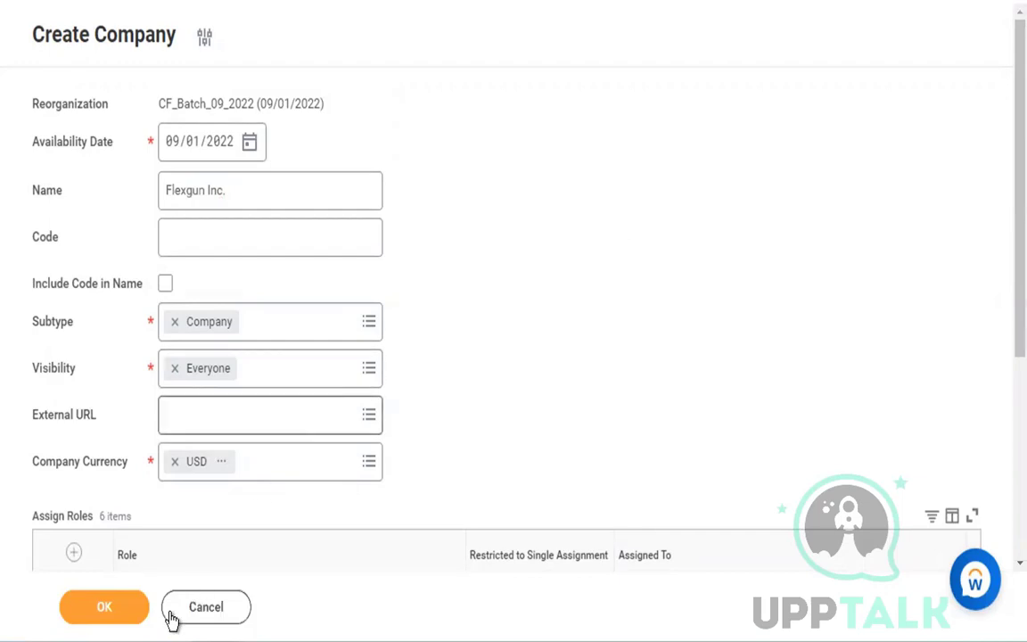
pyautogui.click(115, 608)
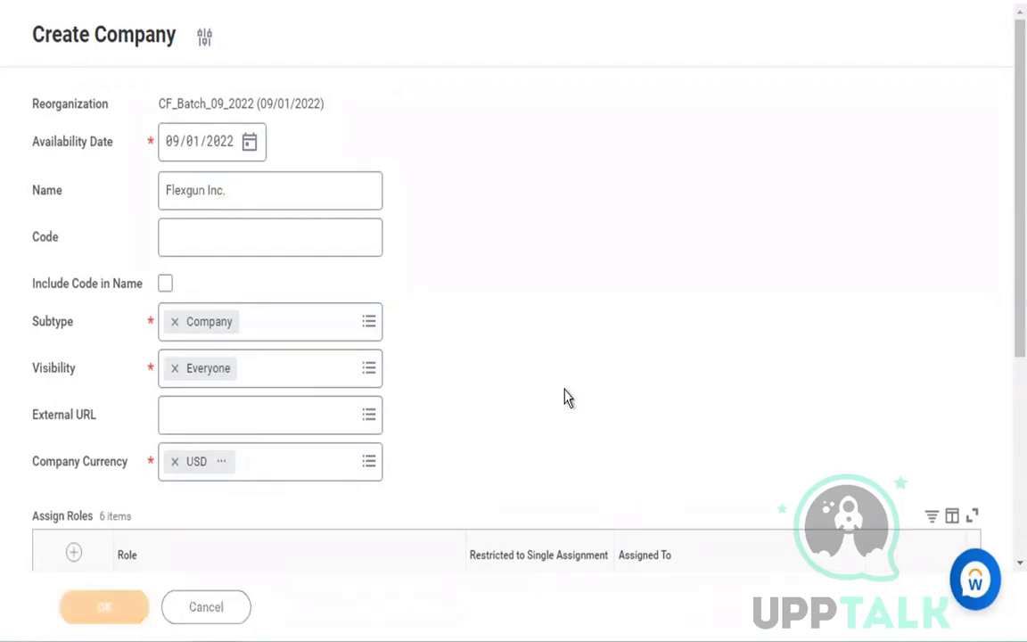
# - Expand the error details, remove the RK_HR Analyst row from the assigned roles and resubmit the company
pyautogui.scroll(-3, 564, 397)
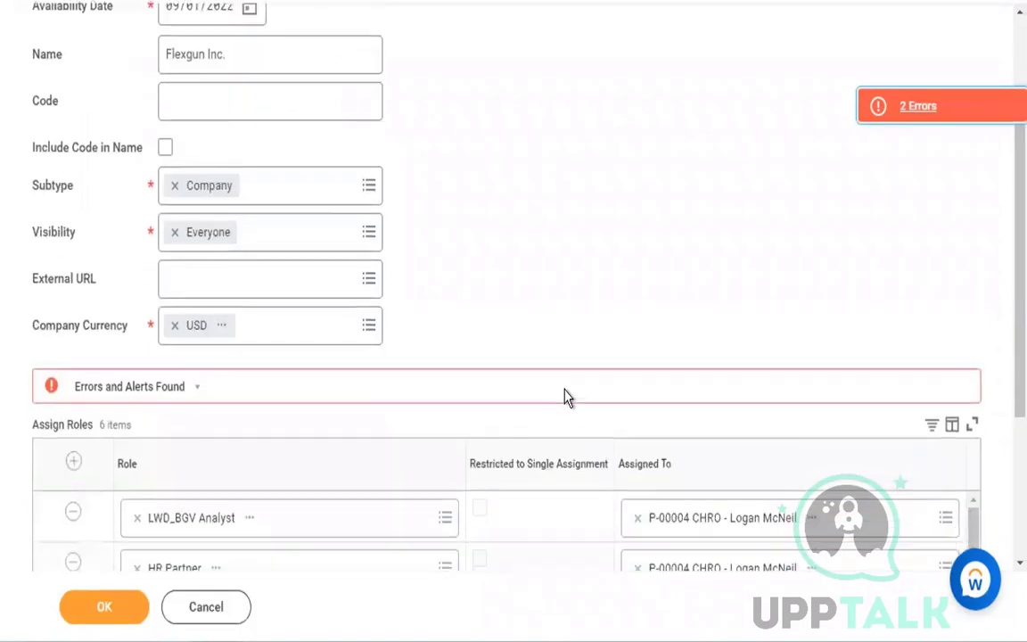
pyautogui.click(528, 387)
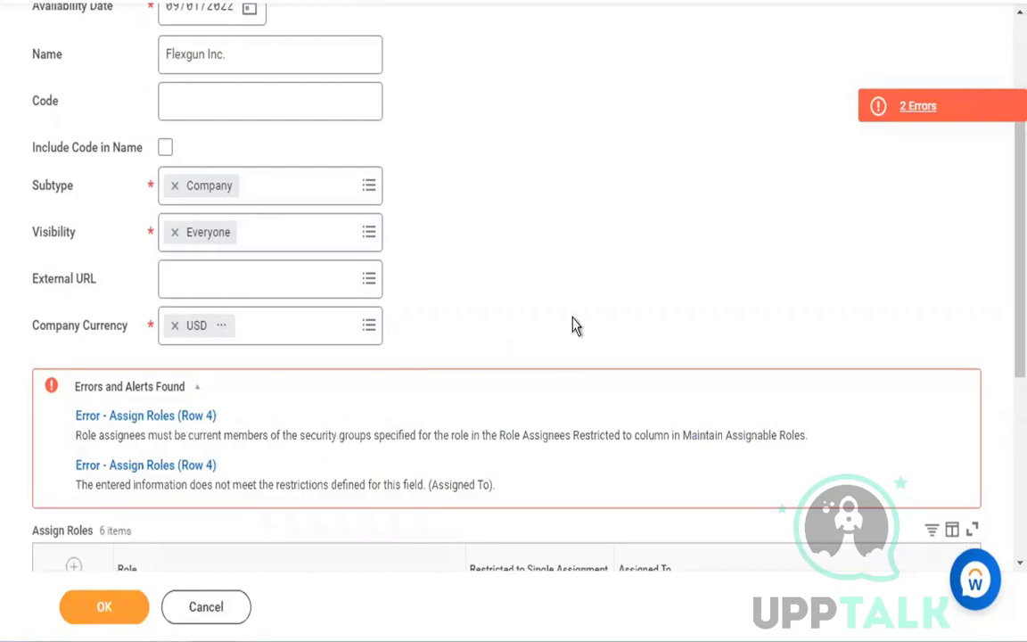
pyautogui.scroll(-4, 574, 326)
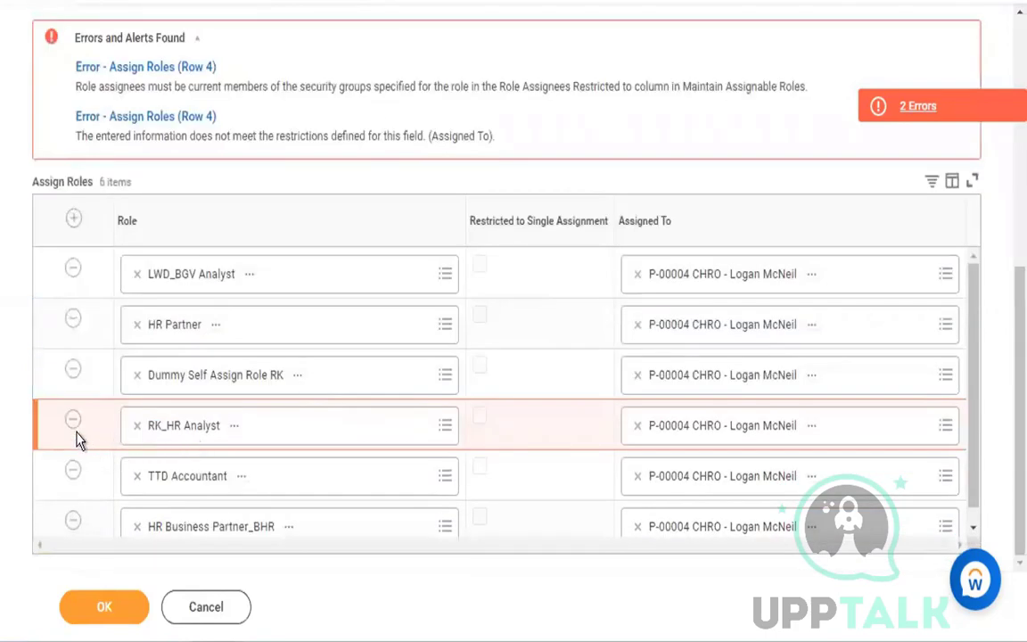
pyautogui.click(74, 422)
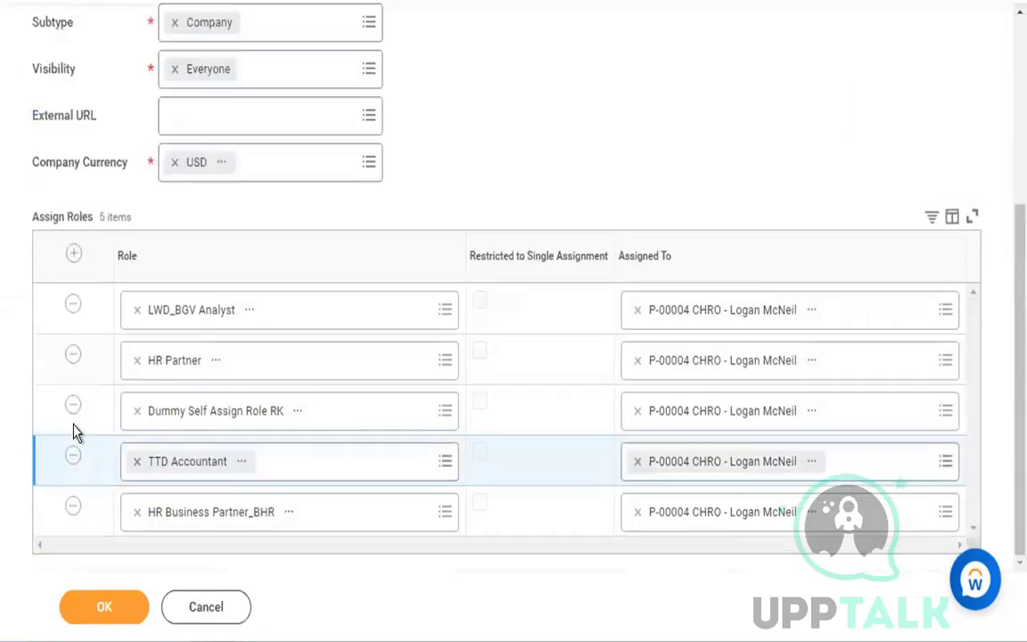
pyautogui.click(127, 611)
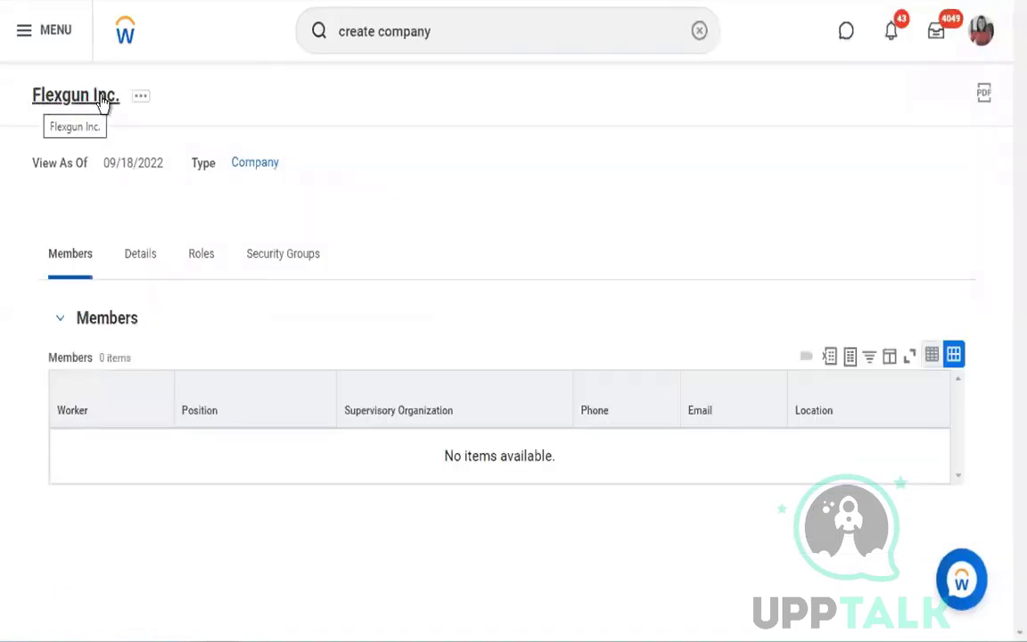
# - In a new browser tab, search for "create cost cen" and open the Create Cost Center task
pyautogui.doubleClick(205, 174)
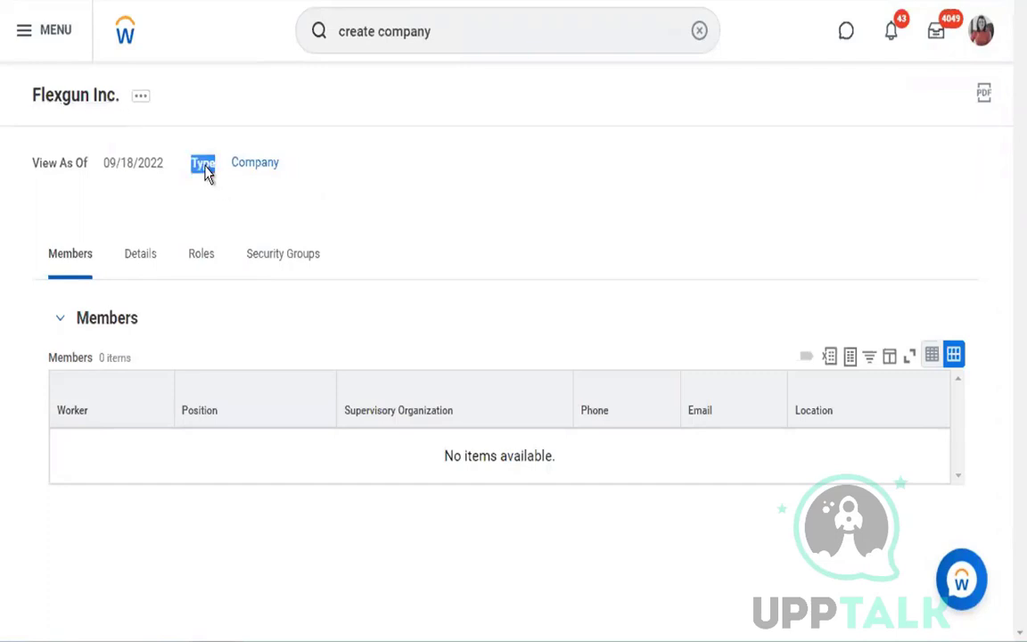
pyautogui.rightClick(986, 43)
pyautogui.click(960, 55)
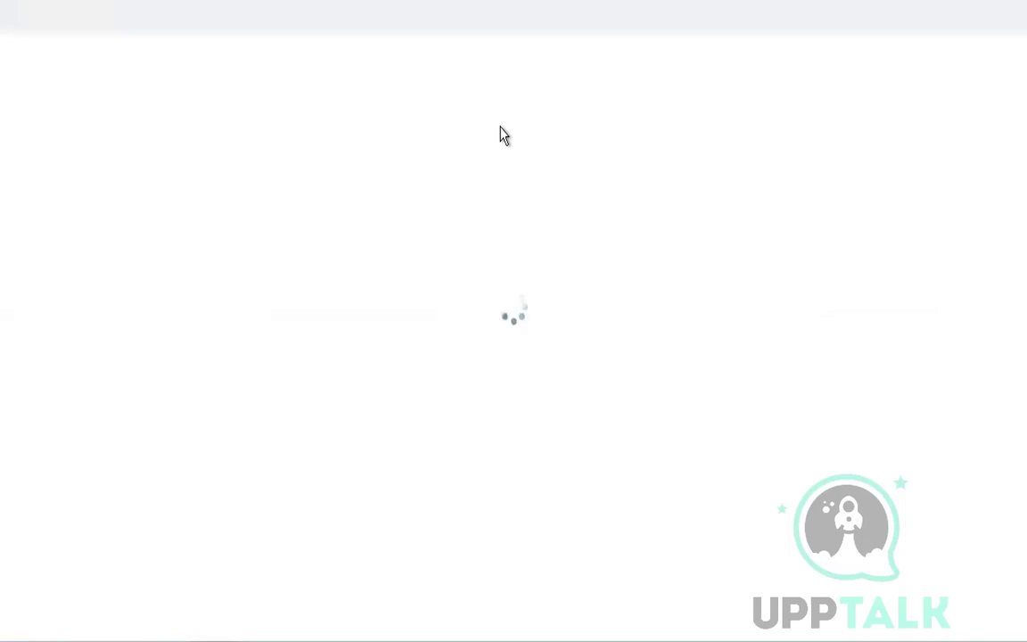
pyautogui.click(370, 31)
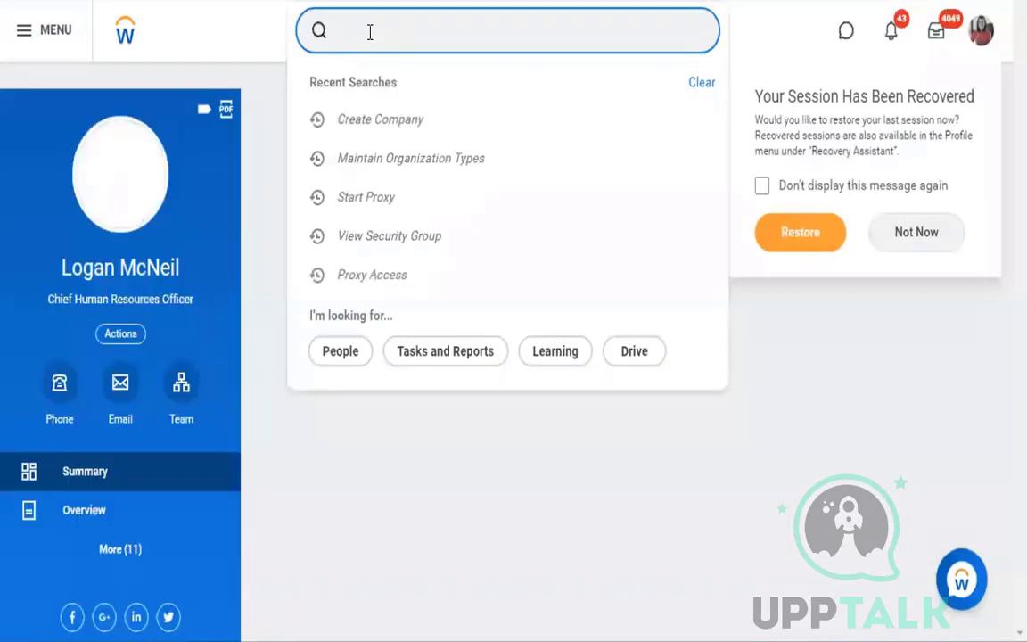
pyautogui.write('create cost cen')
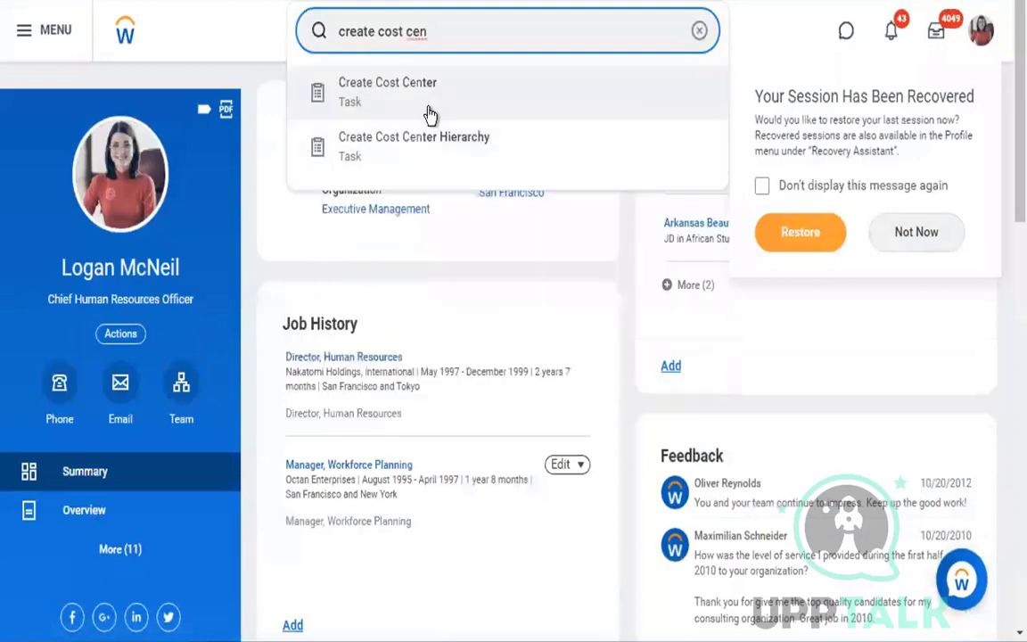
pyautogui.click(423, 103)
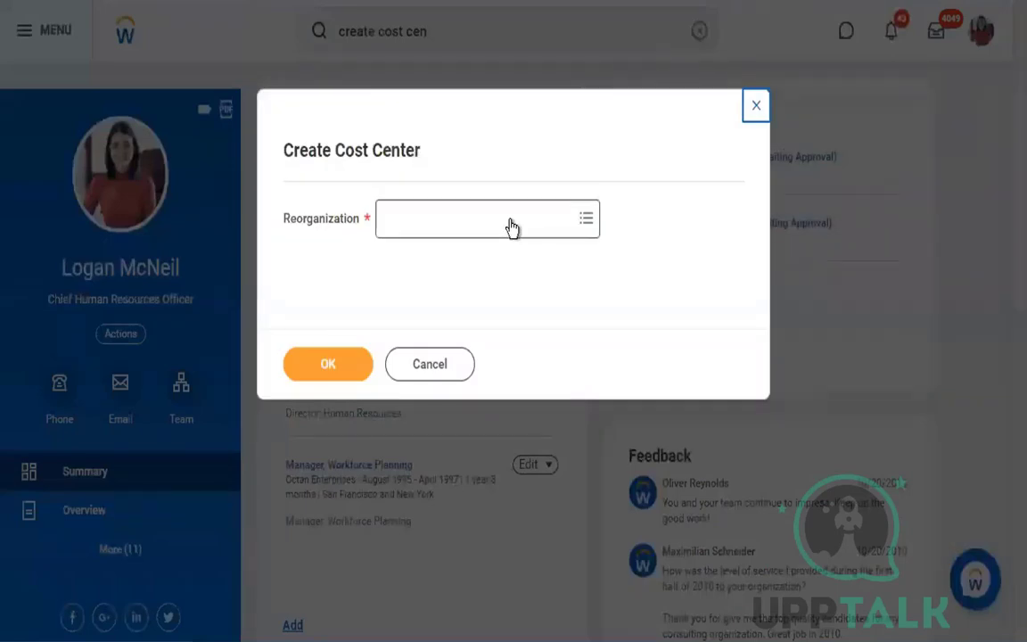
# - Choose the reorganization CF_Batch_09_2022 for the cost center and continue to its creation form
pyautogui.click(510, 222)
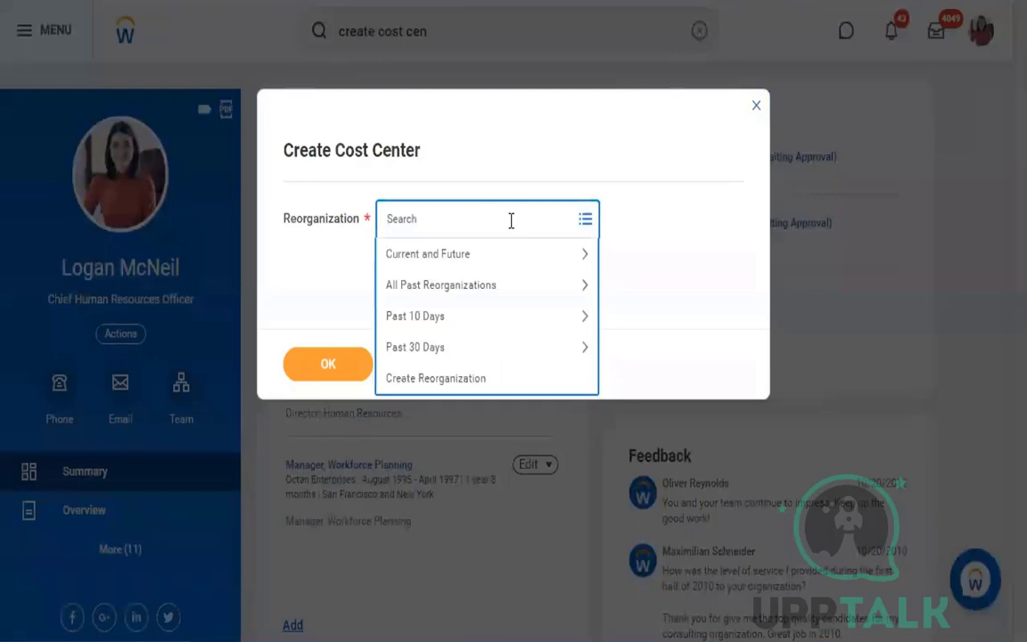
pyautogui.write('cf_batch')
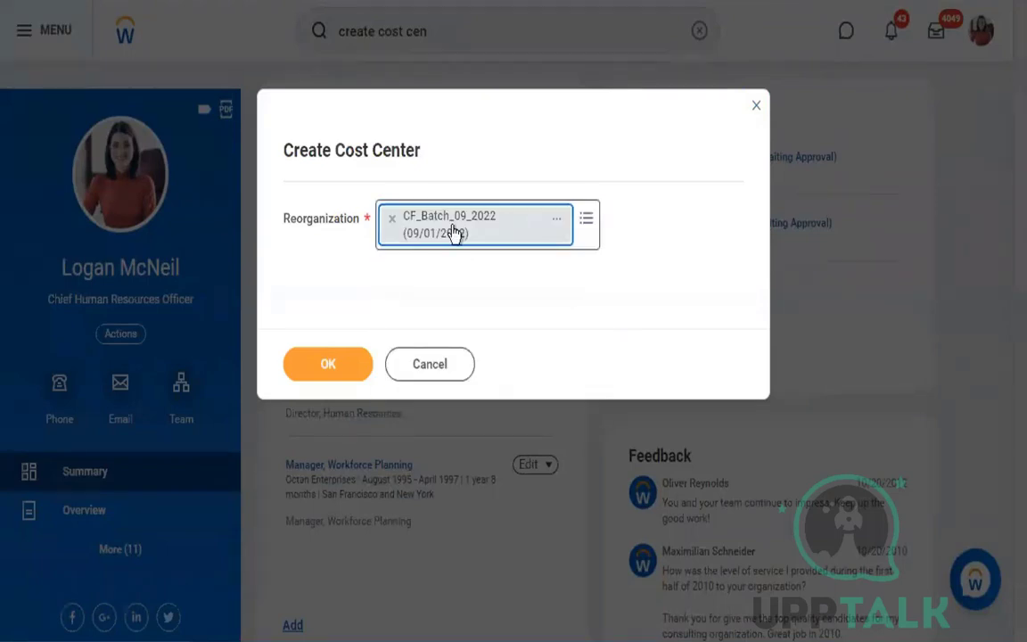
pyautogui.click(334, 354)
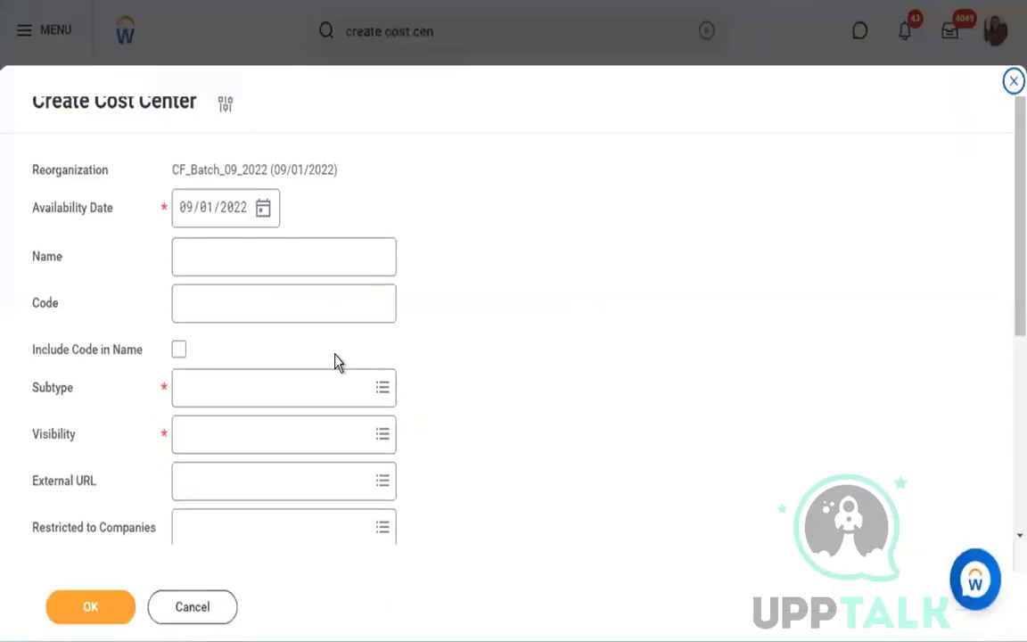
# - Name the cost center "Flexgun CC_1122"
pyautogui.click(238, 250)
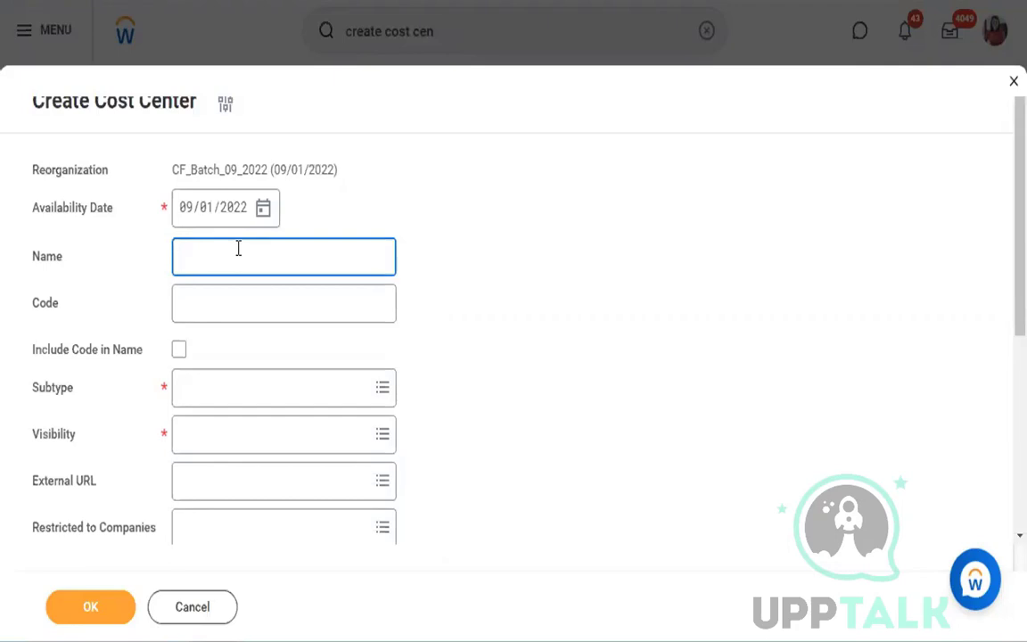
pyautogui.write('Flexgun CC_1122')
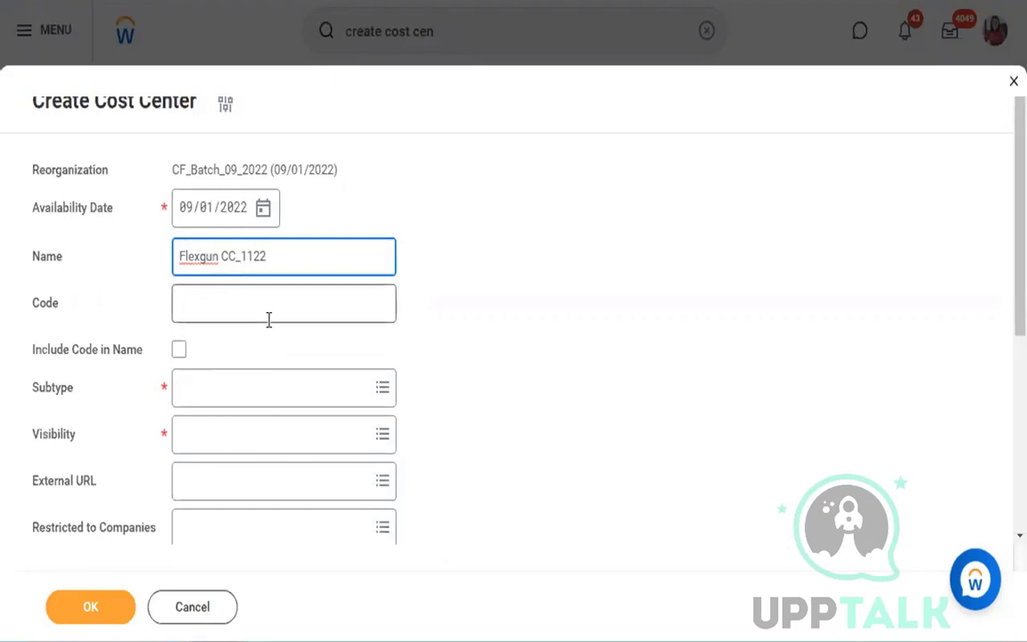
# - Set the cost center's subtype to Cost Center and its visibility to Role Assignees and Members
pyautogui.click(330, 387)
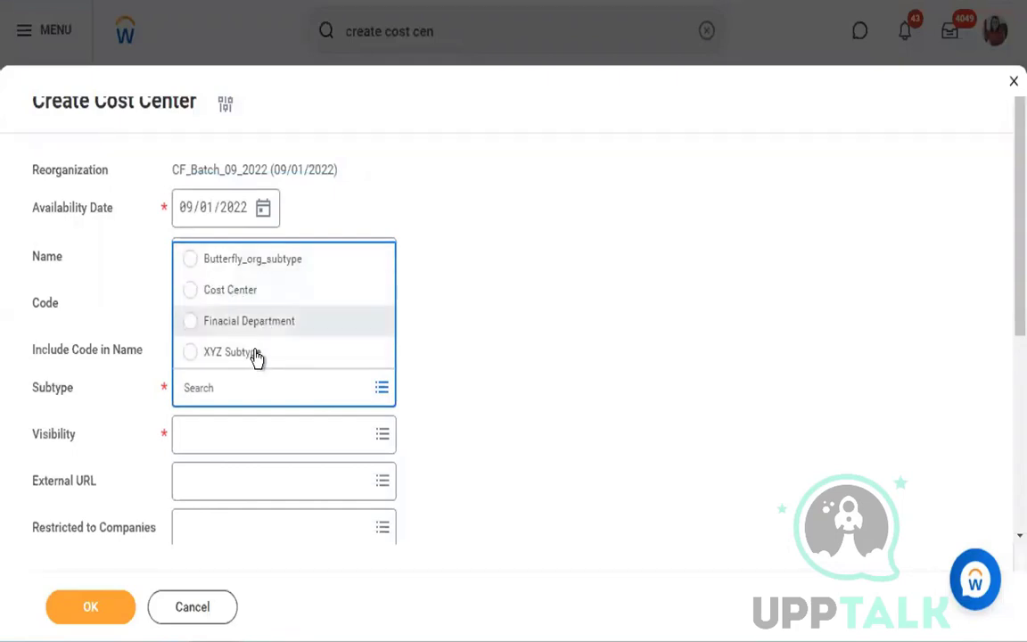
pyautogui.click(242, 291)
pyautogui.click(312, 434)
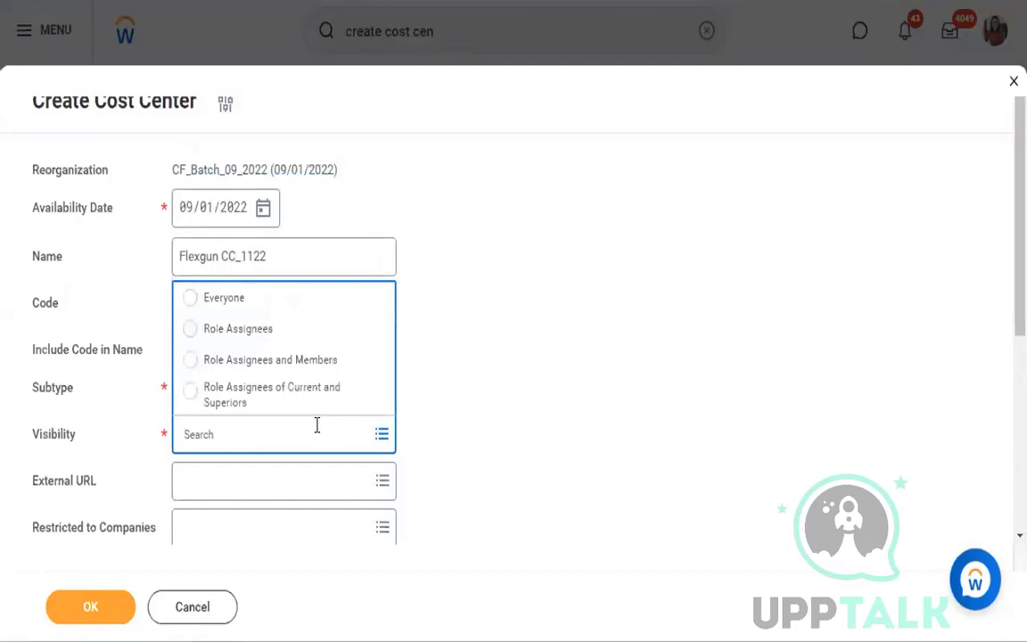
pyautogui.click(266, 360)
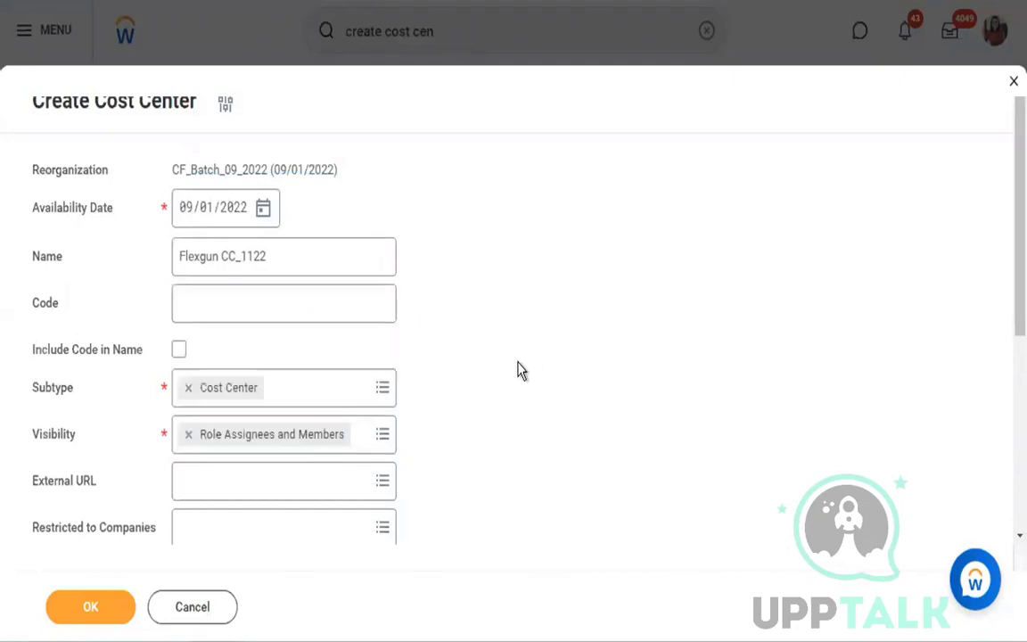
# - Change the cost center's visibility to Role Assignees
pyautogui.scroll(-2, 521, 371)
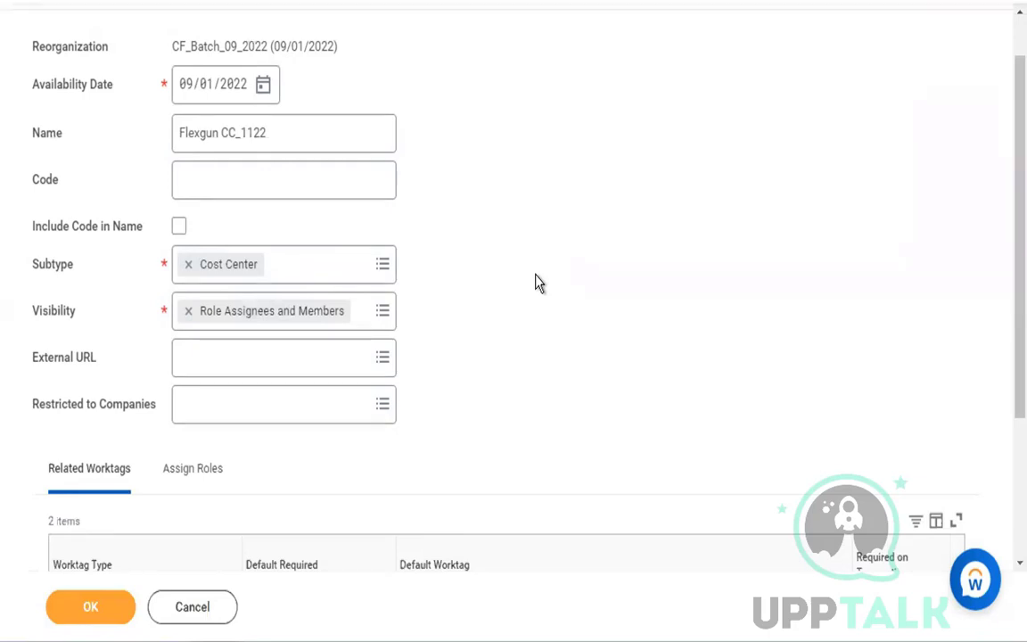
pyautogui.click(381, 312)
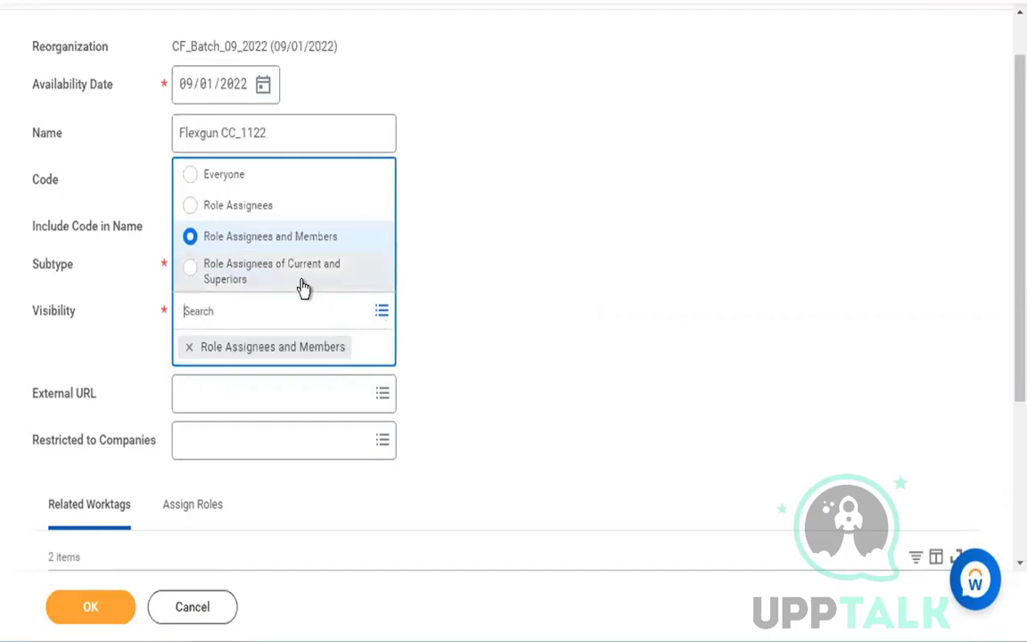
pyautogui.click(259, 205)
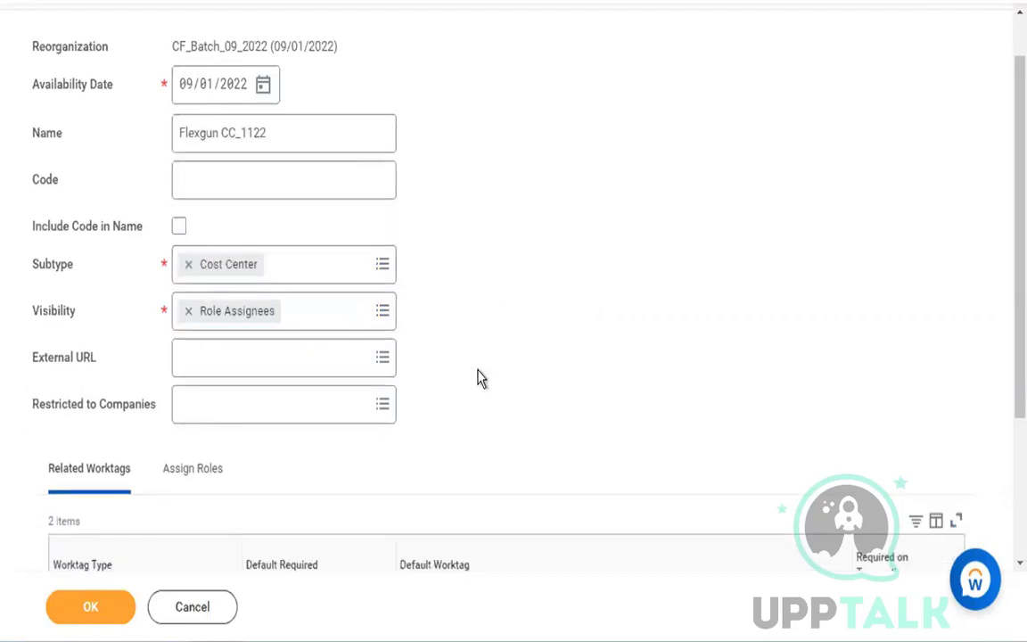
# - Review the cost center's related worktags and role assignments, and submit the cost center
pyautogui.scroll(-1, 477, 378)
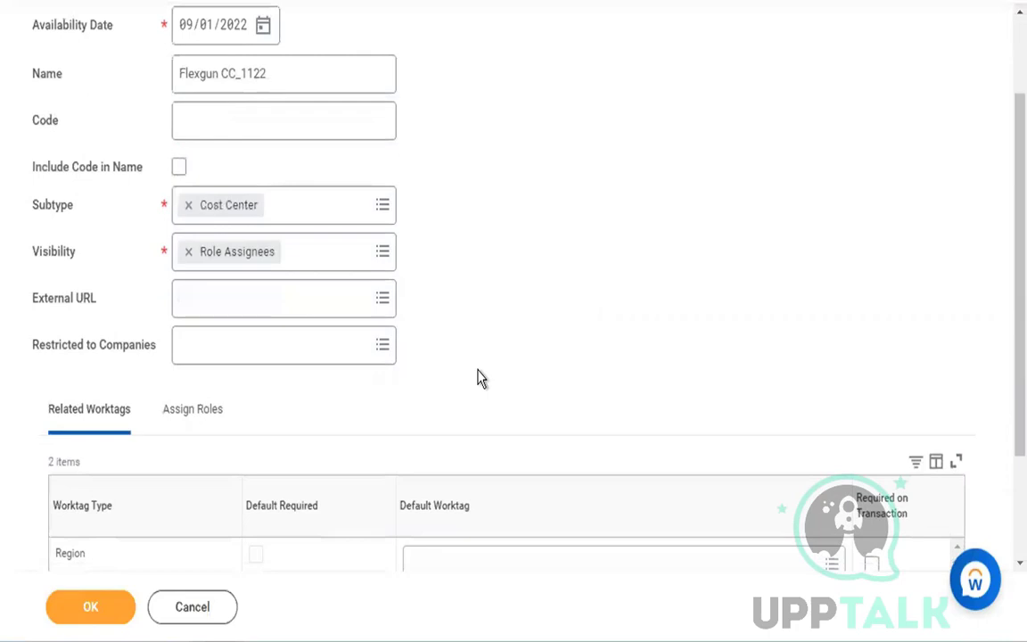
pyautogui.scroll(-2, 477, 378)
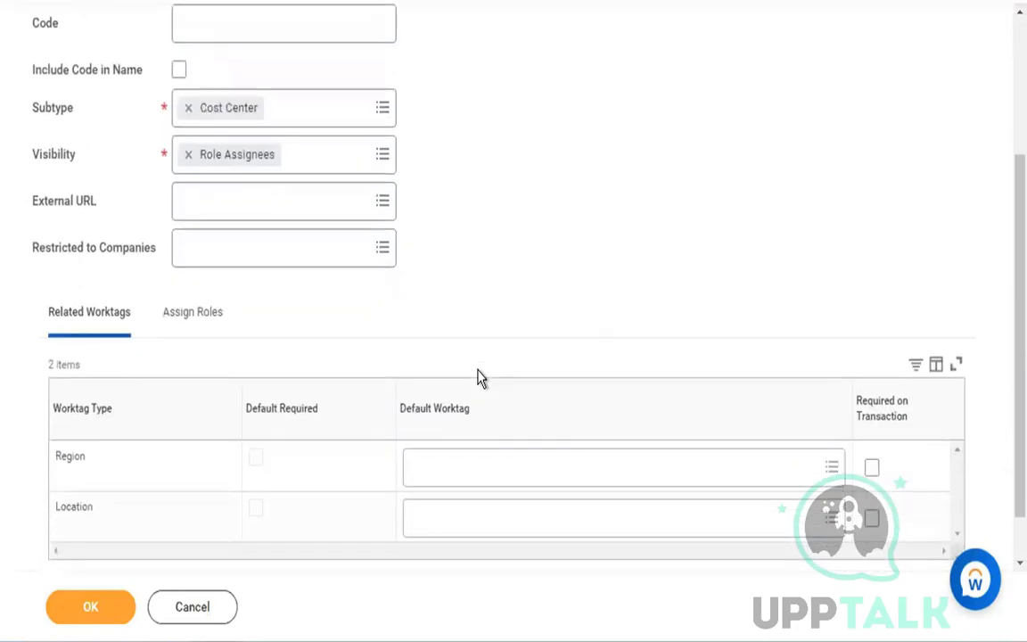
pyautogui.click(194, 326)
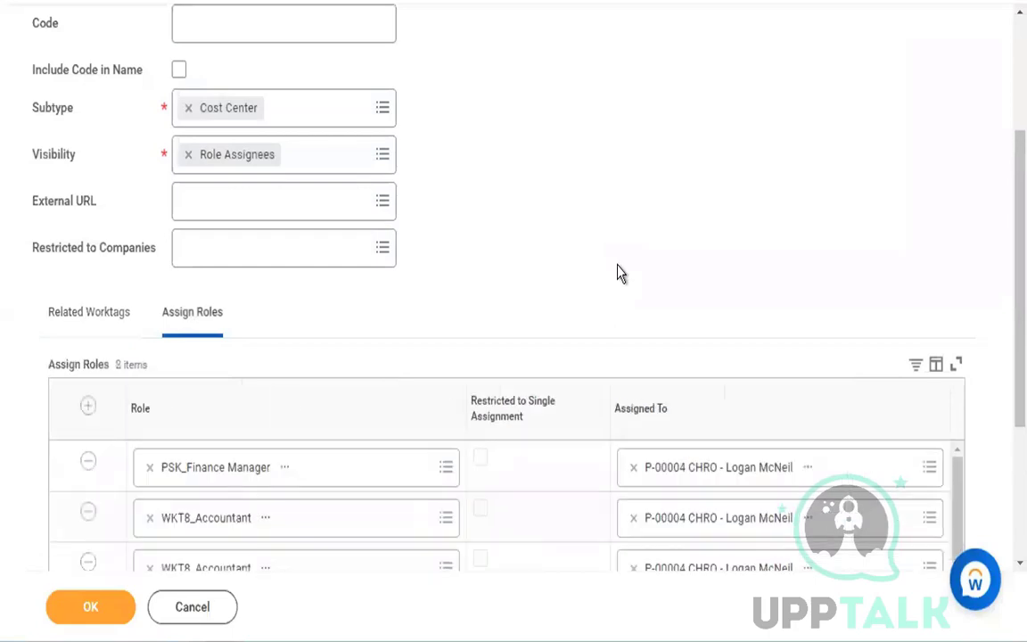
pyautogui.scroll(-4, 621, 273)
pyautogui.scroll(-1, 282, 447)
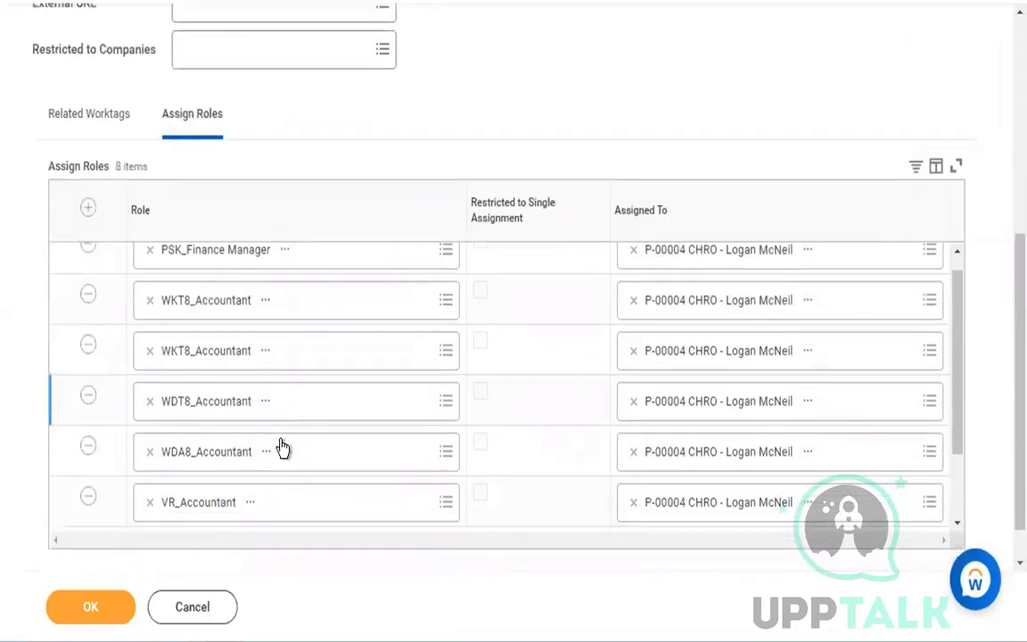
pyautogui.scroll(-1, 282, 446)
pyautogui.scroll(2, 282, 447)
pyautogui.click(78, 107)
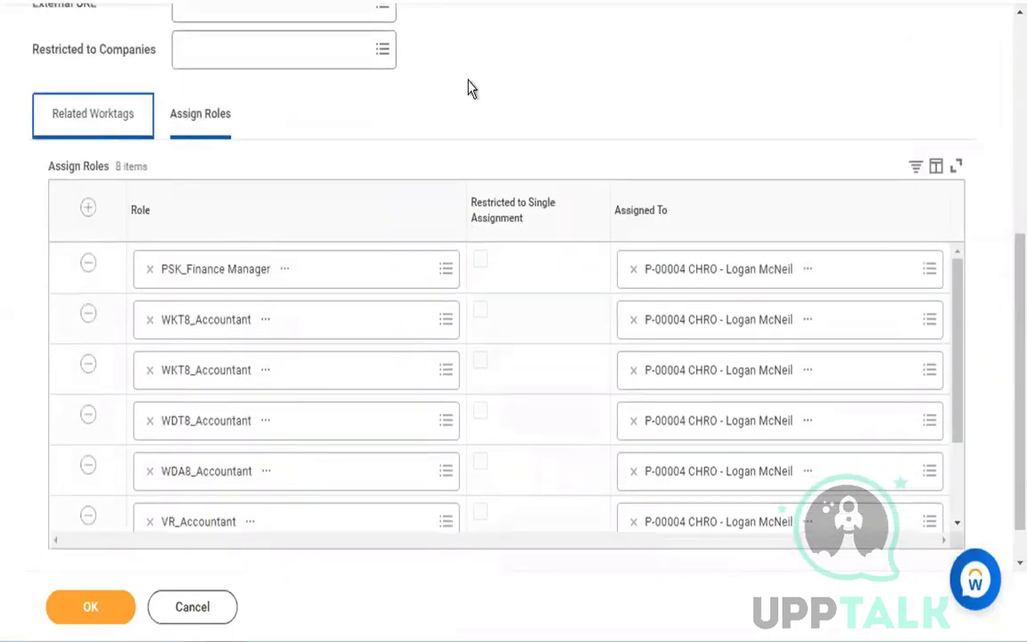
pyautogui.scroll(5, 624, 129)
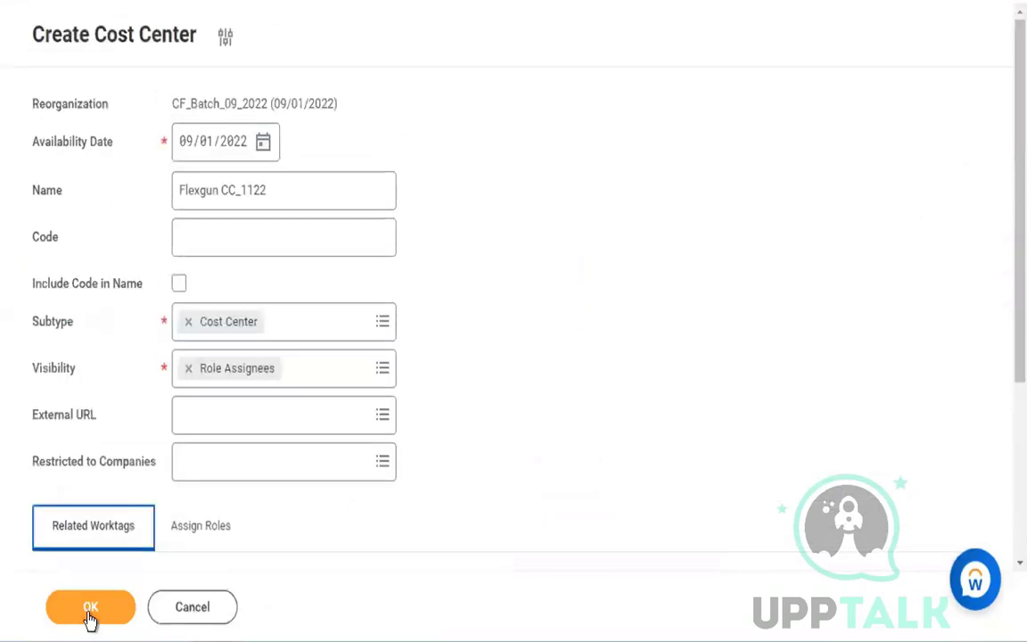
pyautogui.click(89, 613)
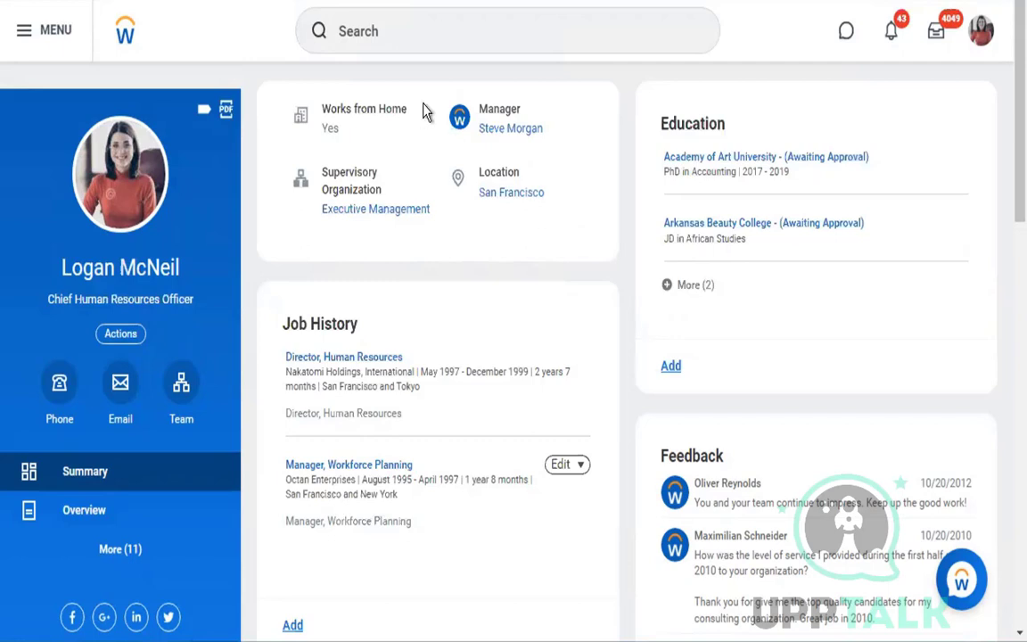
# - Search for "create supervisory" and open the Create Supervisory Organization task
pyautogui.click(392, 41)
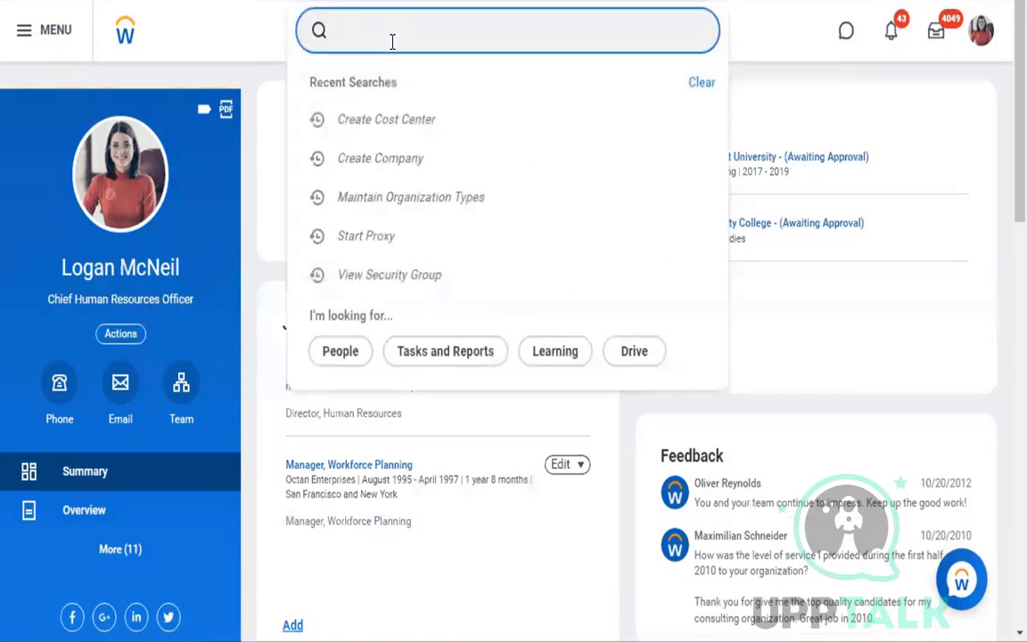
pyautogui.write('create')
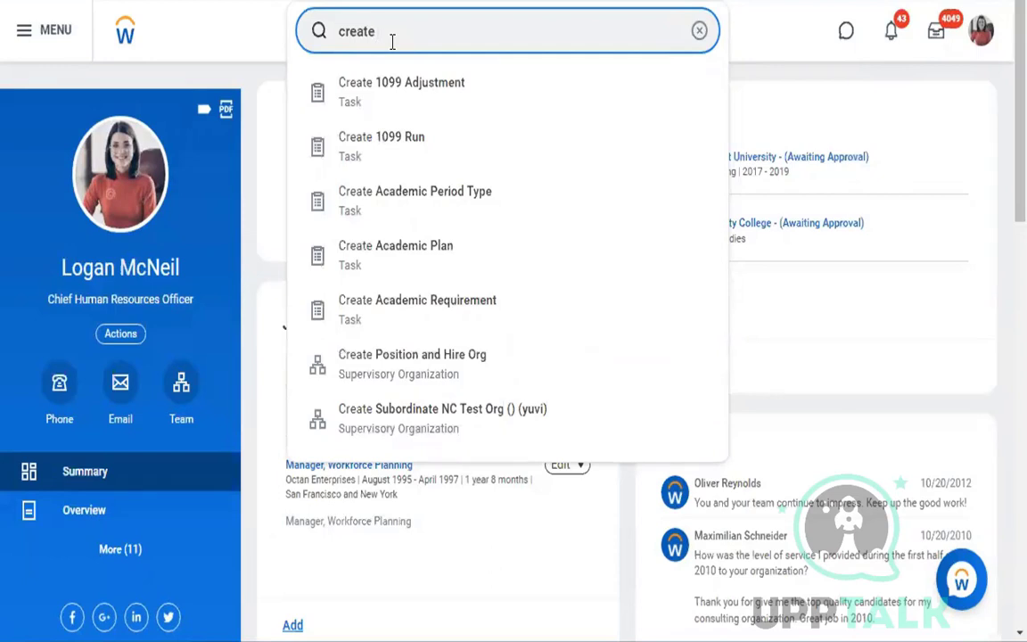
pyautogui.write('supervisory')
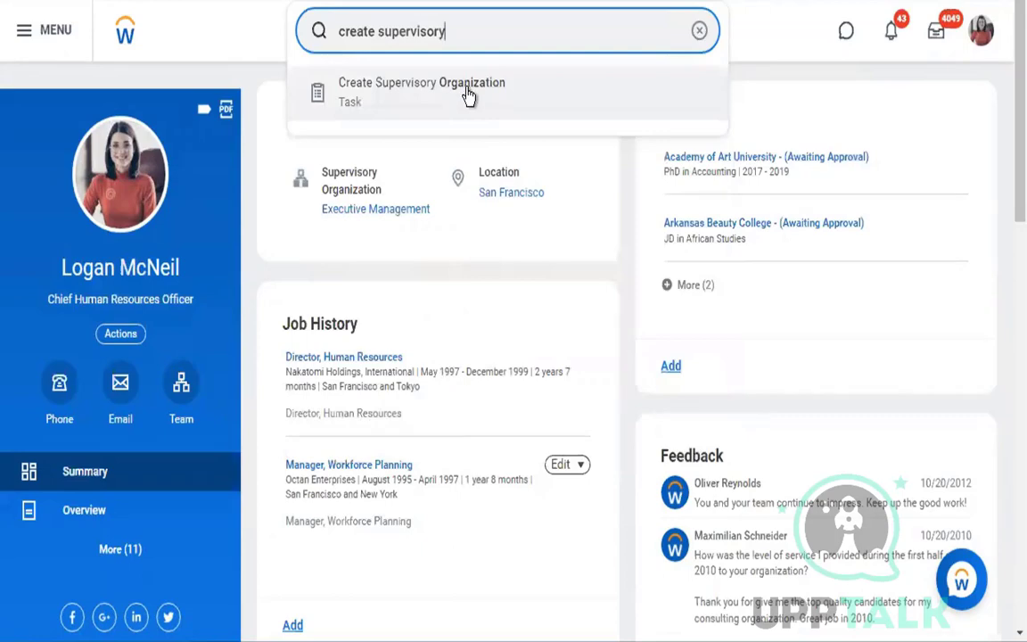
pyautogui.click(468, 96)
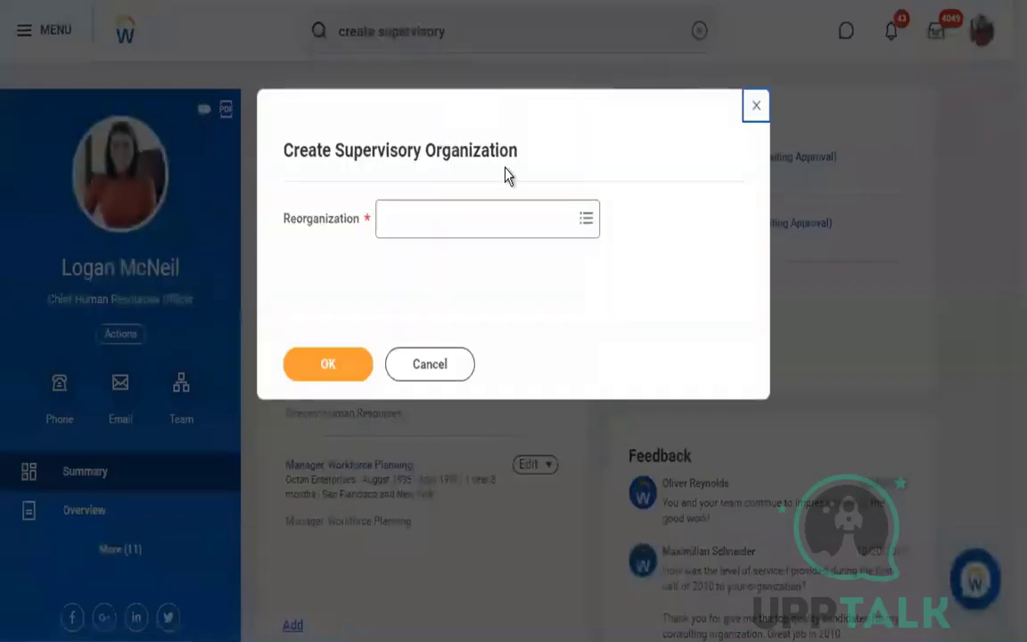
# - Choose the reorganization CF_Batch_09_2022 for the supervisory organization and continue to its creation form
pyautogui.click(524, 223)
pyautogui.write('cf_batc')
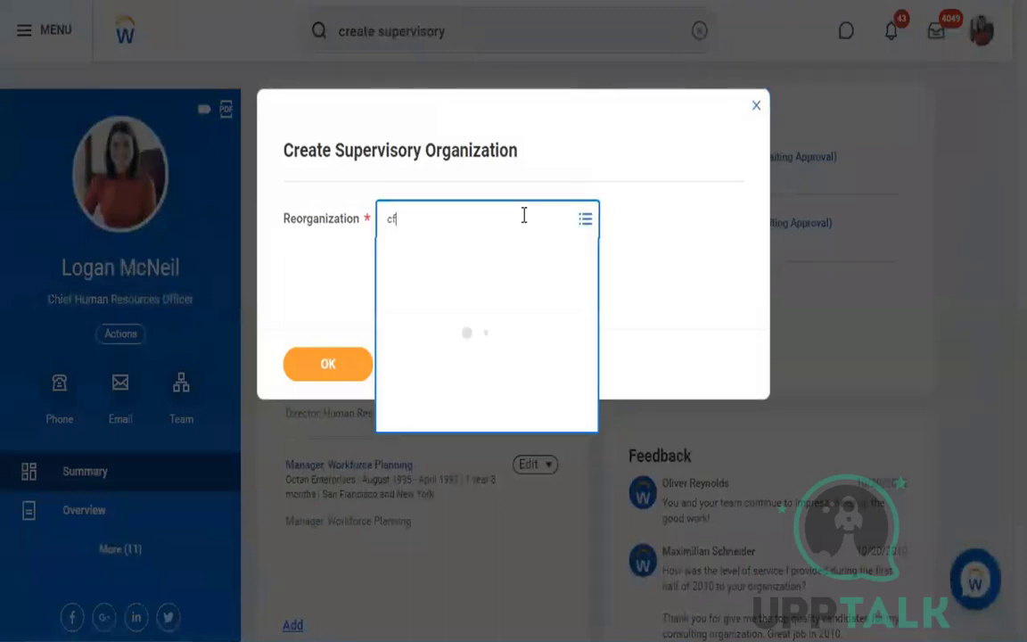
pyautogui.write('h')
pyautogui.press('Return')
pyautogui.click(354, 361)
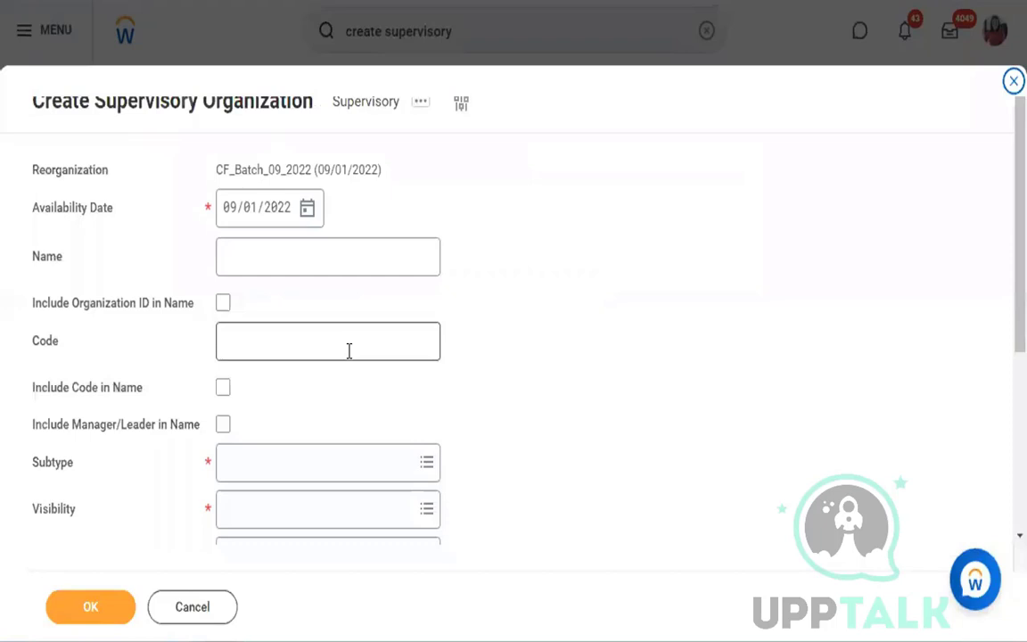
# - Name the supervisory organization "Flexgun Level - 0" and enable including the manager/leader in the name
pyautogui.click(342, 262)
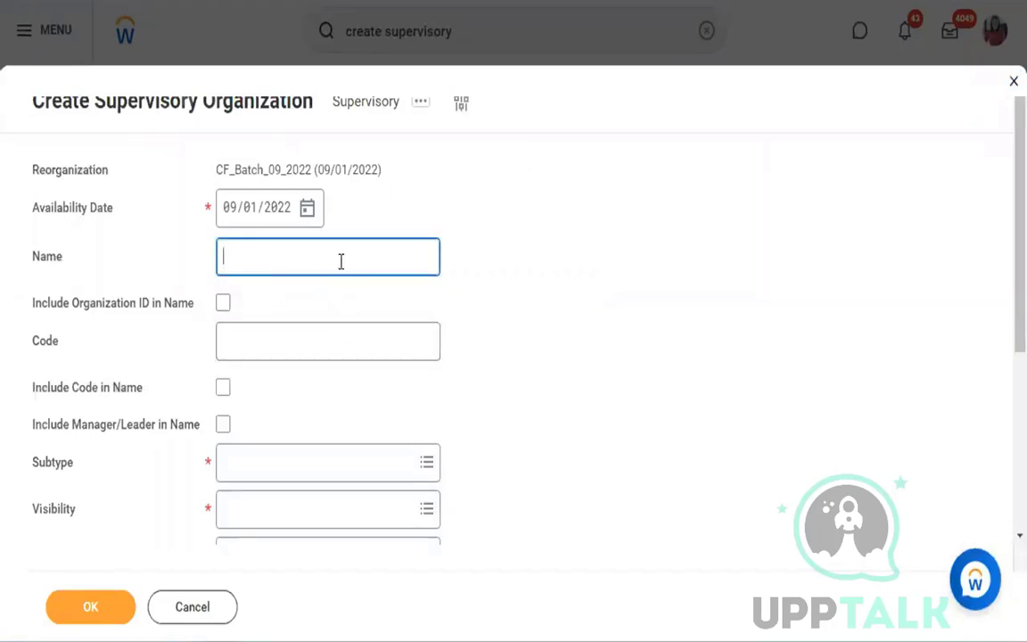
pyautogui.write('Flexgun Level ')
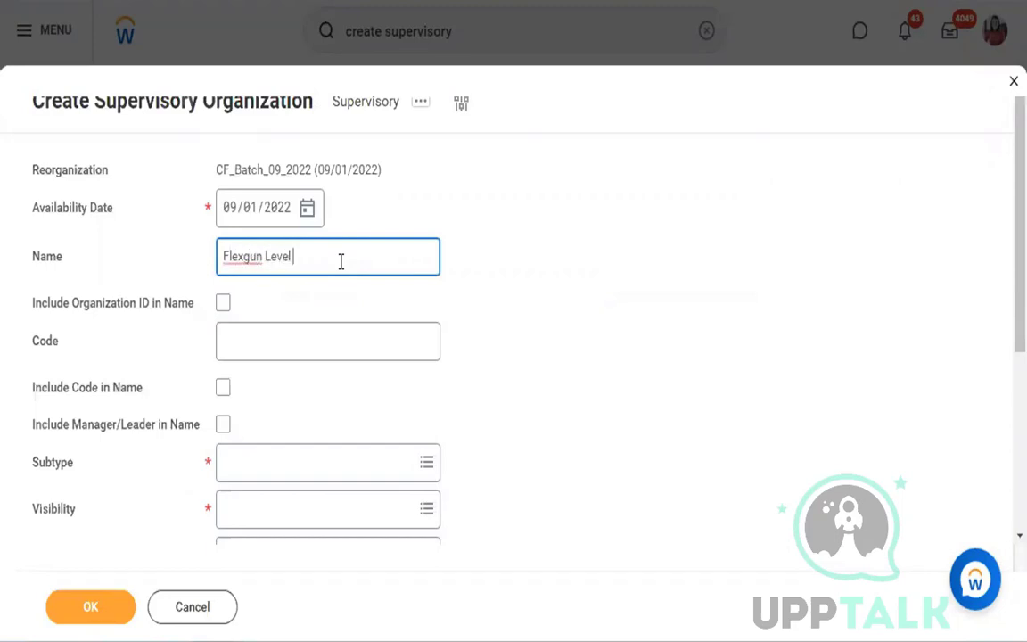
pyautogui.write('- 0')
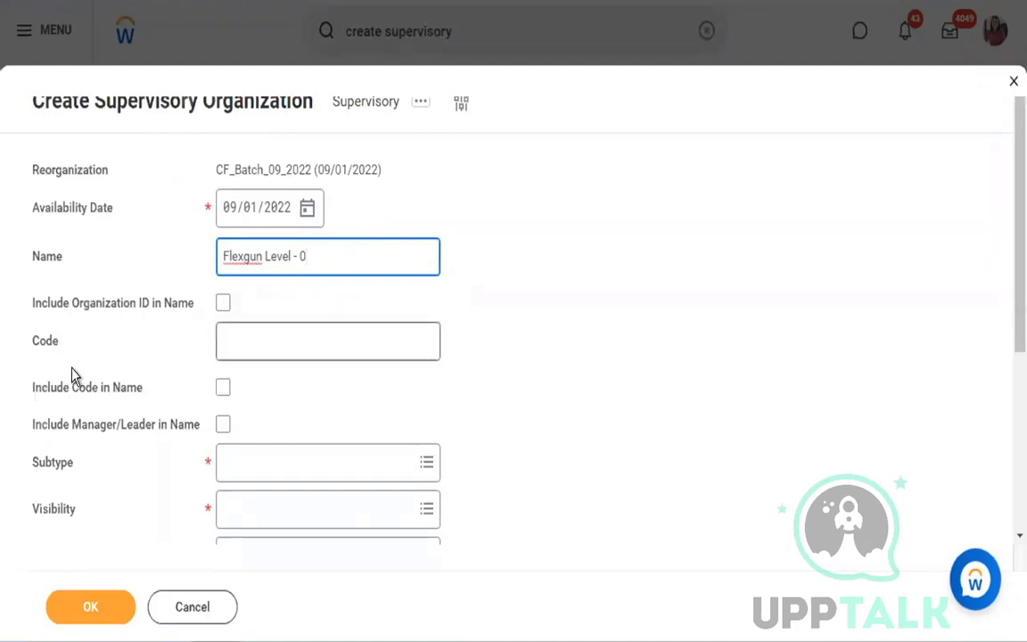
pyautogui.click(223, 425)
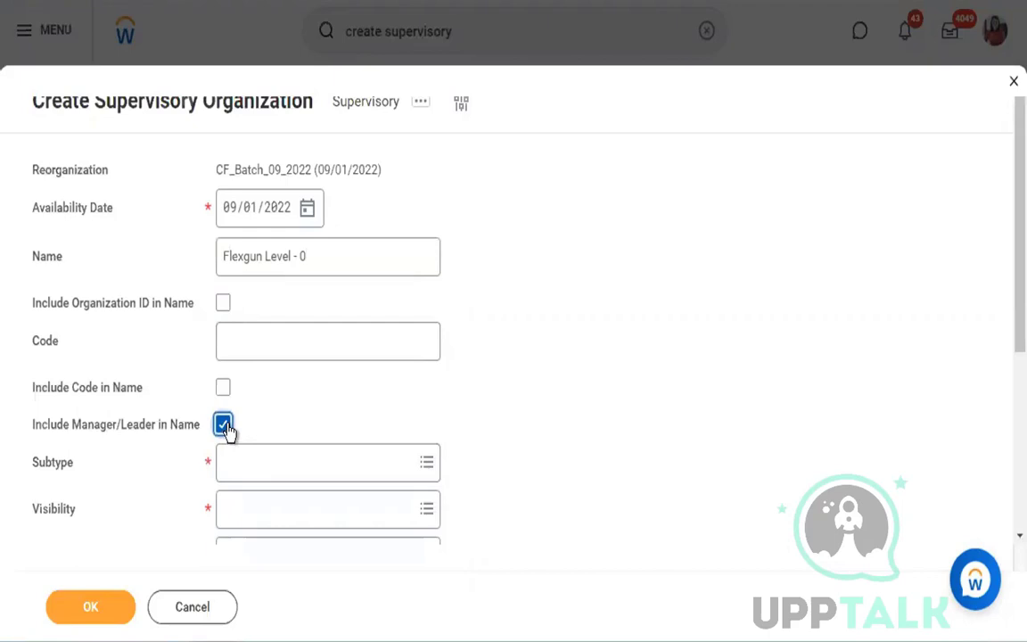
pyautogui.click(331, 260)
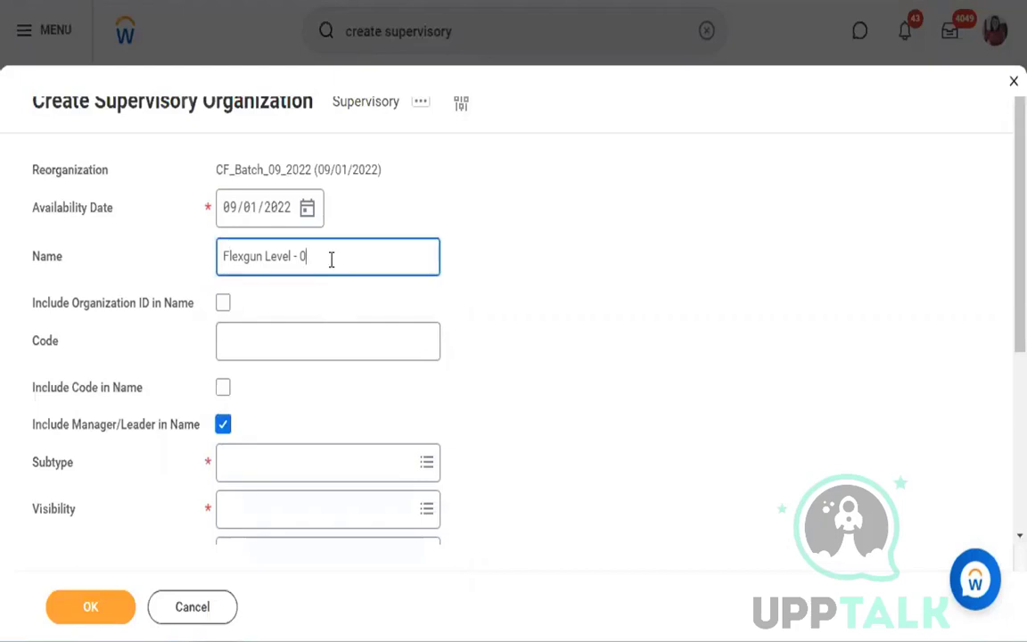
pyautogui.write('()')
pyautogui.press('BackSpace')
pyautogui.press('BackSpace')
# - Set the supervisory organization's subtype to Department and its visibility to Everyone
pyautogui.moveTo(168, 427)
pyautogui.click(369, 464)
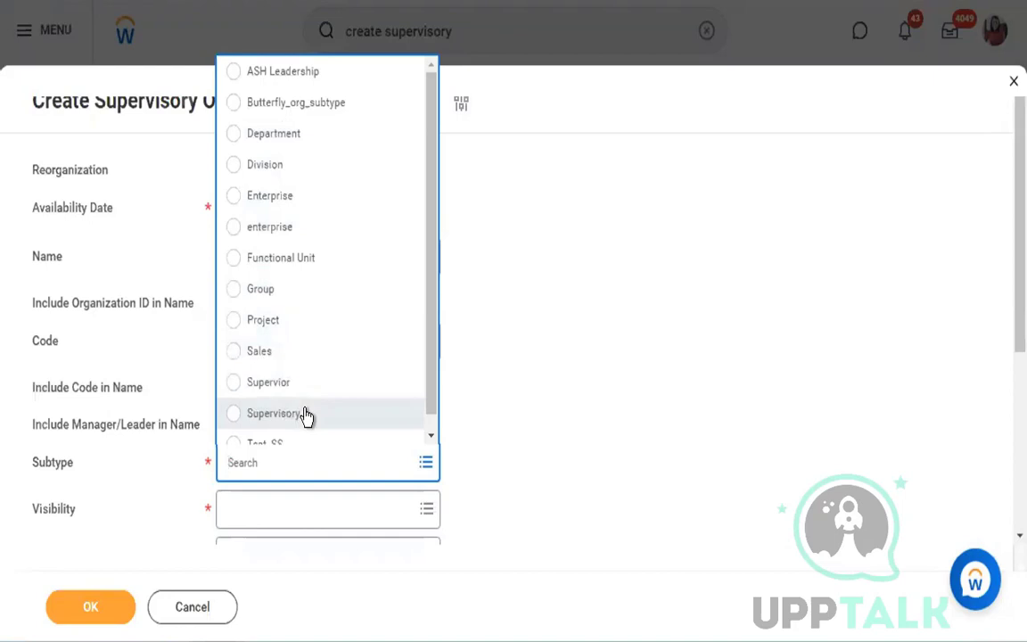
pyautogui.click(318, 142)
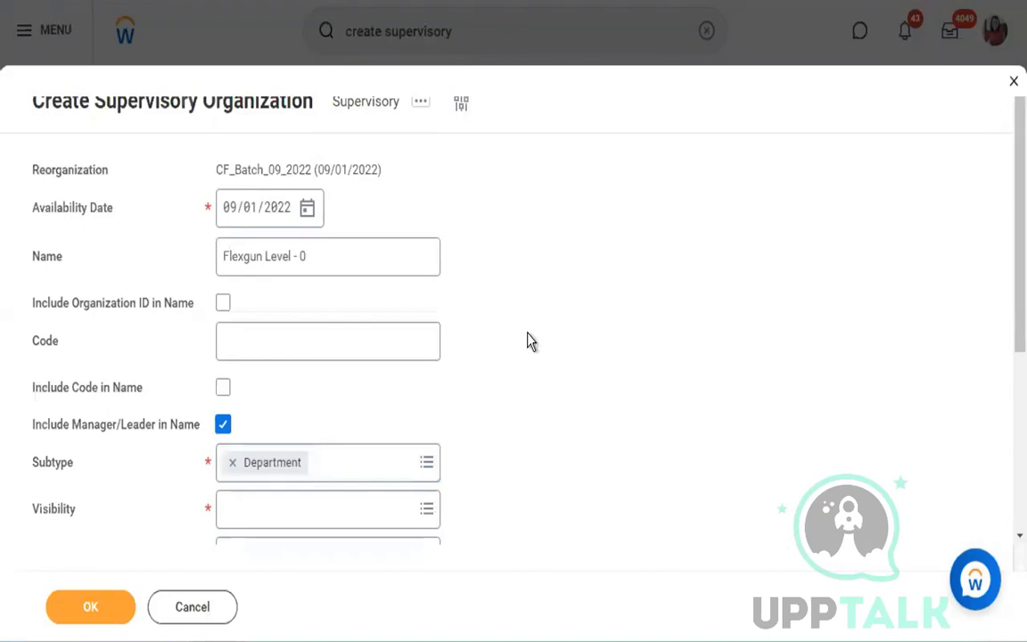
pyautogui.scroll(-2, 527, 341)
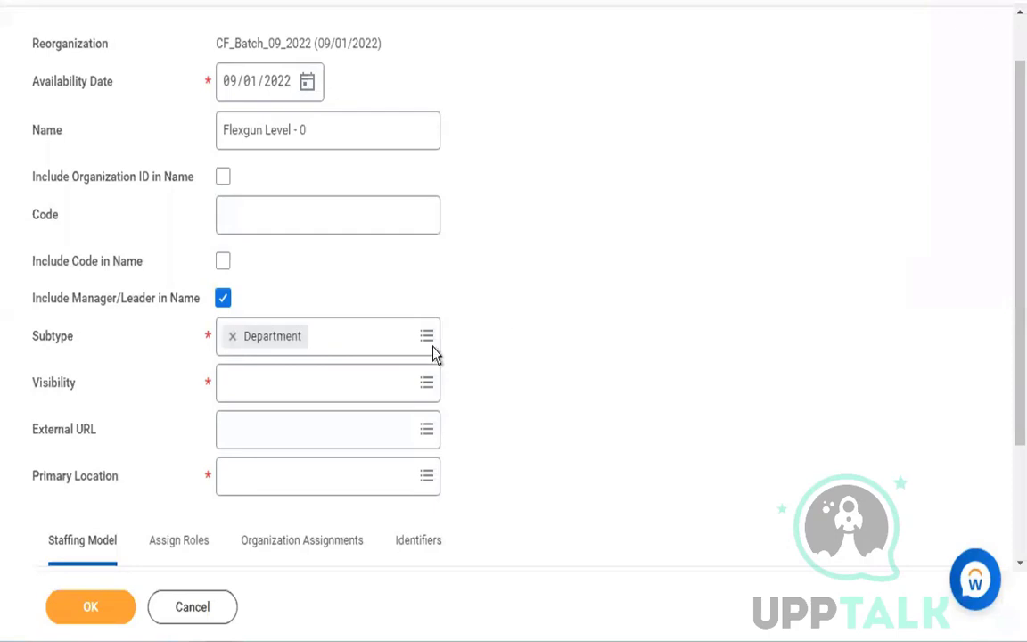
pyautogui.click(369, 376)
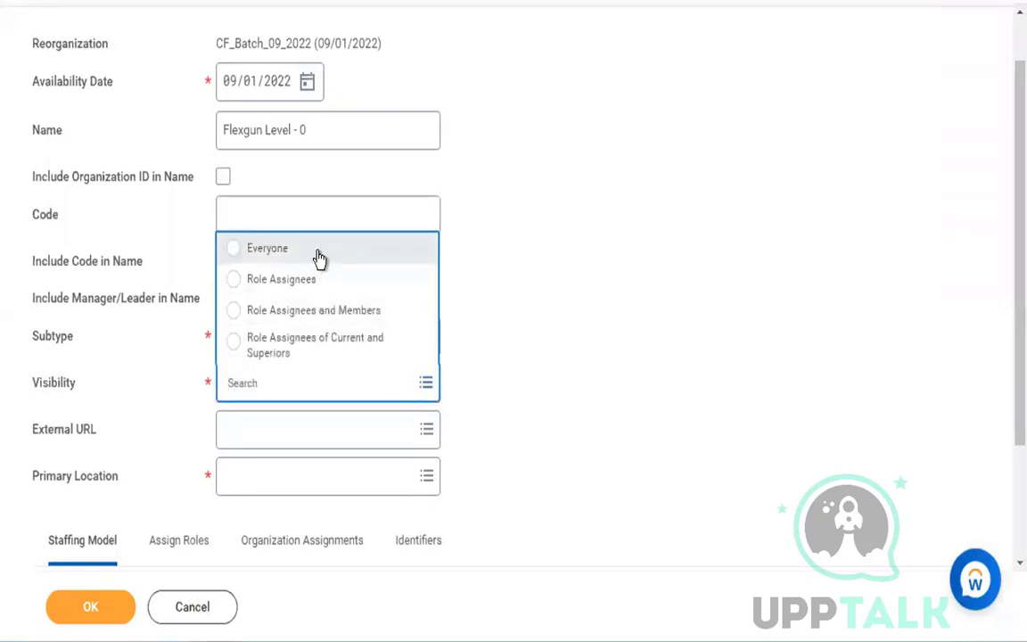
pyautogui.click(319, 255)
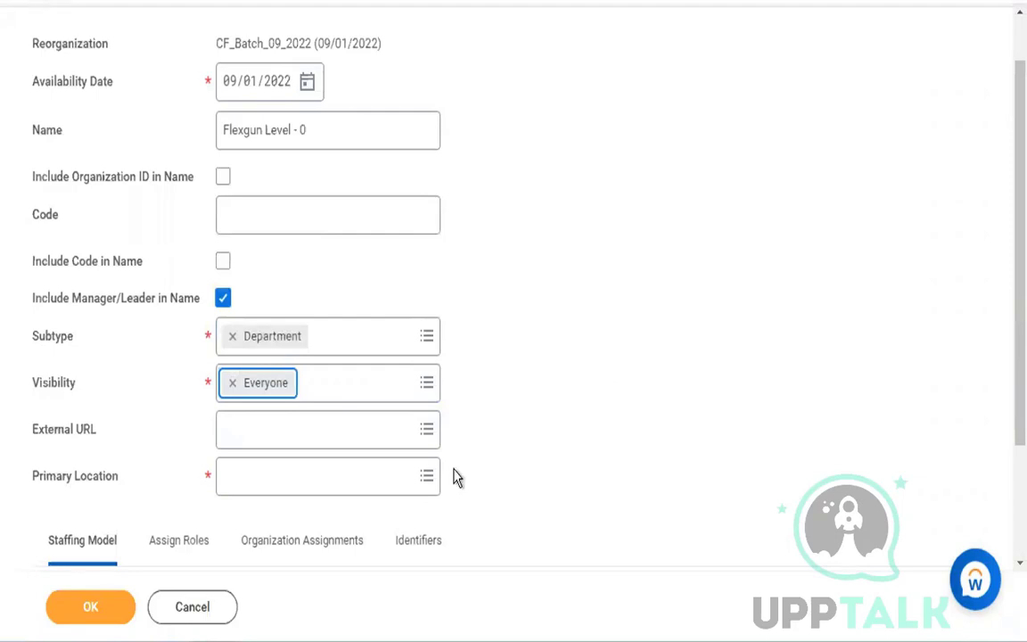
# - Search the primary locations for "san fran", check a "San francisco" entry's location details, and select it
pyautogui.click(378, 477)
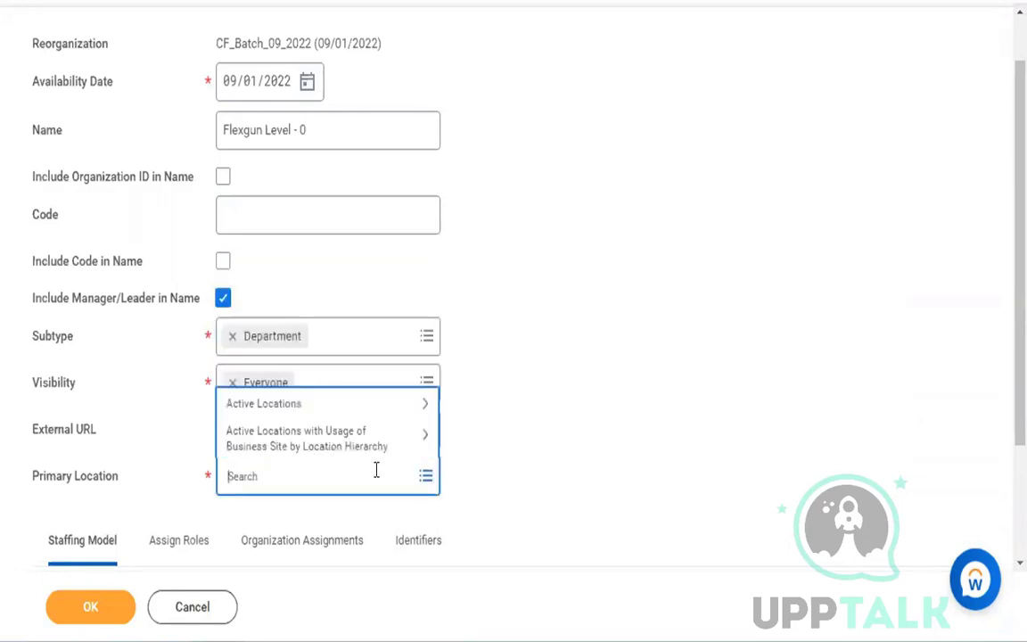
pyautogui.write('san fran')
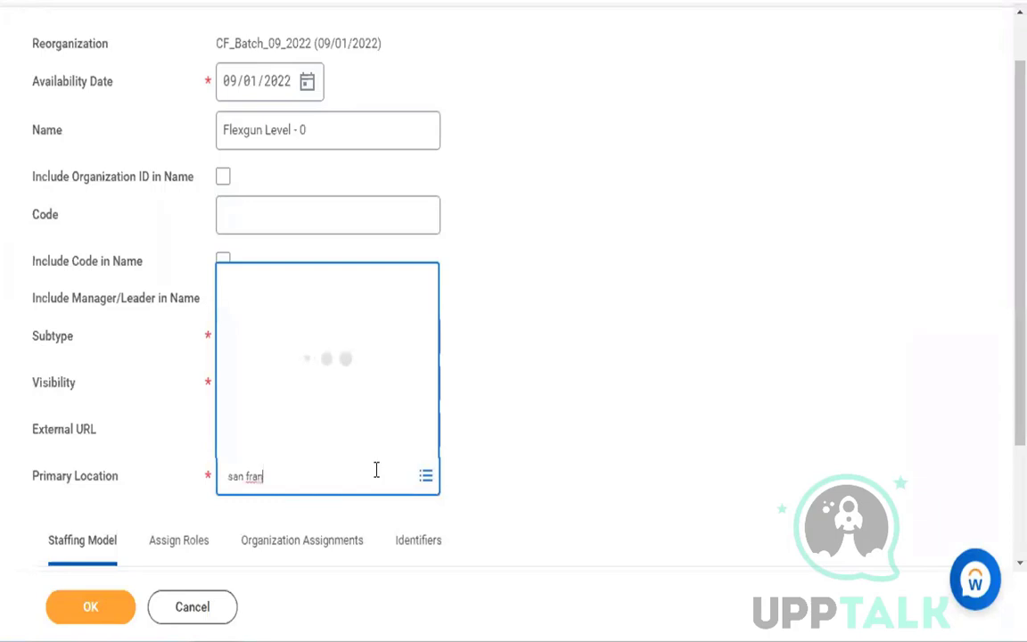
pyautogui.press('Return')
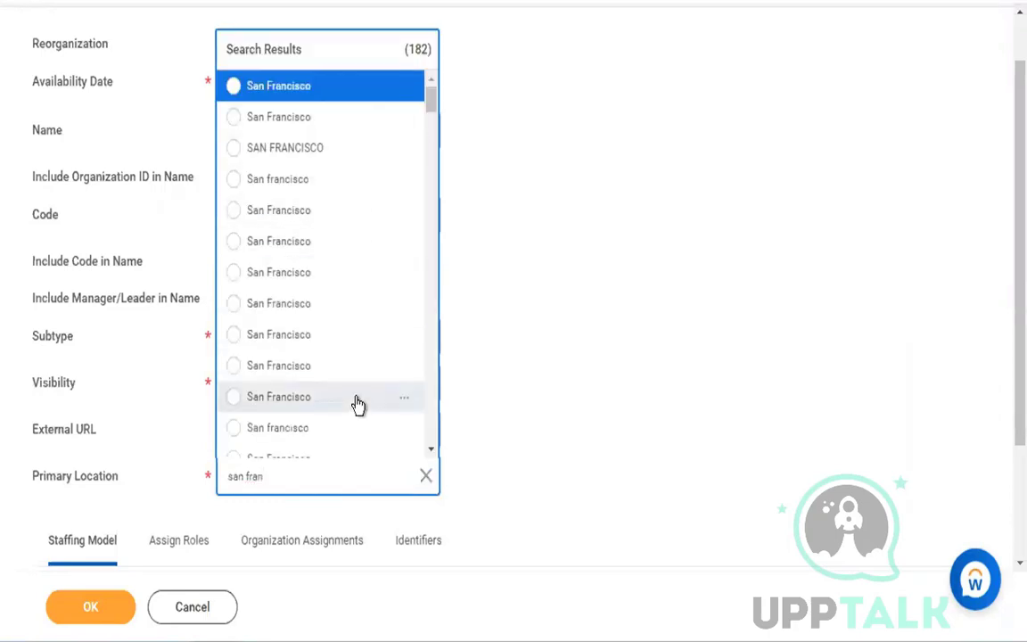
pyautogui.scroll(-3, 356, 407)
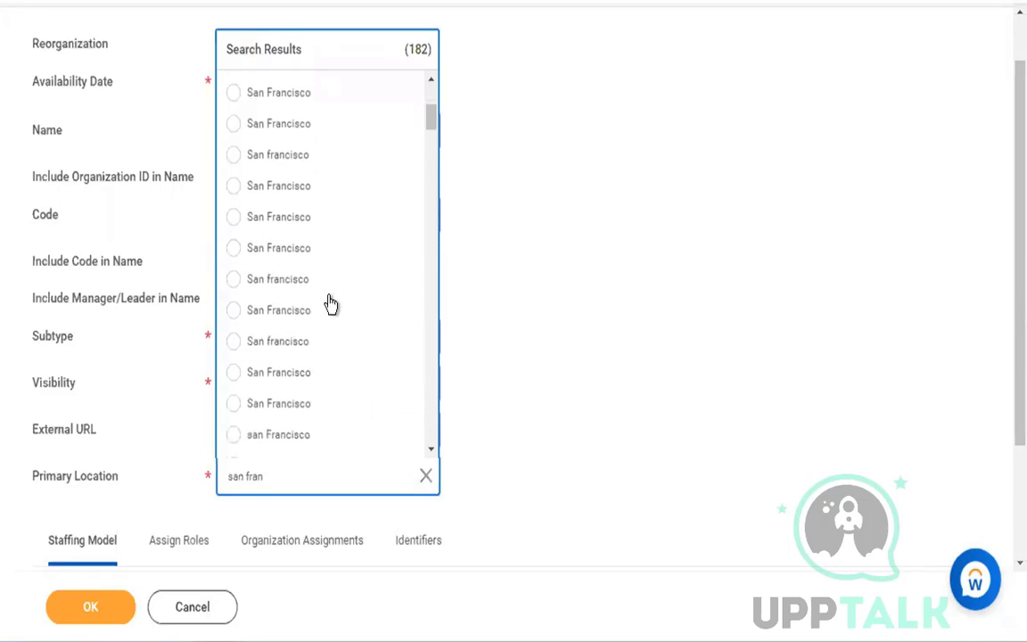
pyautogui.click(405, 282)
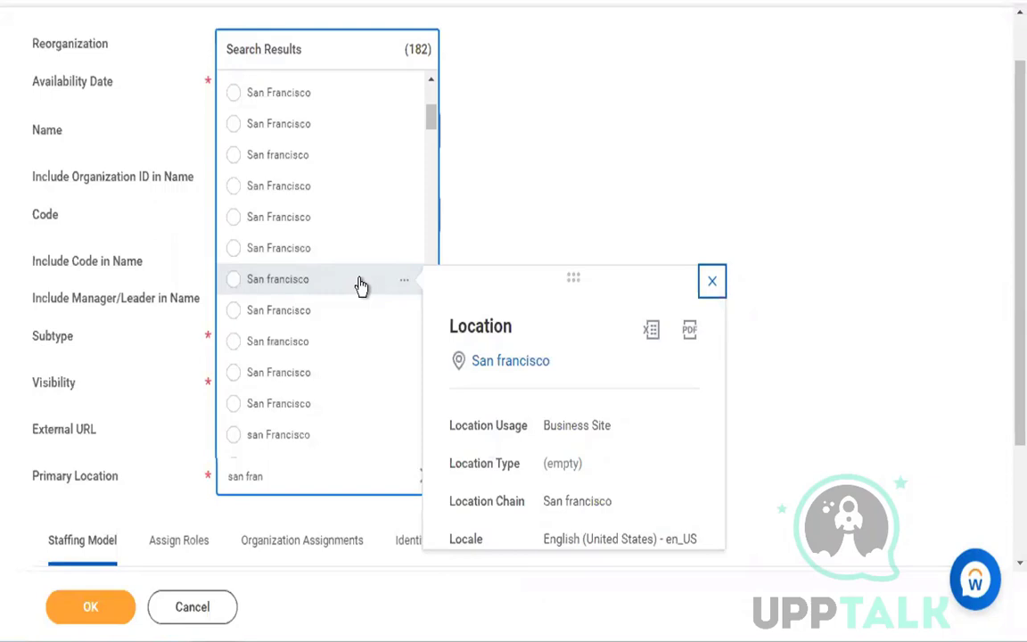
pyautogui.click(360, 285)
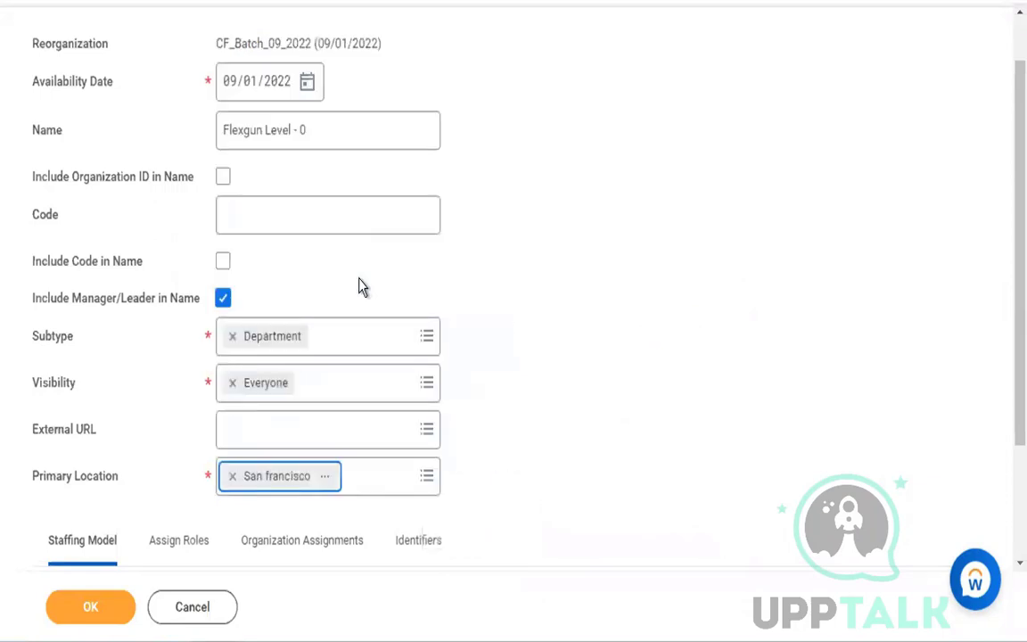
# - Search for "san fran" again and replace the primary location with the San Francisco site in the Band US location hierarchy
pyautogui.click(416, 487)
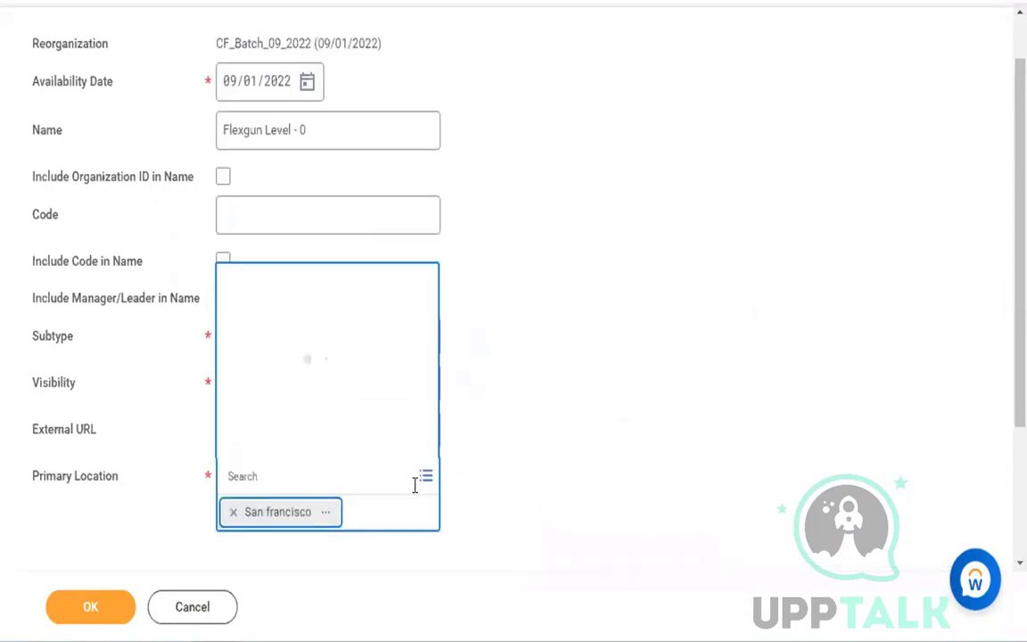
pyautogui.click(578, 396)
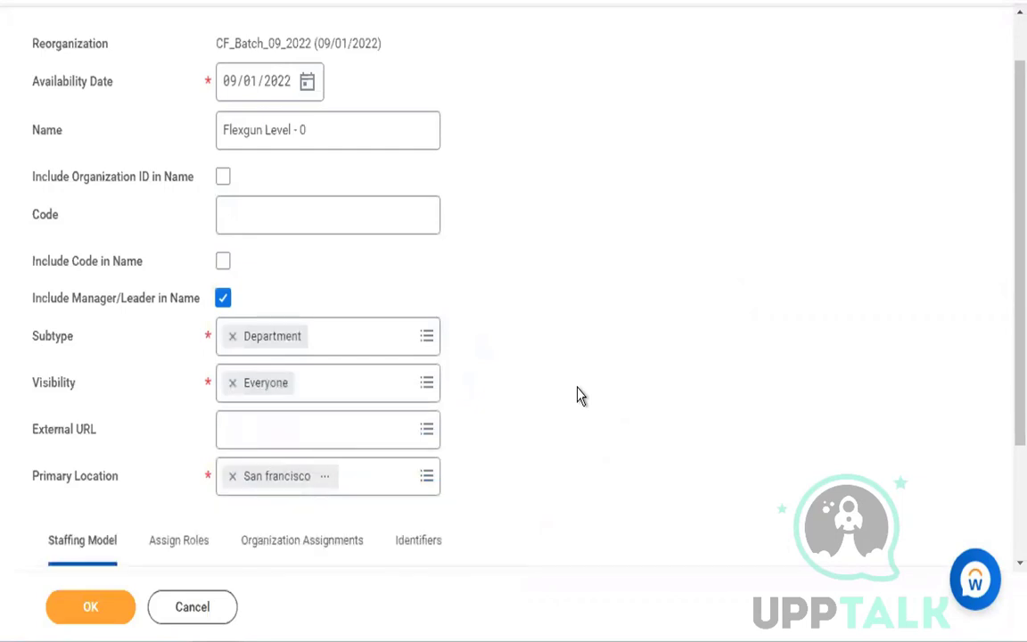
pyautogui.click(400, 479)
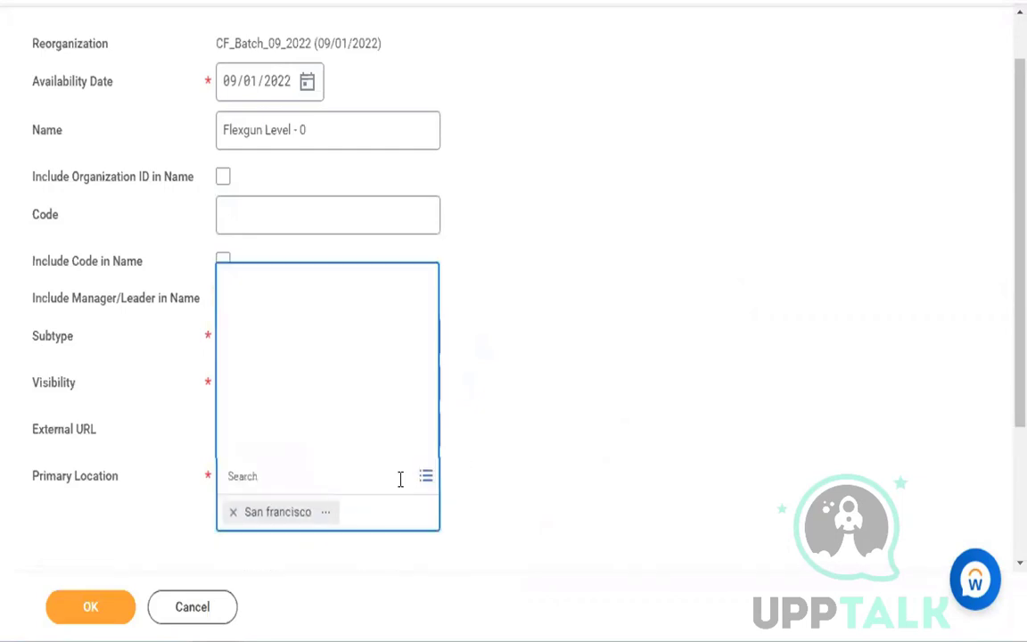
pyautogui.write('san')
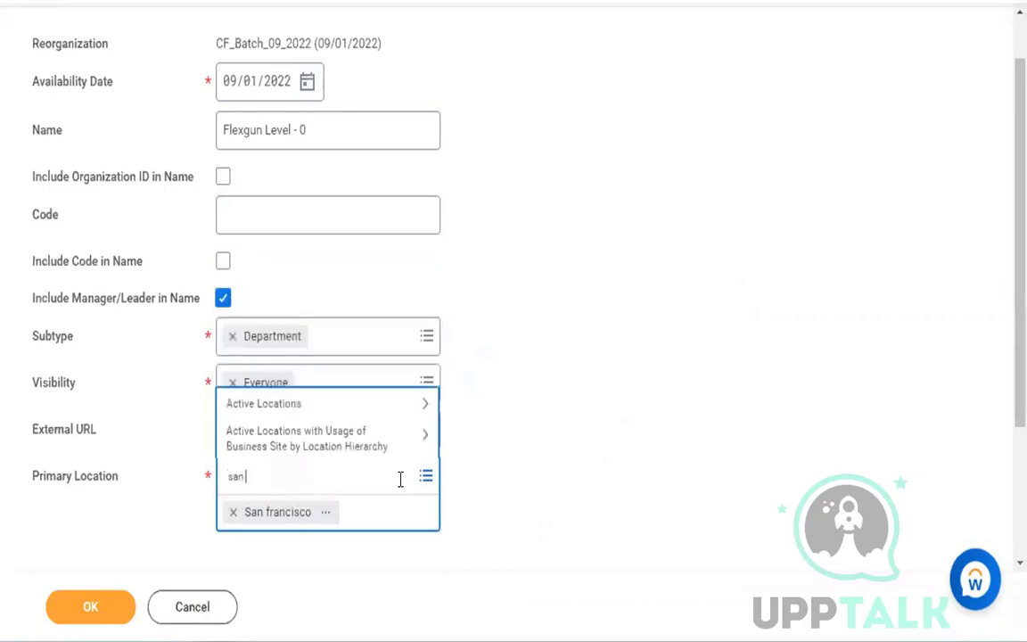
pyautogui.write(' fran')
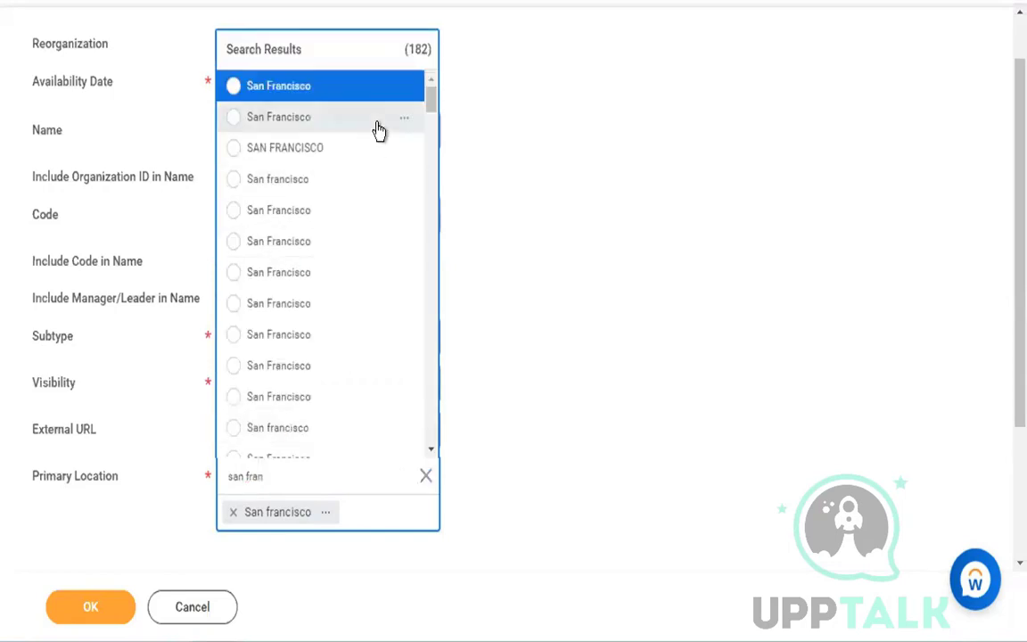
pyautogui.click(403, 242)
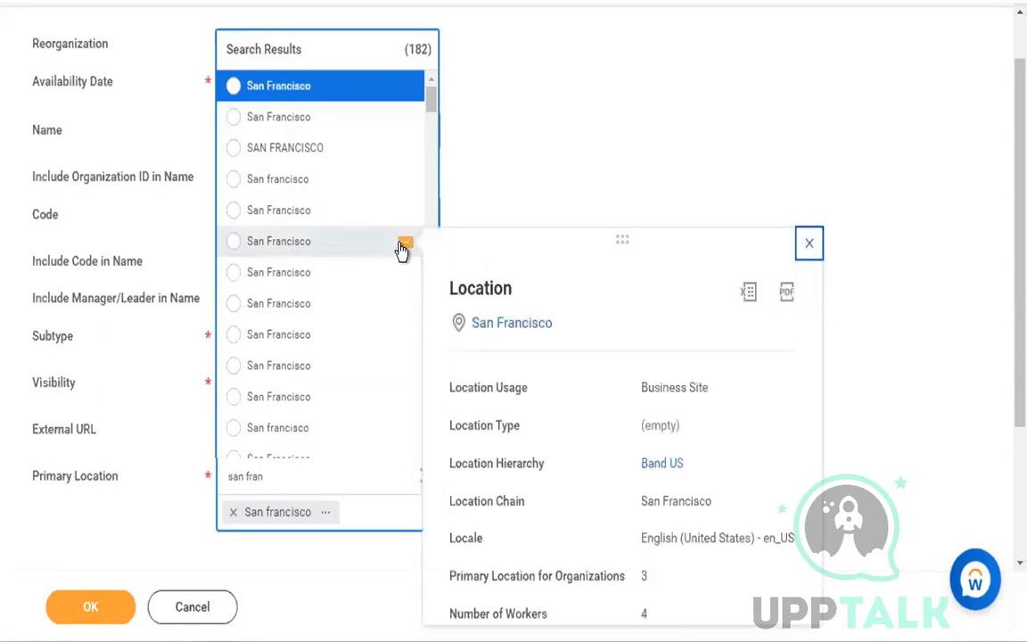
pyautogui.click(346, 251)
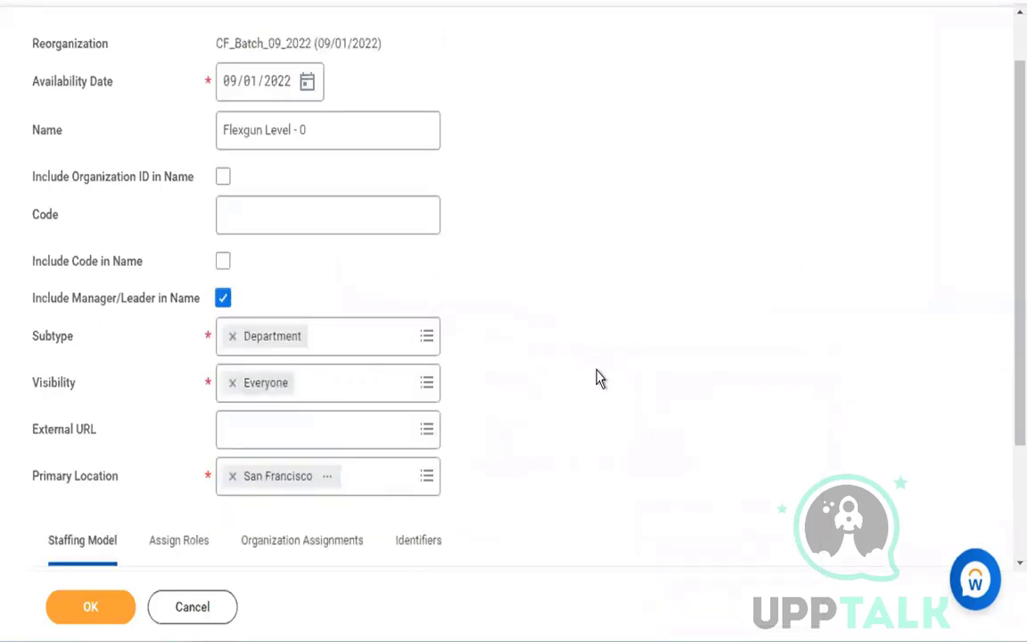
# - Set the organization's staffing model to Position Management Enabled
pyautogui.scroll(-1, 599, 378)
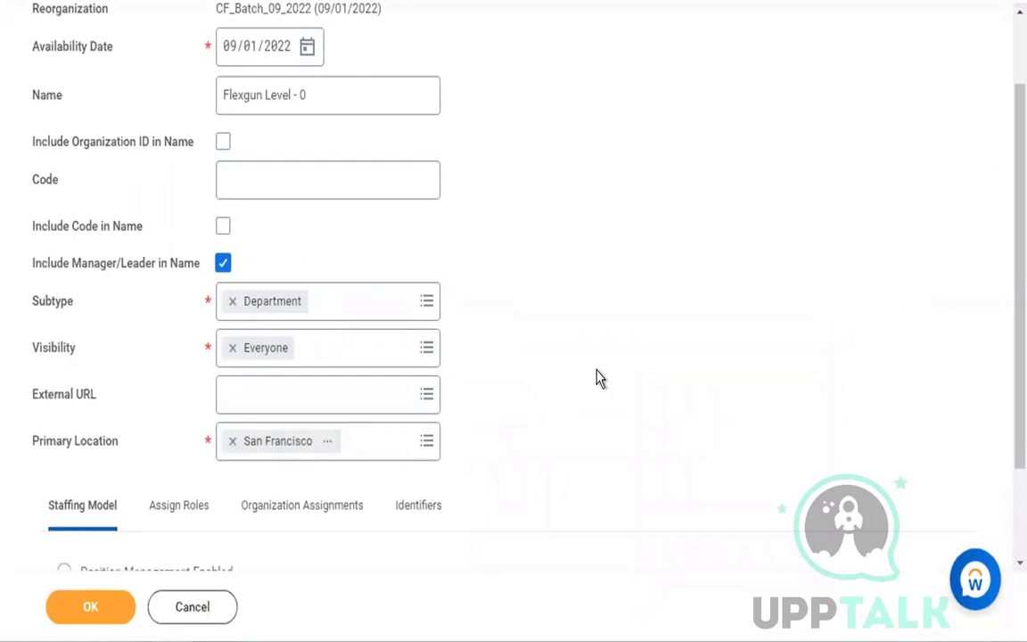
pyautogui.scroll(-3, 599, 378)
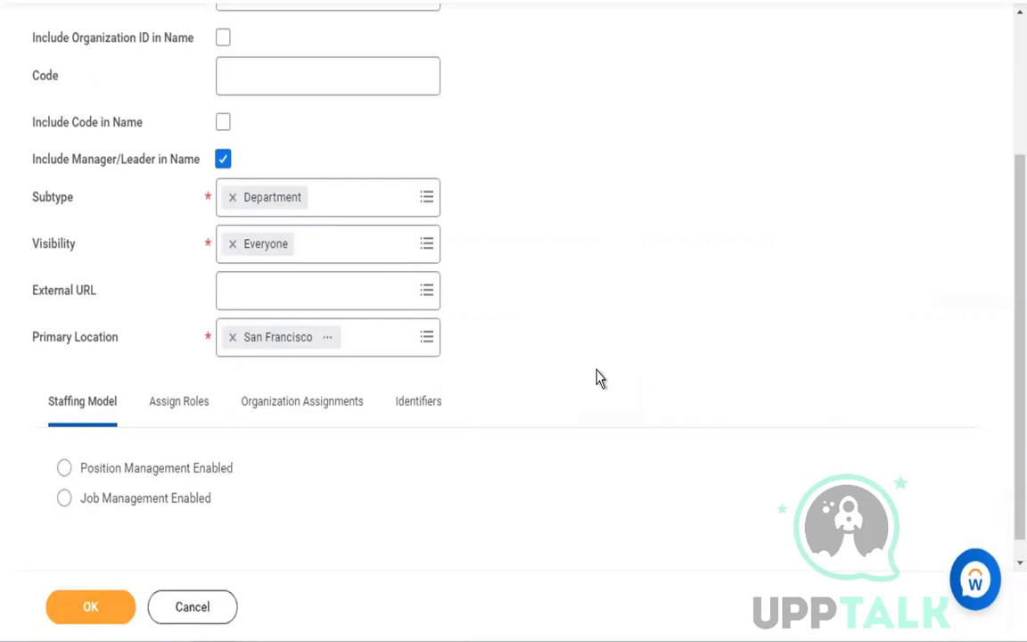
pyautogui.moveTo(53, 408); pyautogui.dragTo(125, 408)
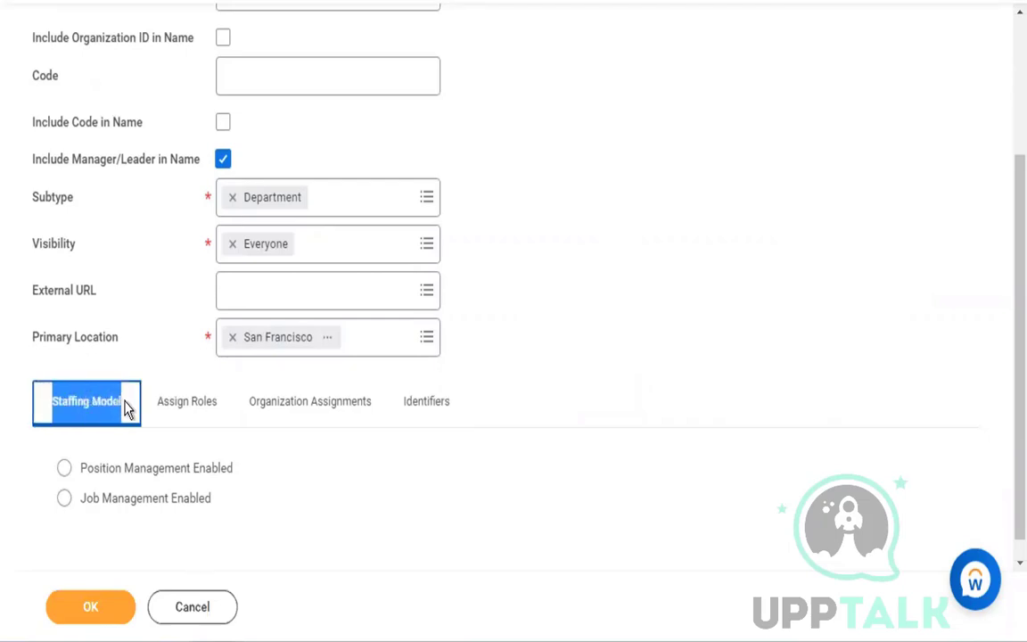
pyautogui.click(125, 408)
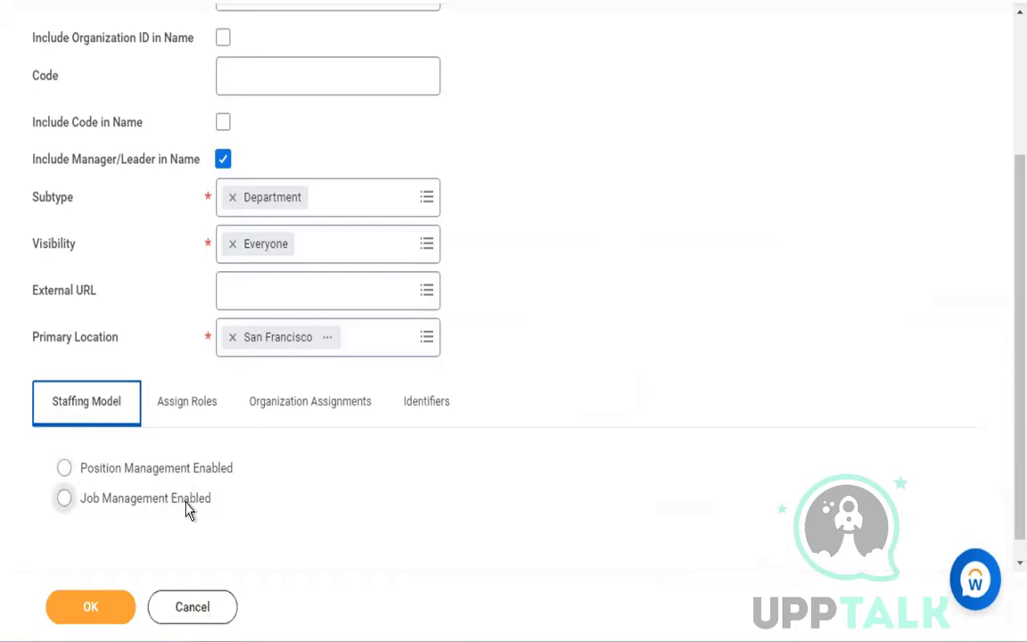
pyautogui.click(166, 467)
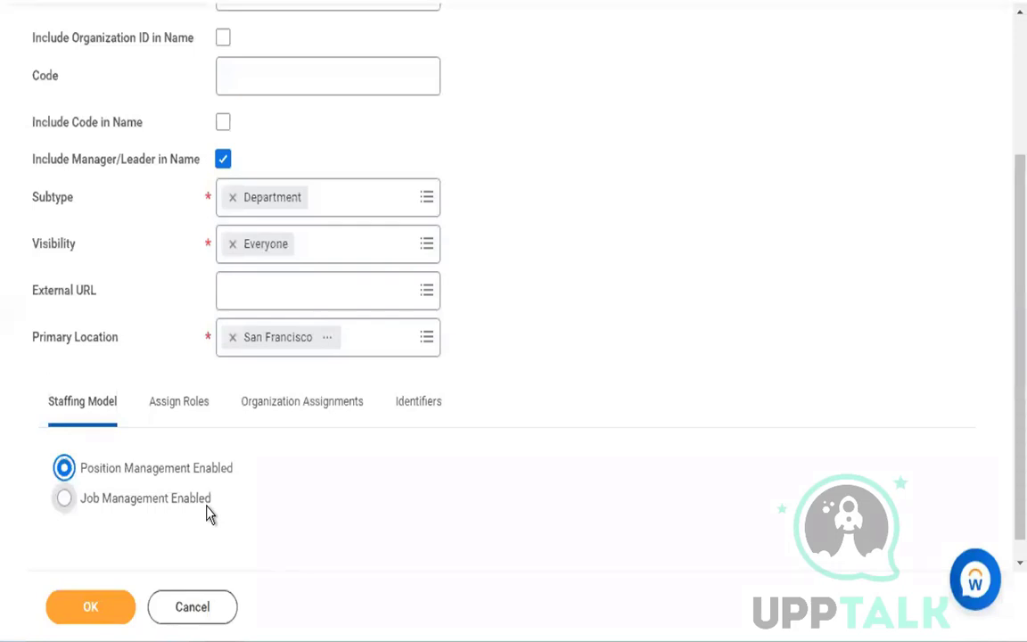
# - In the organization assignments, search for "flexgun" and assign Flexgun Inc. as the default company
pyautogui.click(185, 411)
pyautogui.click(324, 425)
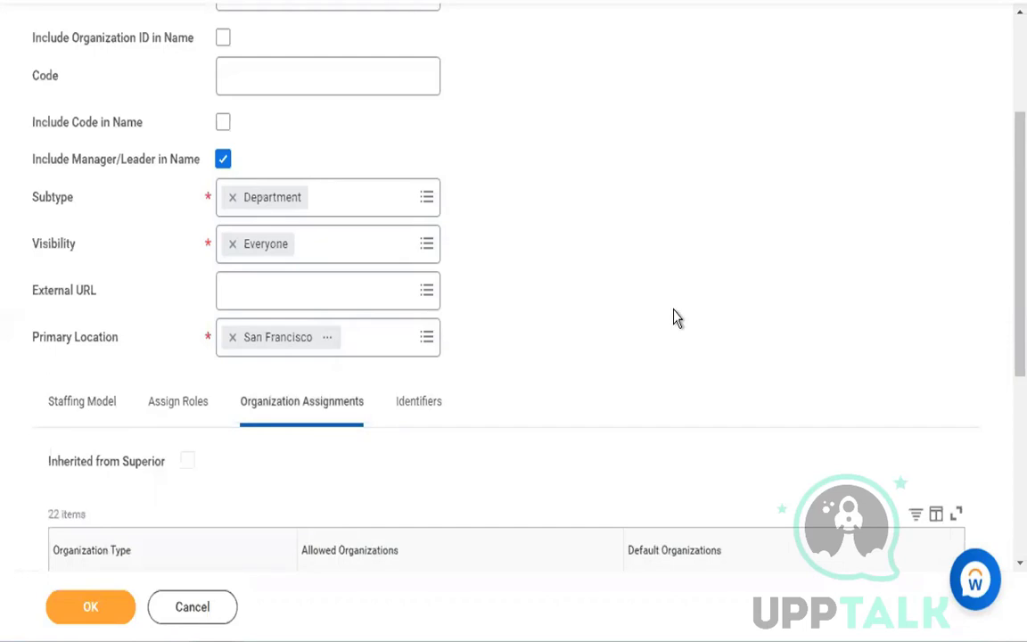
pyautogui.scroll(-2, 677, 319)
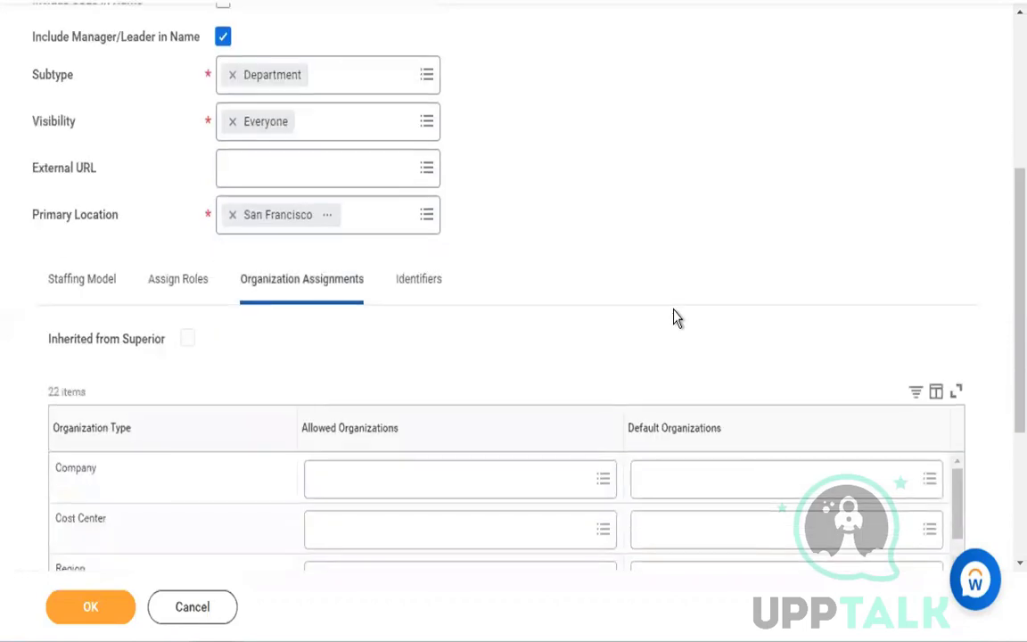
pyautogui.click(725, 489)
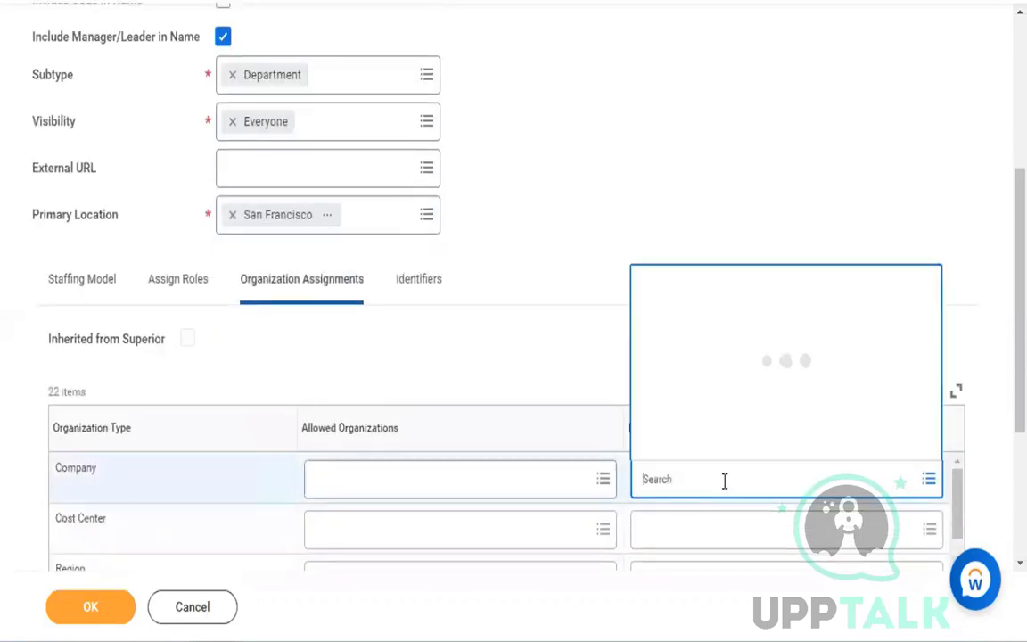
pyautogui.write('flexgun')
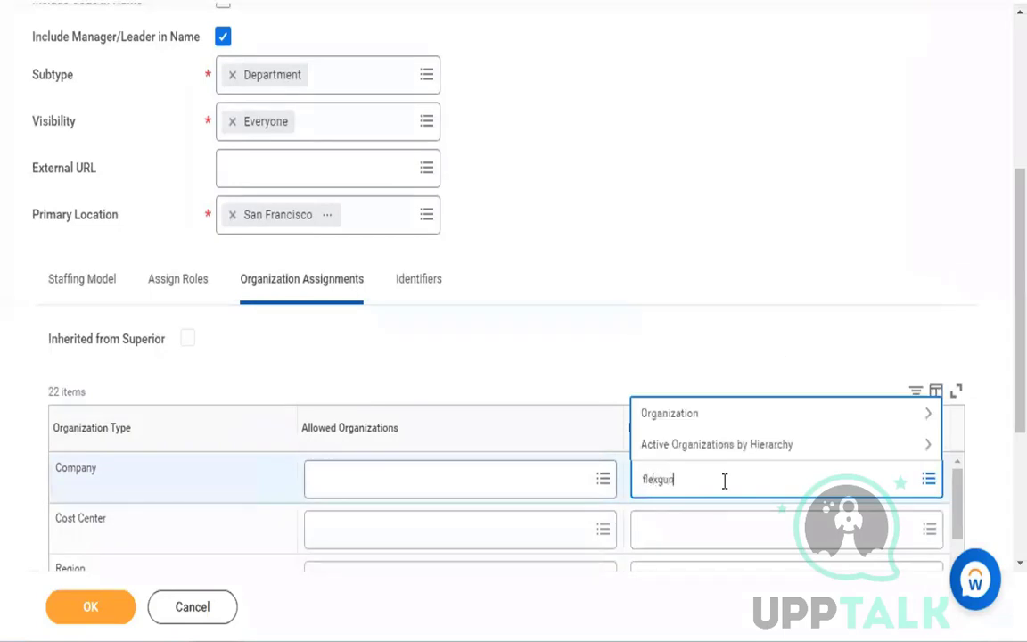
pyautogui.press('Return')
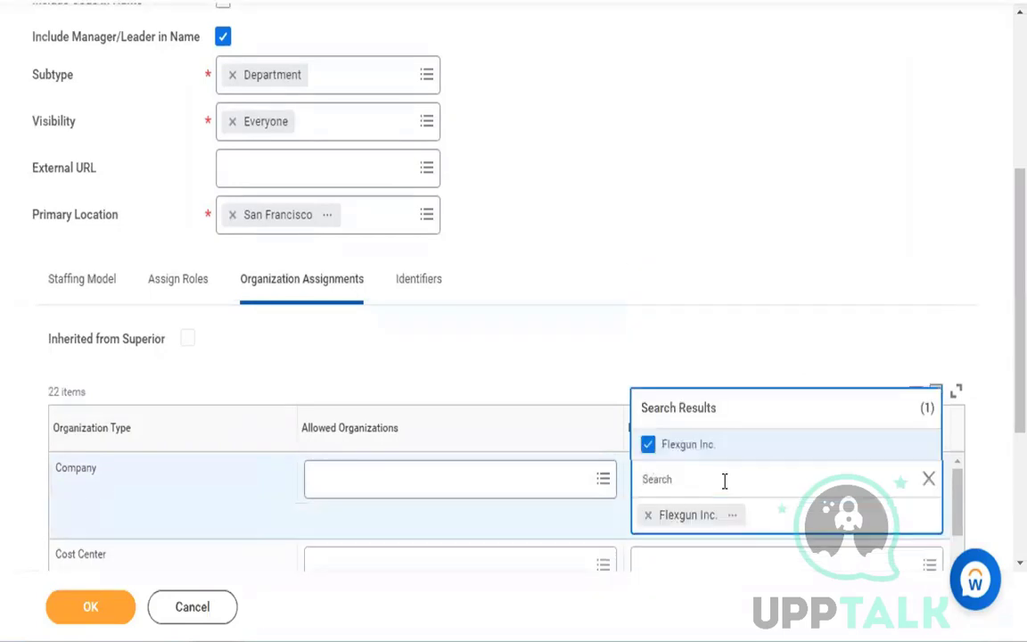
pyautogui.click(671, 312)
# - Search for "flexgun" and assign Flexgun CC_1122 as the default cost center
pyautogui.scroll(-1, 717, 486)
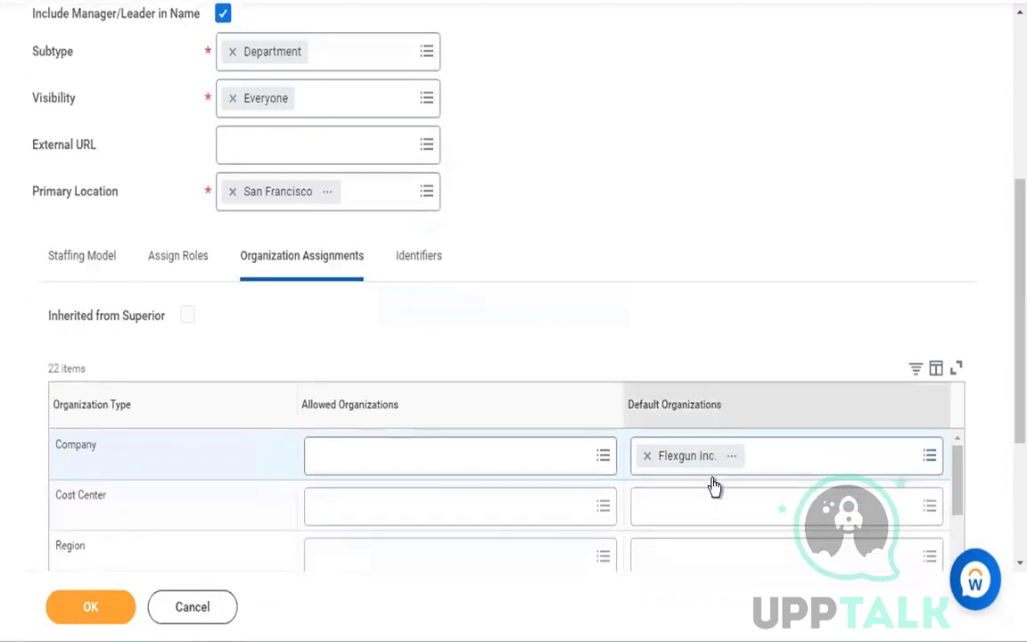
pyautogui.click(713, 505)
pyautogui.write('flexgun')
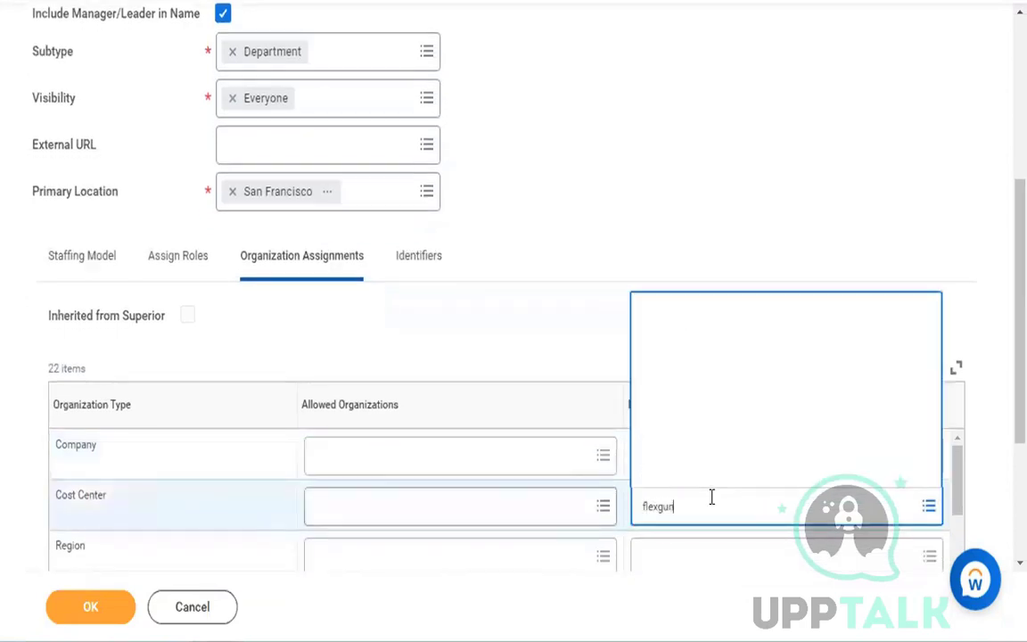
pyautogui.press('Return')
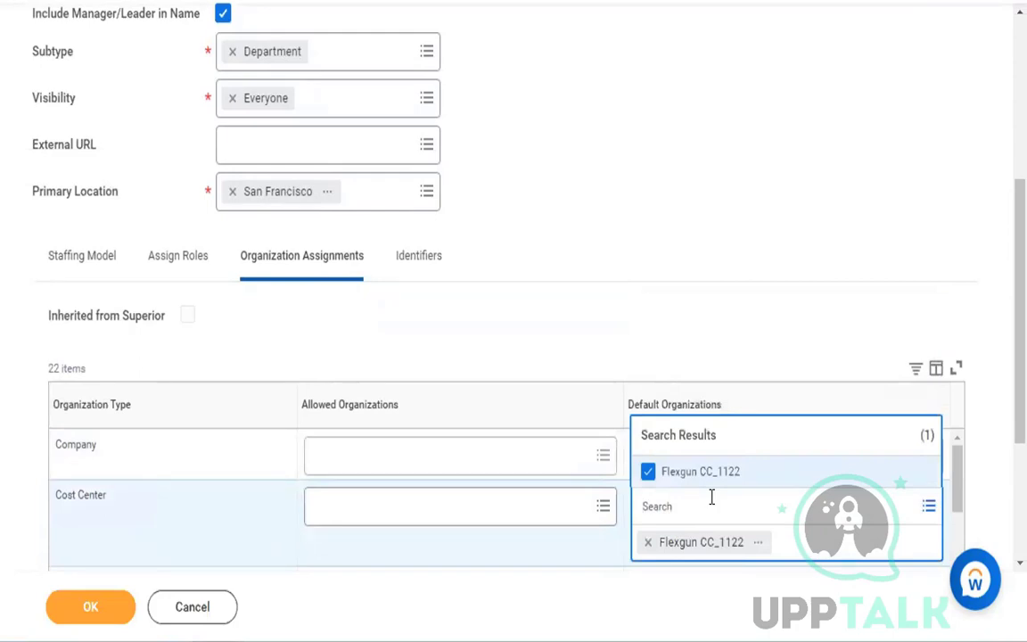
pyautogui.click(718, 222)
pyautogui.scroll(4, 656, 230)
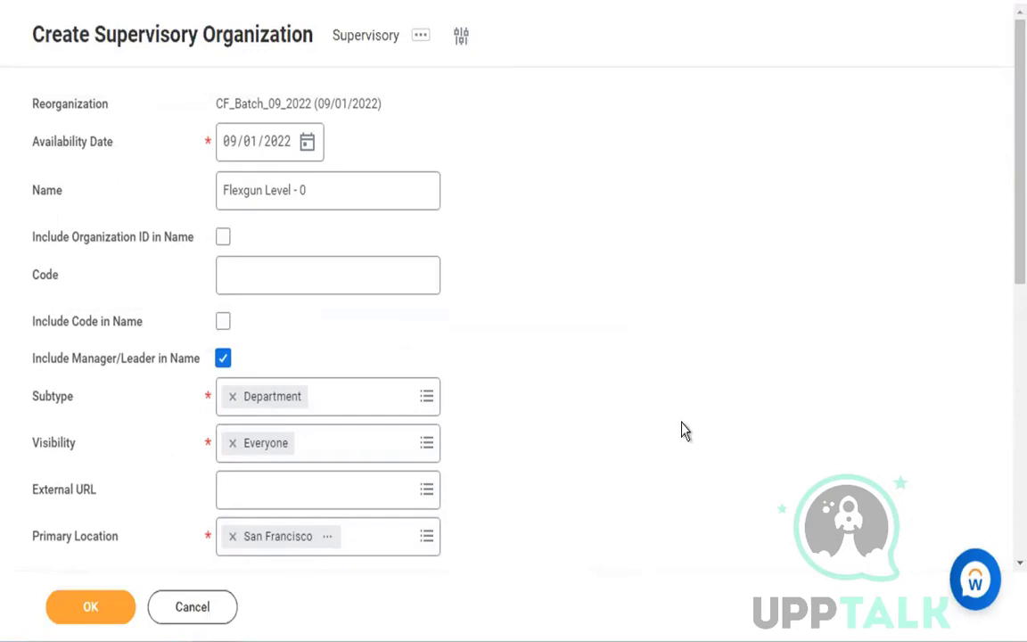
pyautogui.scroll(-3, 681, 429)
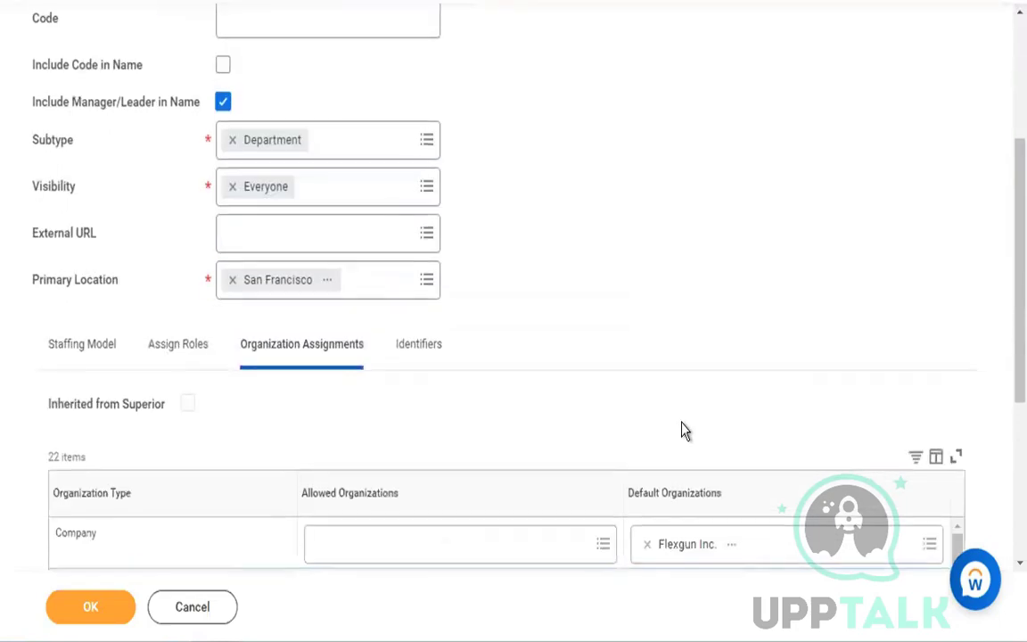
pyautogui.scroll(-1, 681, 429)
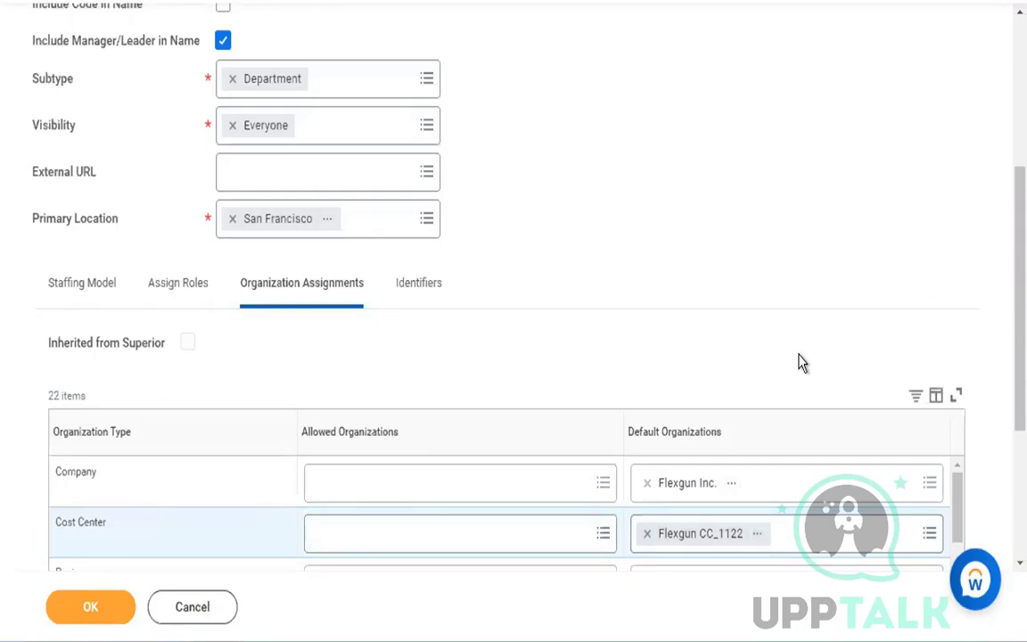
pyautogui.scroll(4, 800, 361)
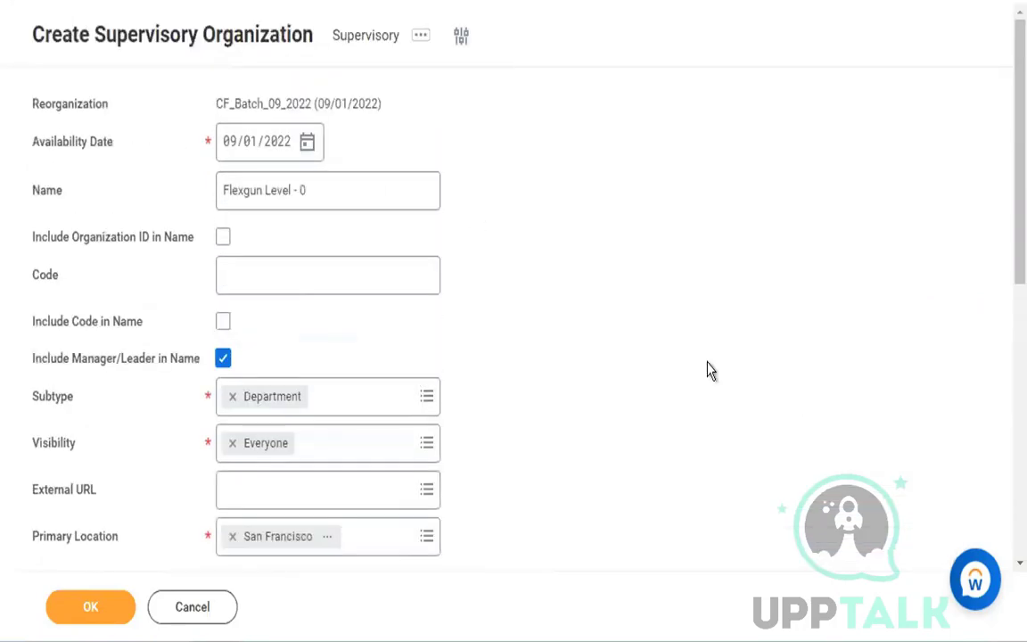
# - In the organization assignments, search for "flexgun" and add Flexgun Inc. as the allowed organization for Company
pyautogui.scroll(-4, 707, 371)
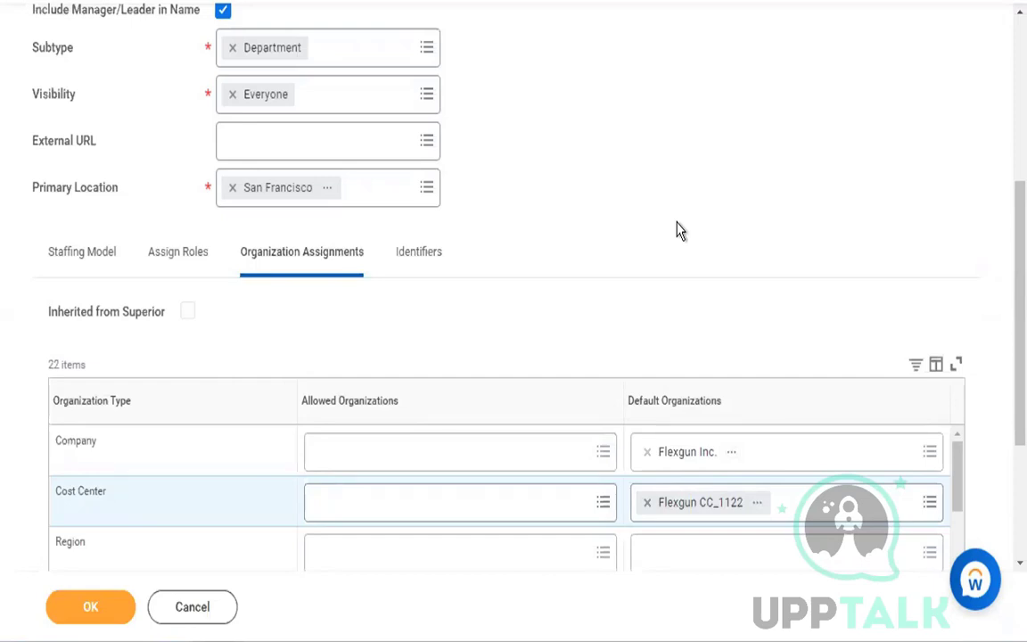
pyautogui.scroll(-2, 678, 230)
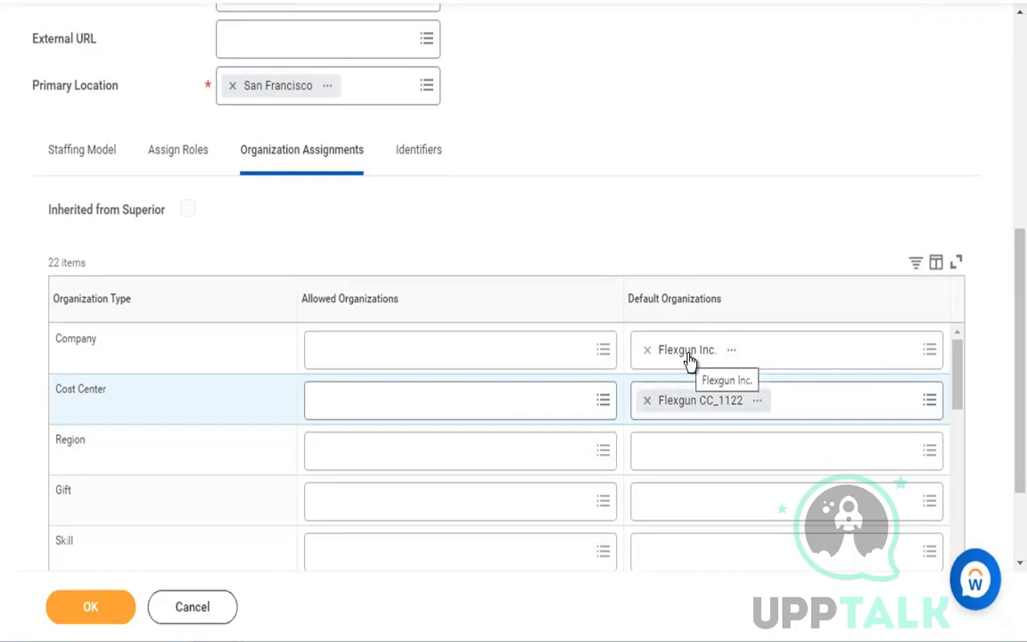
pyautogui.click(553, 358)
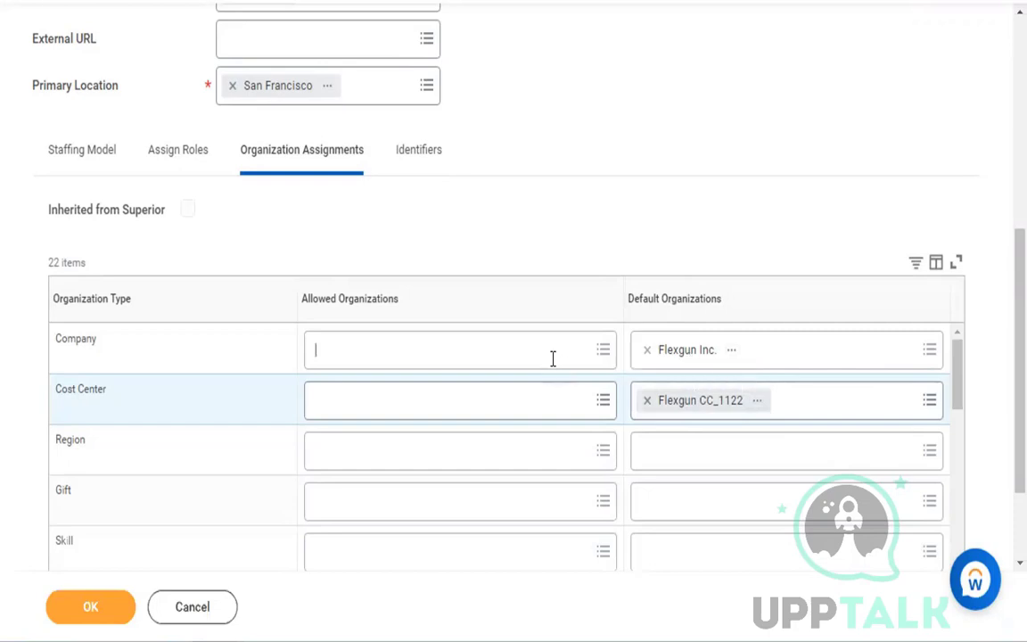
pyautogui.write('f')
pyautogui.press('BackSpace')
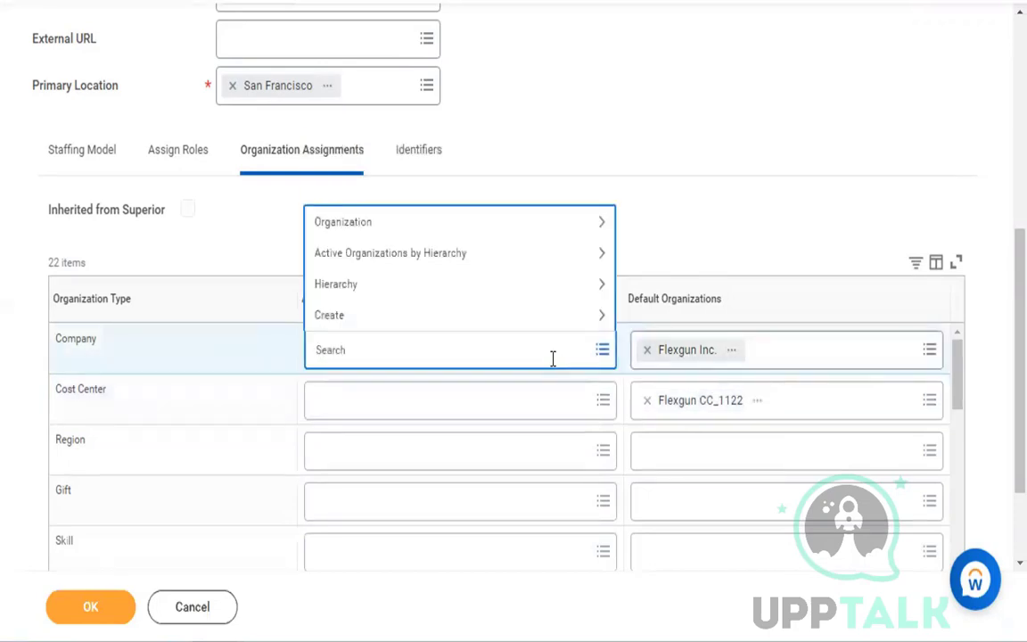
pyautogui.write('flexgun')
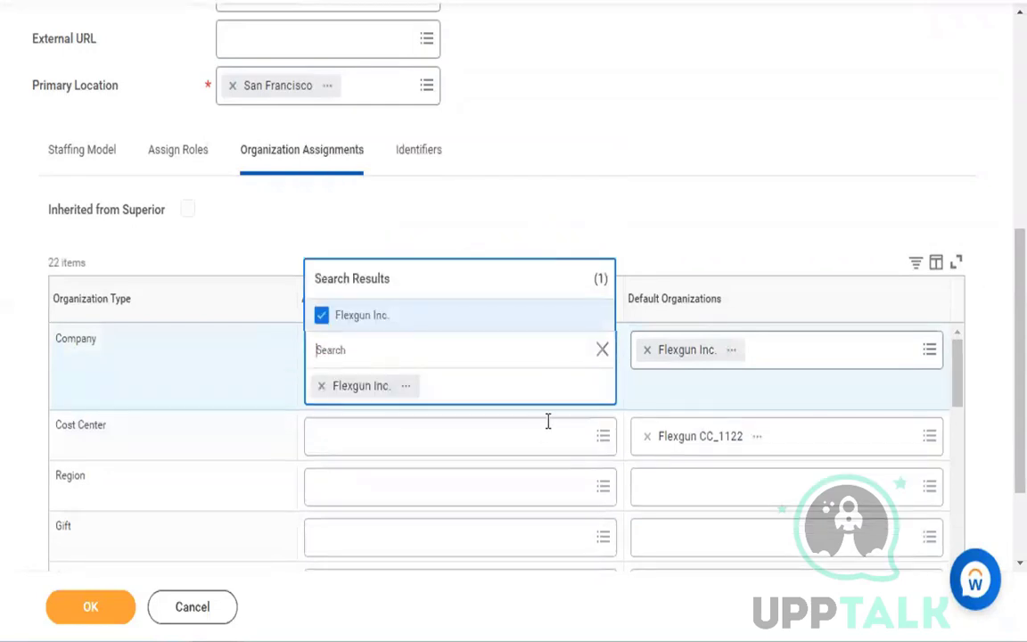
# - Search for "flexgun" and add Flexgun CC_1122 as the allowed organization for Cost Center
pyautogui.click(539, 445)
pyautogui.write('f')
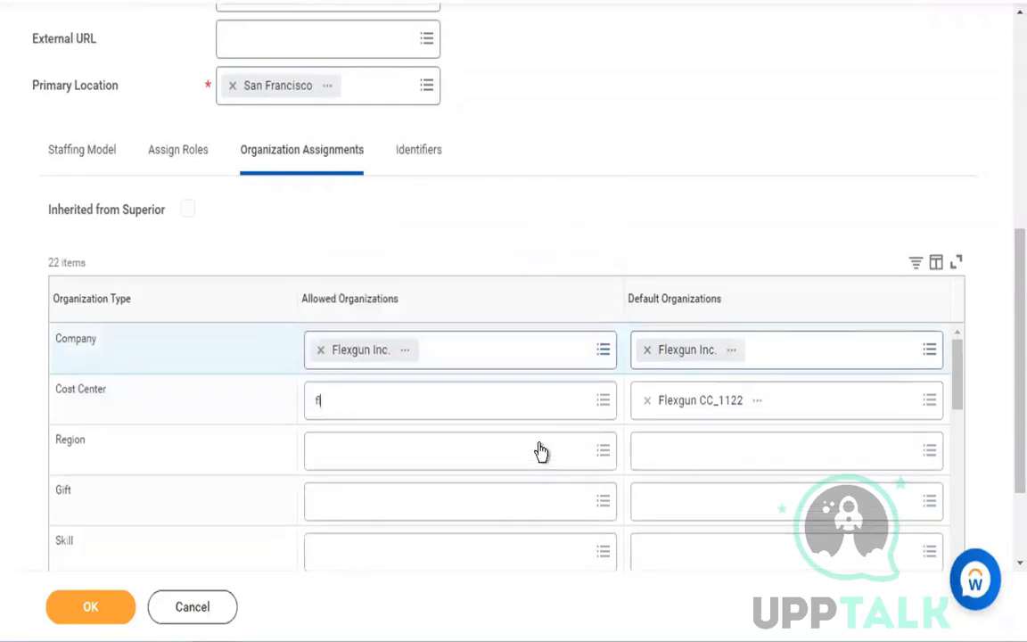
pyautogui.write('lexgun')
pyautogui.press('Return')
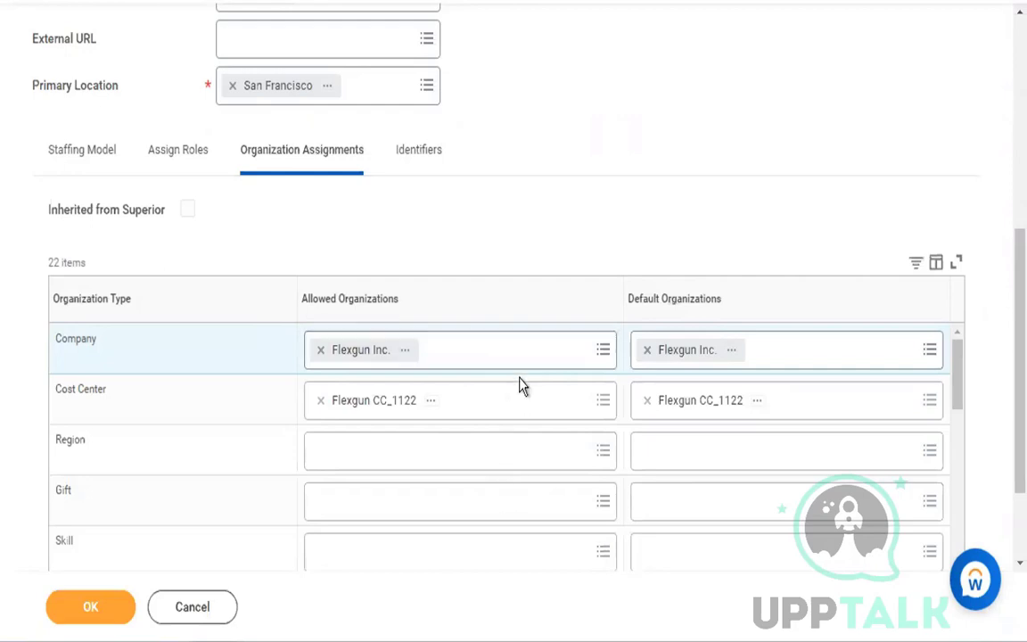
# - Remove Flexgun CC_1122 and Flexgun Inc. from the allowed organizations, keeping only the default assignments
pyautogui.click(320, 401)
pyautogui.click(320, 349)
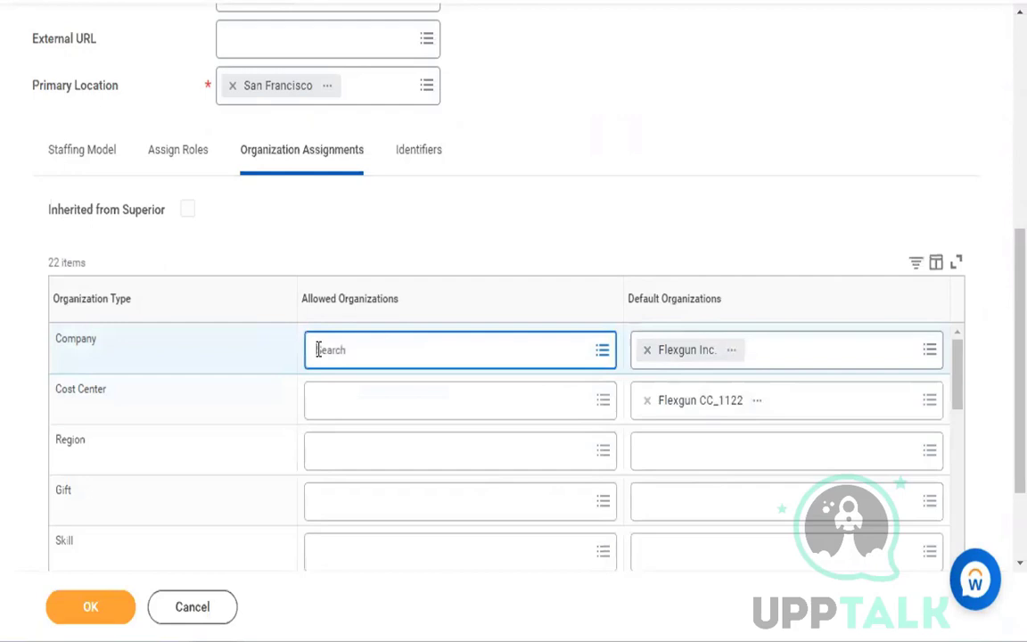
pyautogui.click(651, 100)
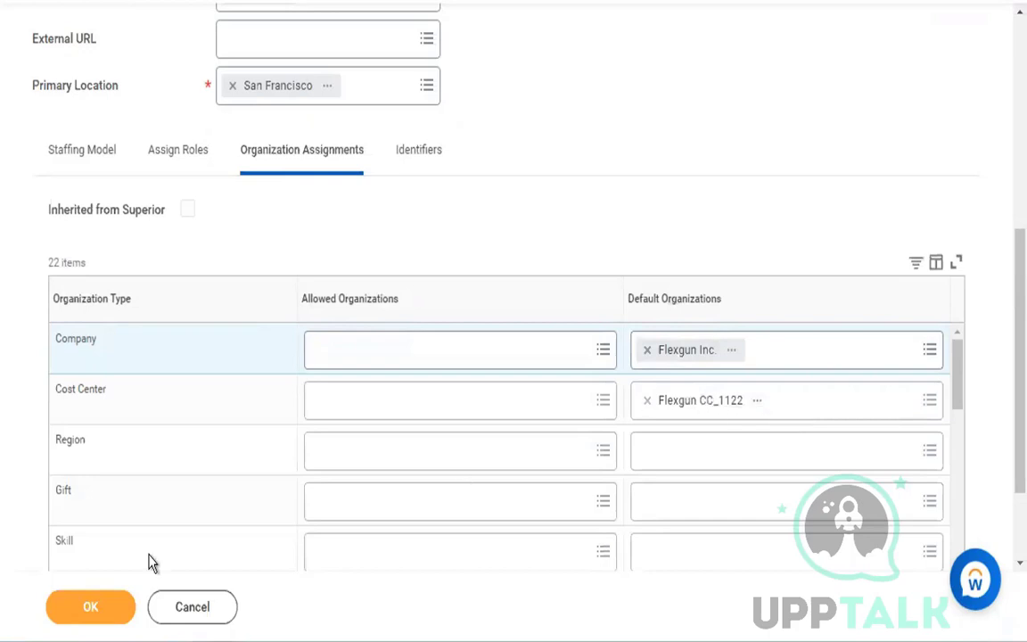
# - Check the remaining organization types and submit the Flexgun Level - 0 supervisory organization
pyautogui.scroll(-5, 195, 490)
pyautogui.scroll(-5, 195, 493)
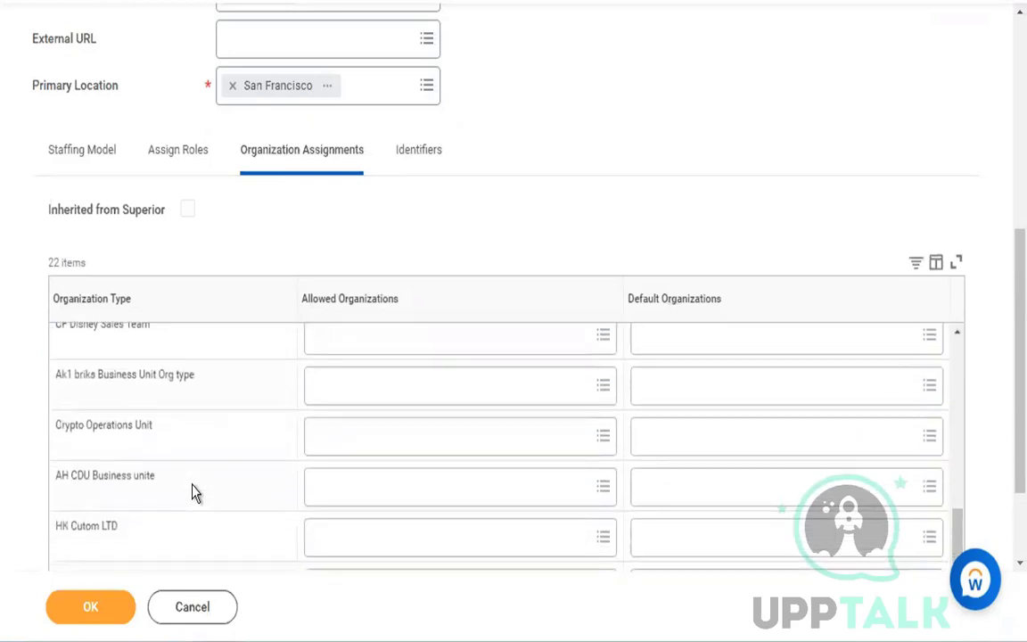
pyautogui.scroll(10, 195, 493)
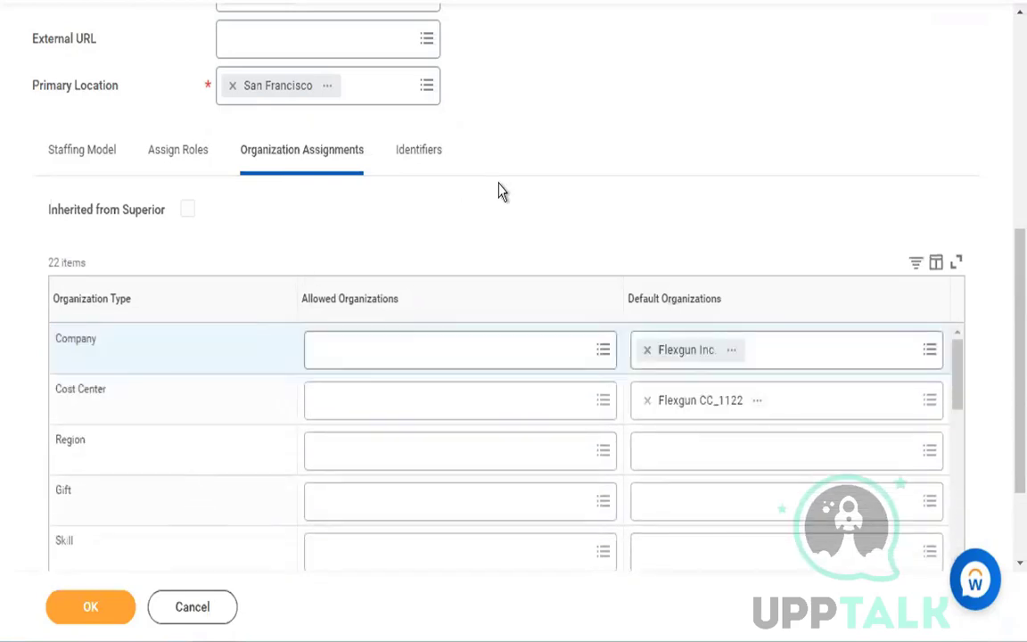
pyautogui.scroll(5, 499, 190)
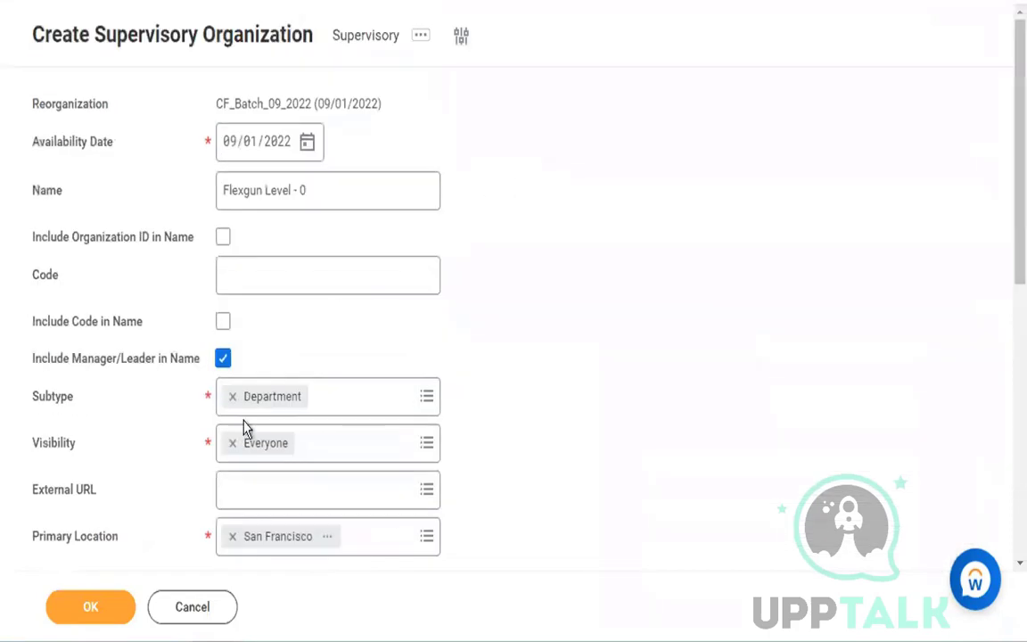
pyautogui.click(105, 606)
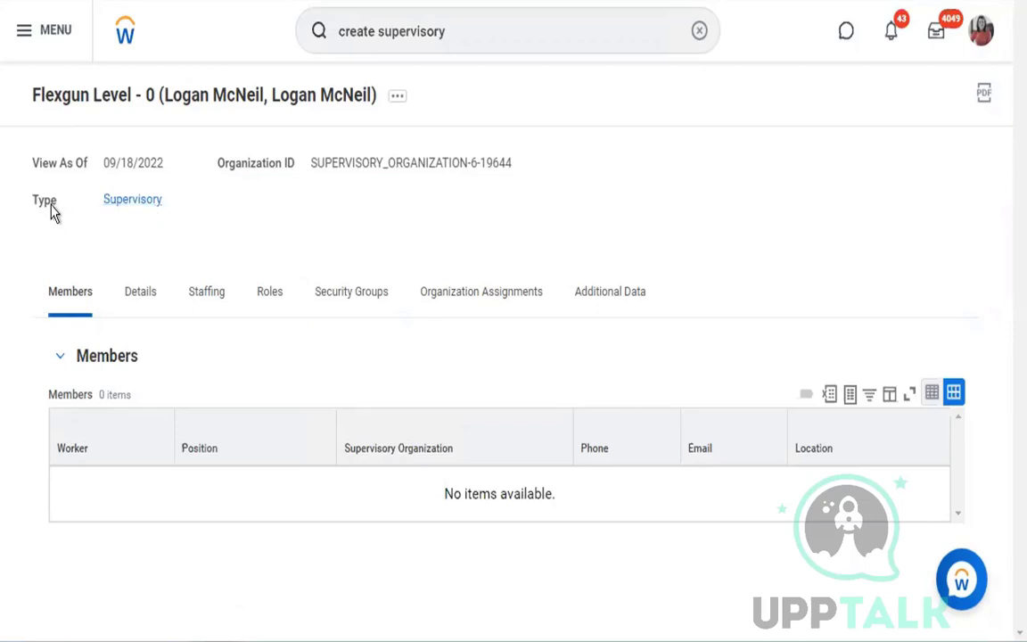
# - Review the new supervisory organization's details, staffing model and organization assignments
pyautogui.click(142, 297)
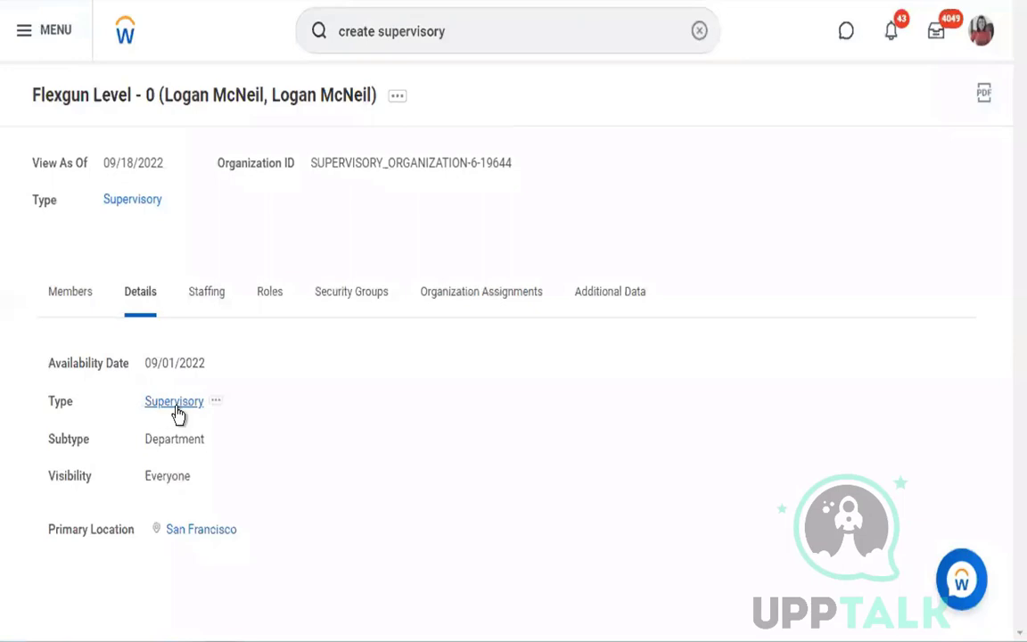
pyautogui.click(214, 295)
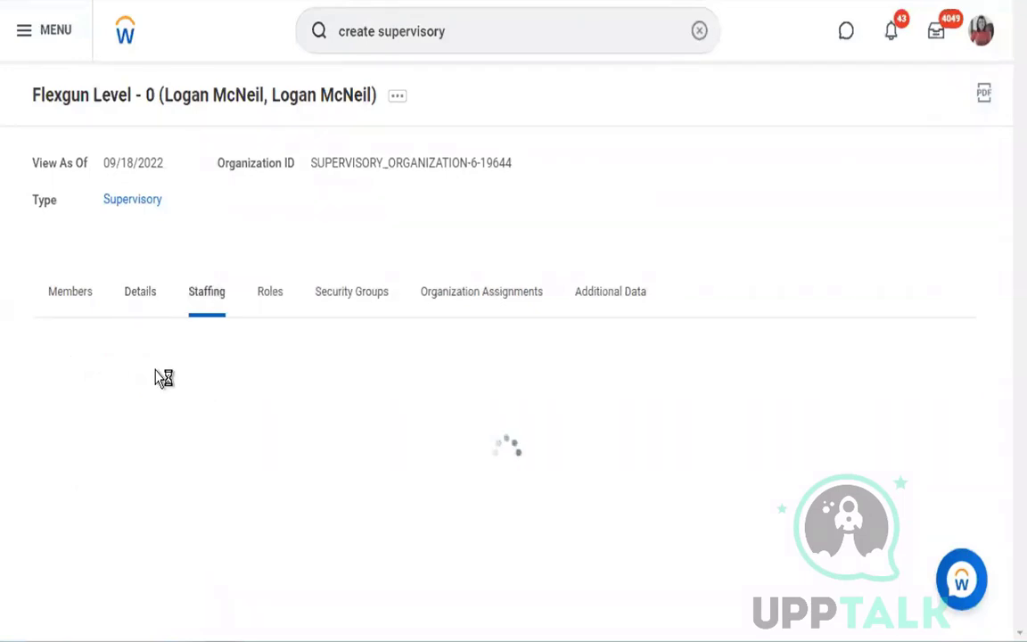
pyautogui.moveTo(141, 363); pyautogui.dragTo(256, 356)
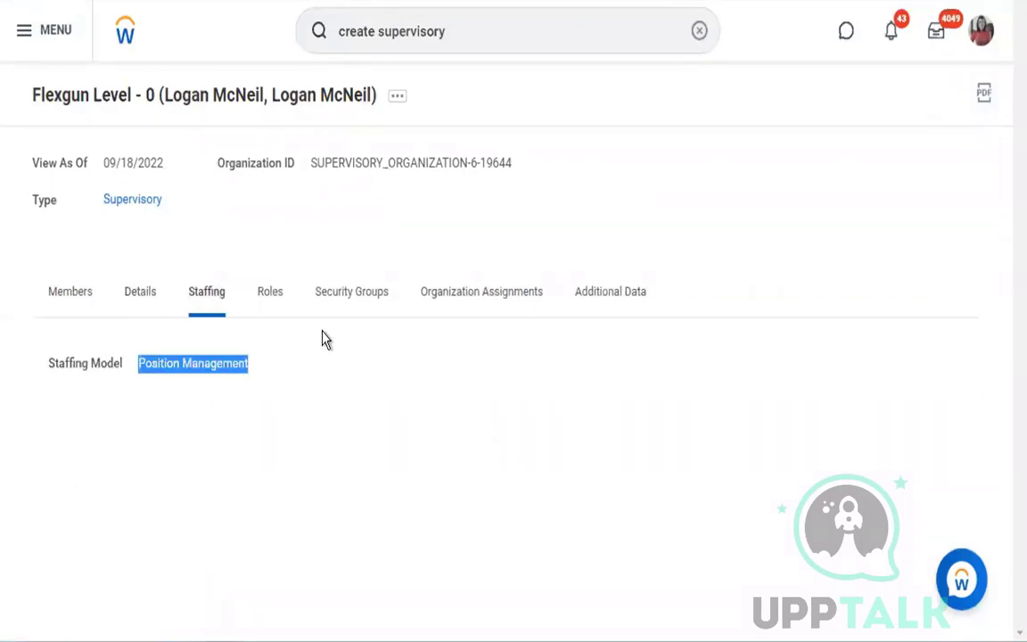
pyautogui.click(472, 292)
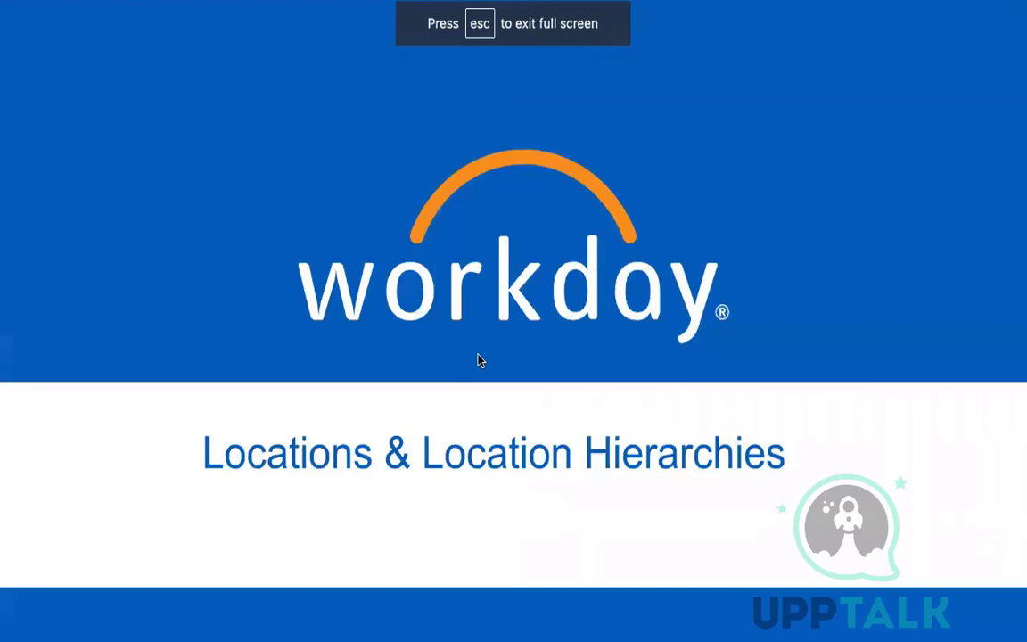
pyautogui.press('Right')
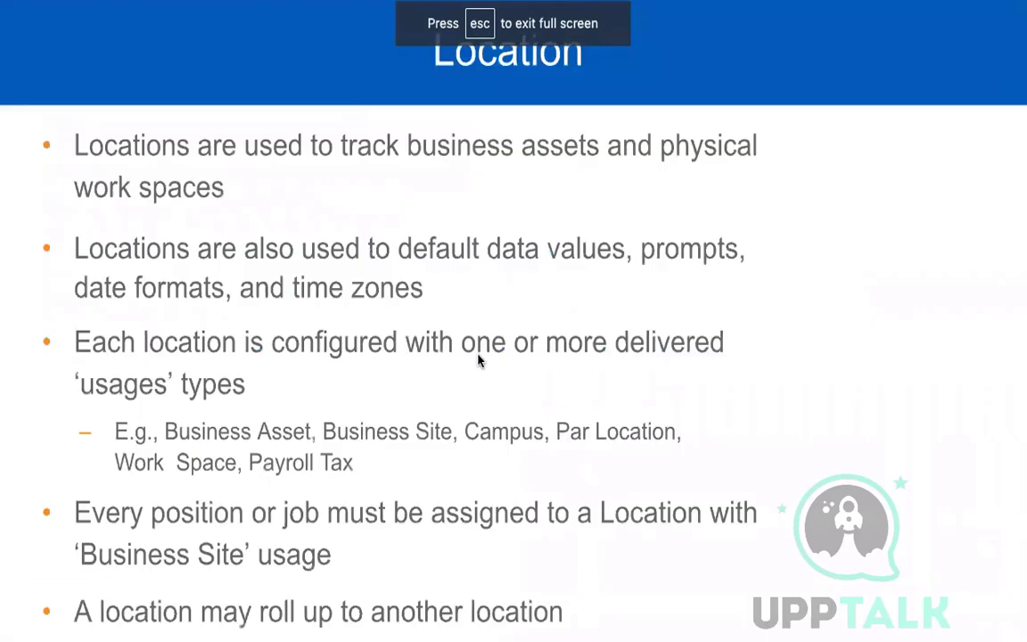
pyautogui.press('Left')
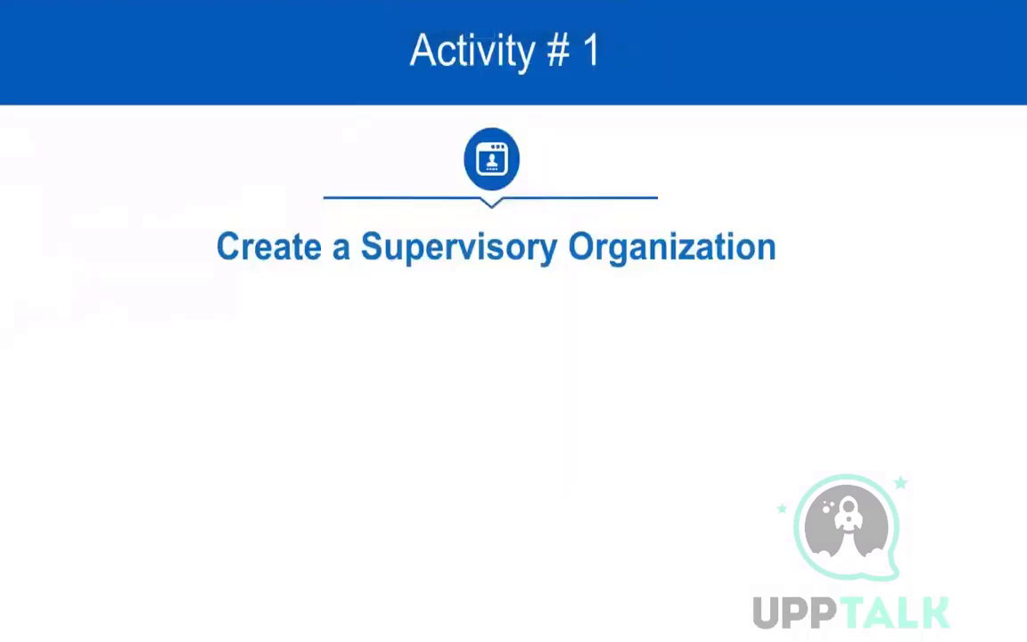